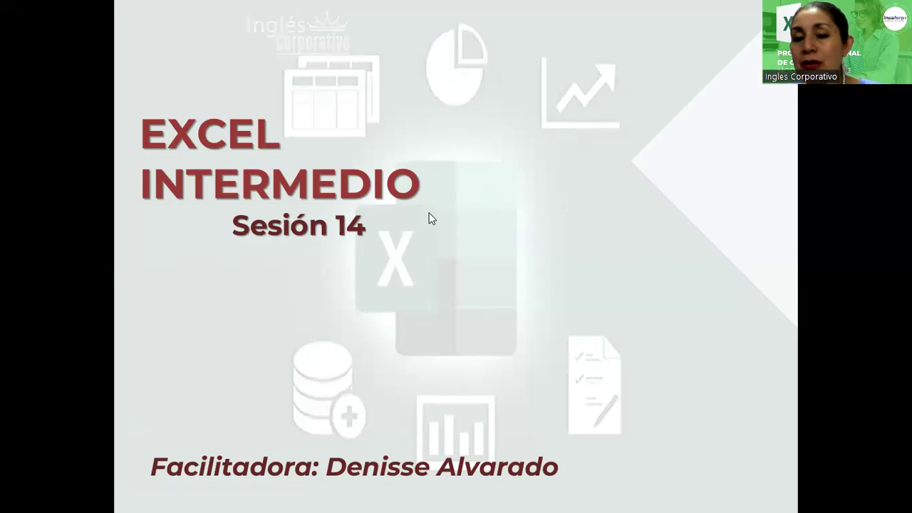
Advance the slideshow to the 'Cifrar con contraseña II Parte' slide.
left_click(507, 264)
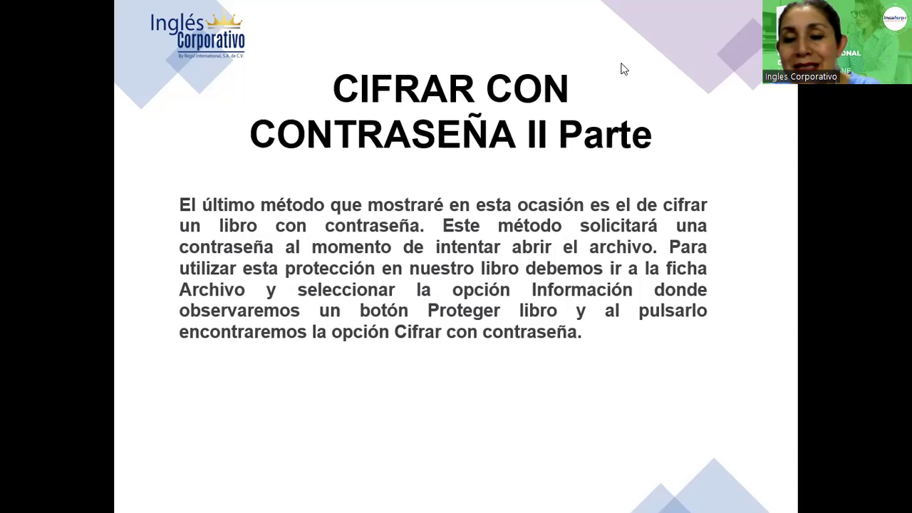
Advance to the slide with the screenshot of Excel's Proteger libro menu.
left_click(508, 253)
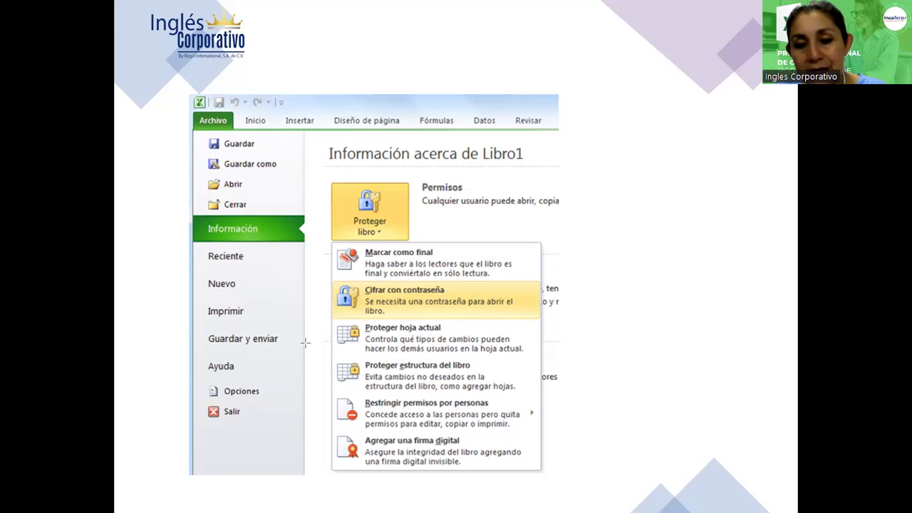
Outline Cifrar con contraseña, Proteger hoja actual and Proteger estructura del libro in red, magenta and green.
left_click_drag(330, 274, 539, 318)
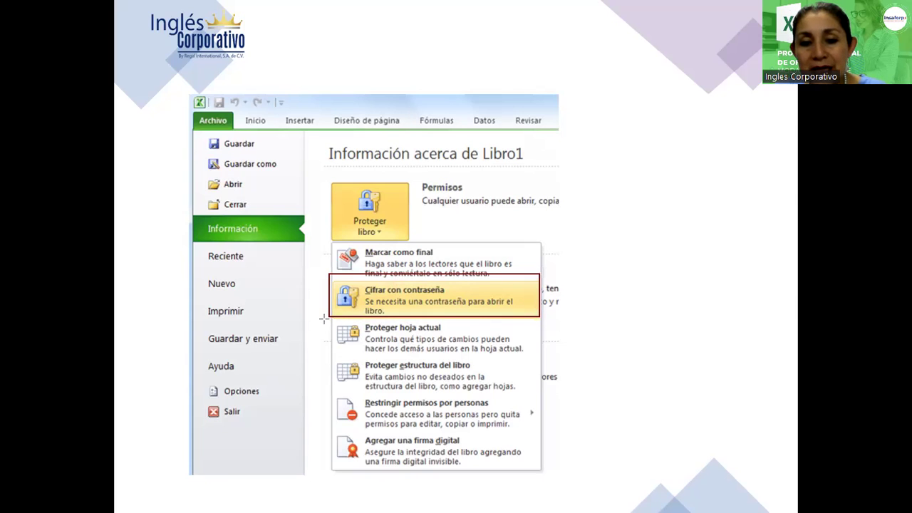
left_click_drag(330, 320, 539, 359)
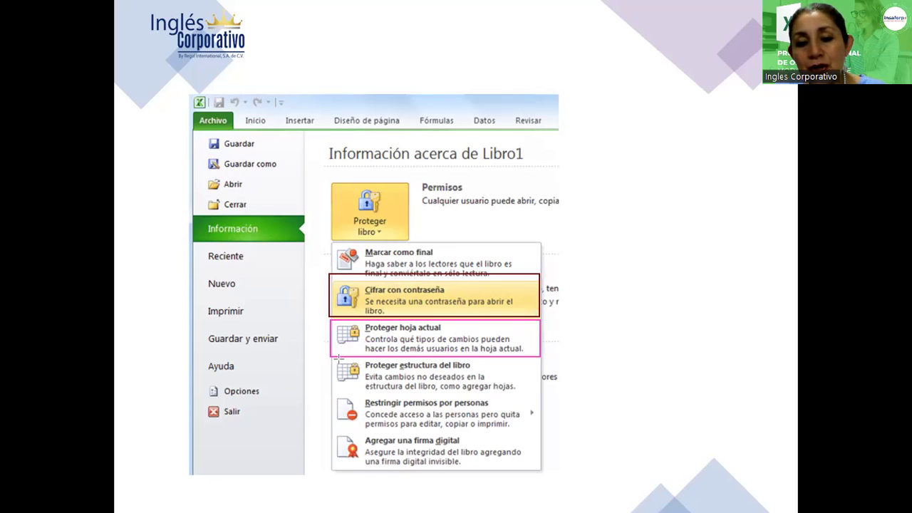
left_click_drag(330, 356, 543, 394)
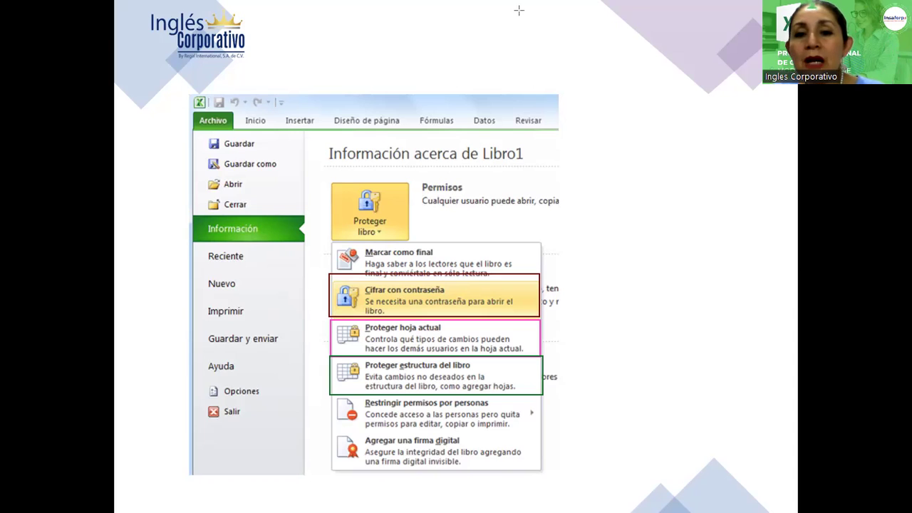
Draw three arrows at Cifrar con contraseña, Proteger hoja actual and Proteger estructura del libro.
left_click_drag(679, 241, 554, 288)
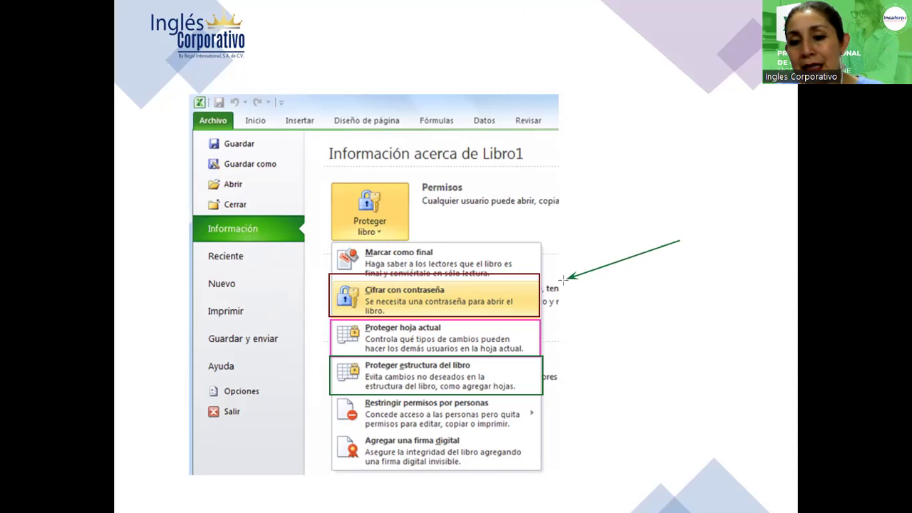
left_click_drag(704, 298, 549, 333)
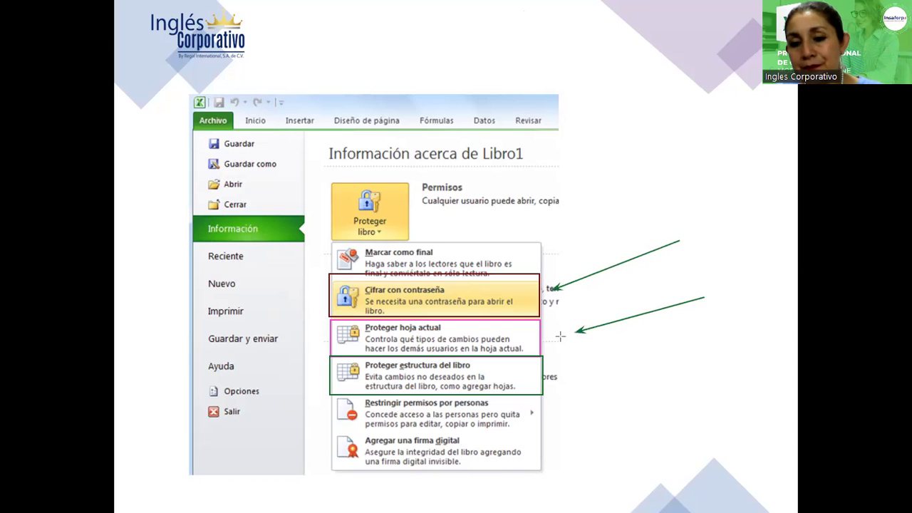
left_click_drag(703, 351, 553, 379)
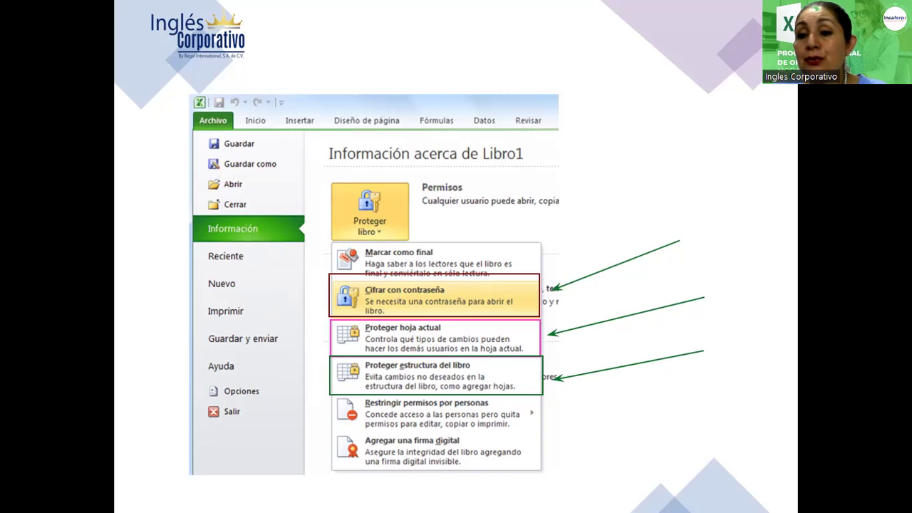
Advance past the password dialog slide to the 'Proteger hoja' slide.
left_click(603, 210)
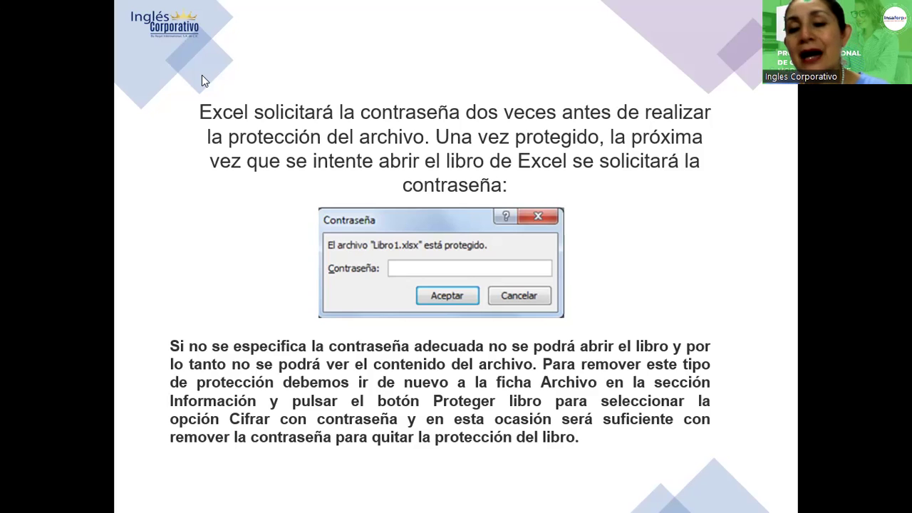
left_click(594, 280)
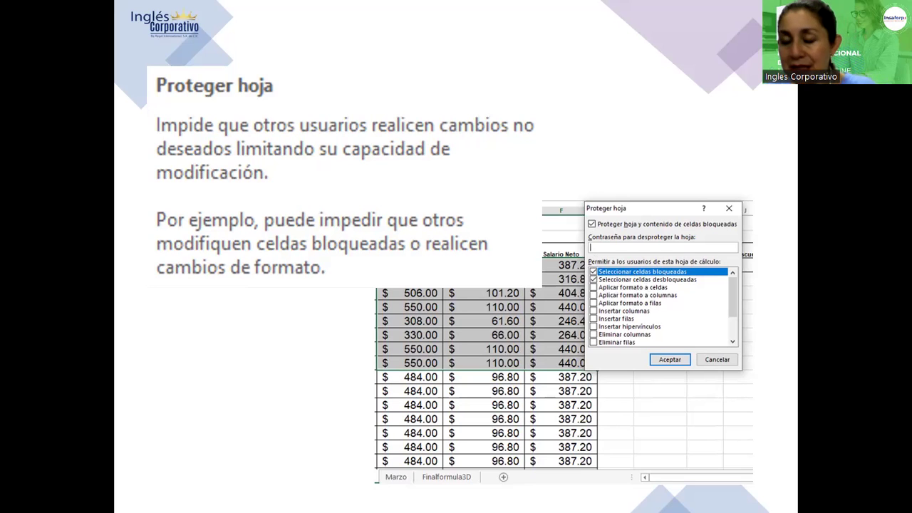
Move past the last slide and exit the slideshow, returning to the Excel payroll workbook.
left_click(432, 316)
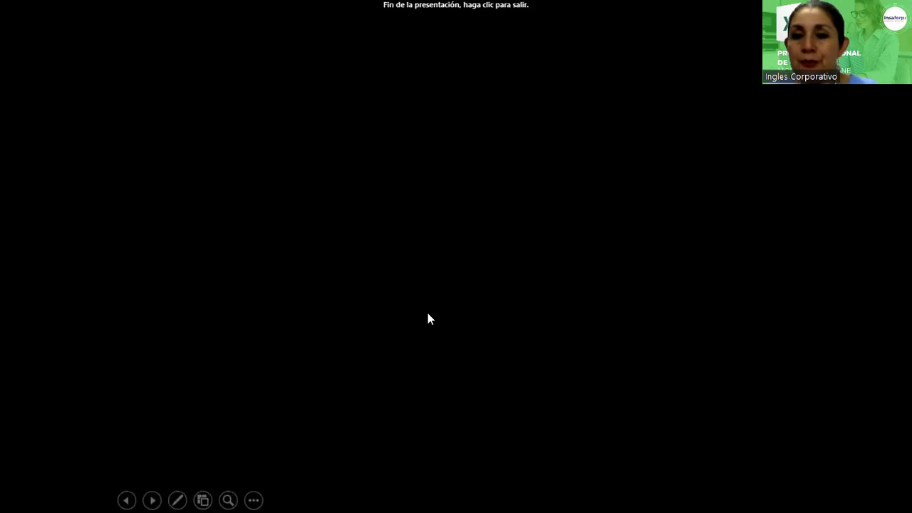
left_click(535, 64)
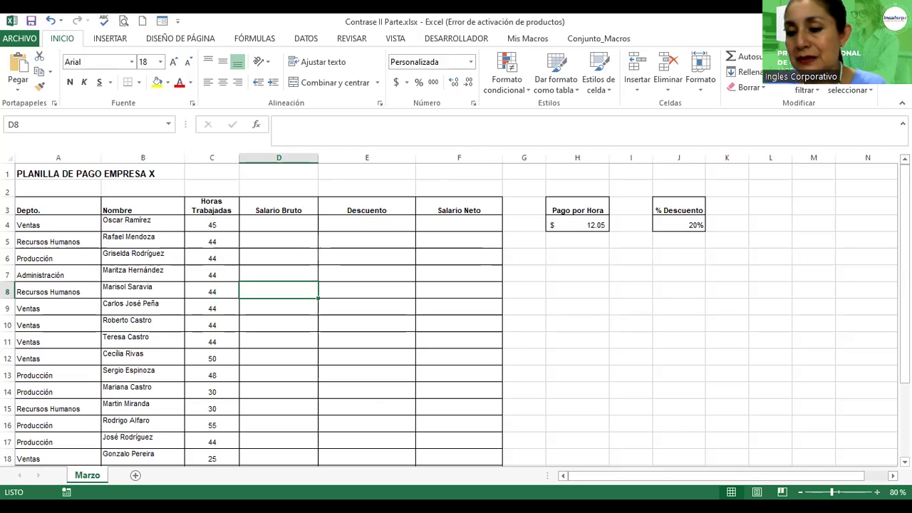
Enter =C4*$H$4 in D4, multiplying hours worked by the absolute hourly rate in H4.
scroll(798, 489, "up", 1)
scroll(798, 488, "up", 1)
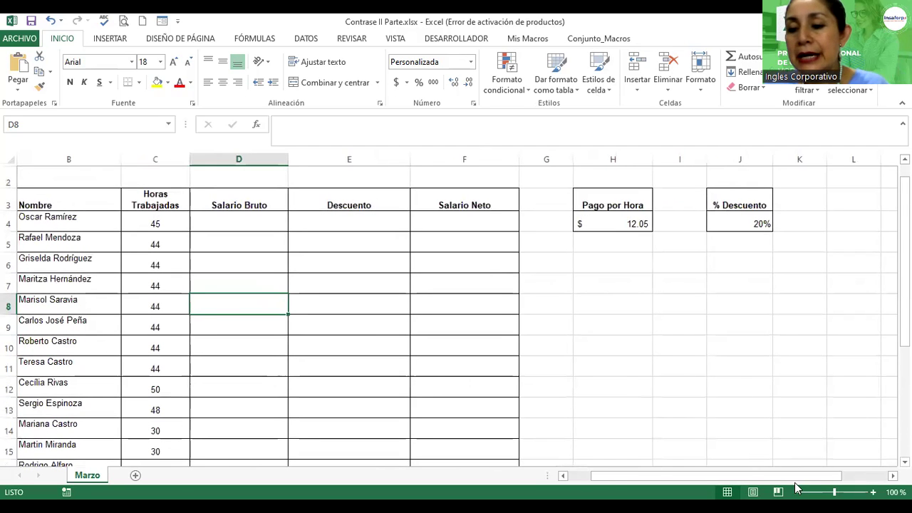
left_click_drag(790, 482, 657, 458)
left_click(350, 223)
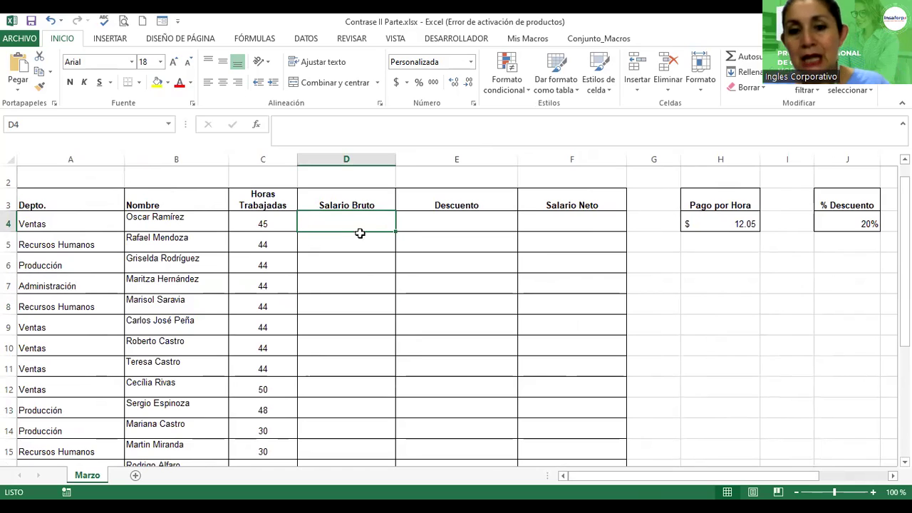
type("=")
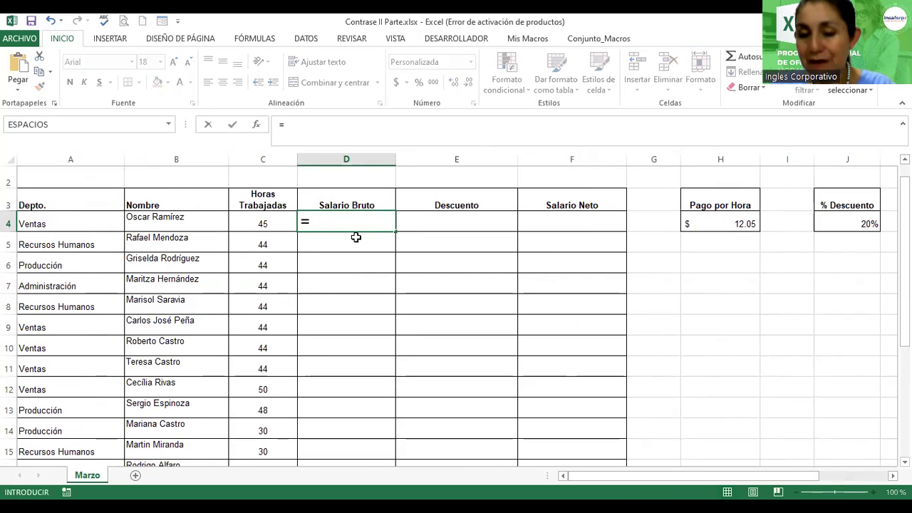
left_click(243, 222)
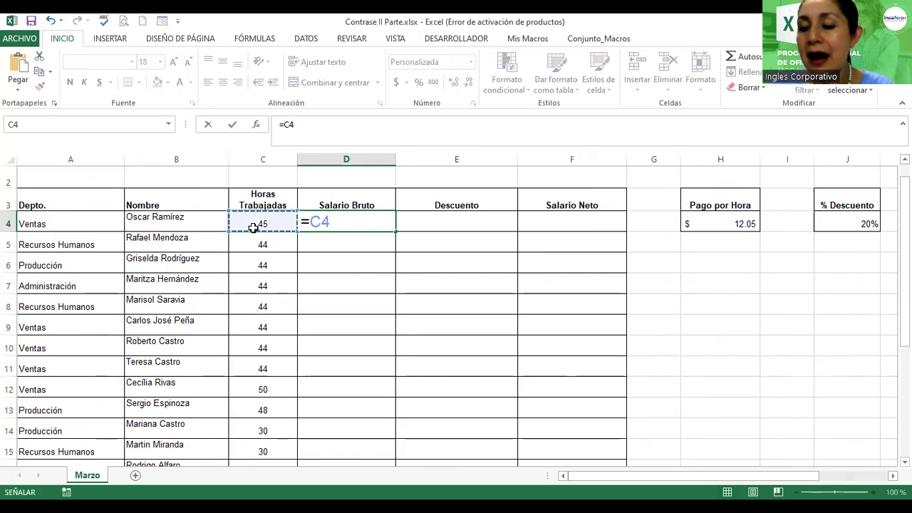
type("*")
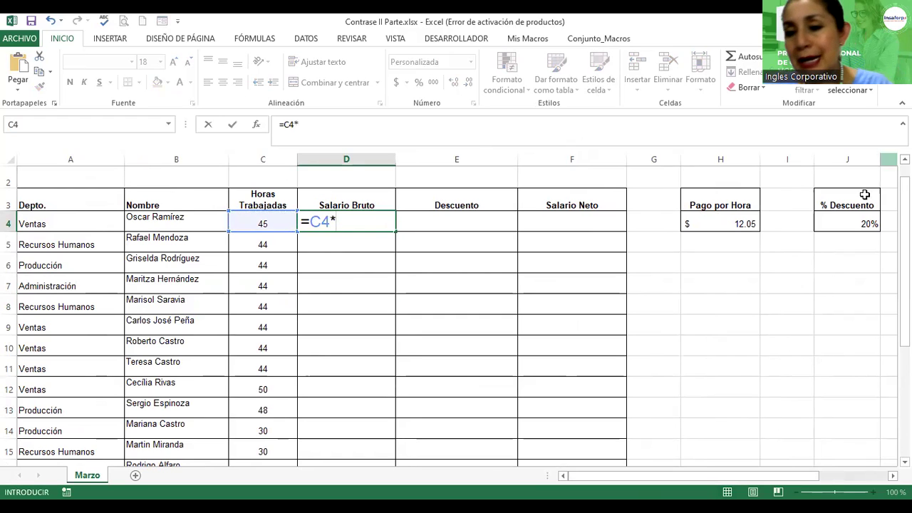
left_click(725, 225)
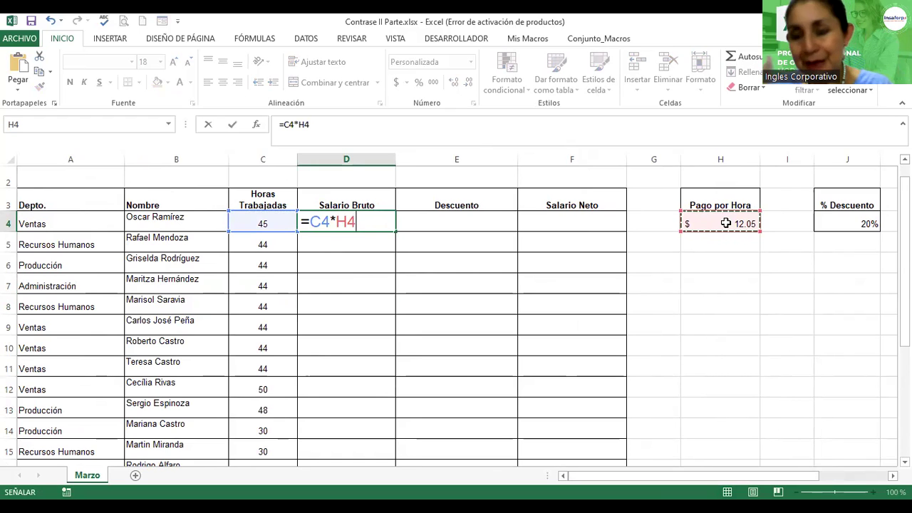
key("F4")
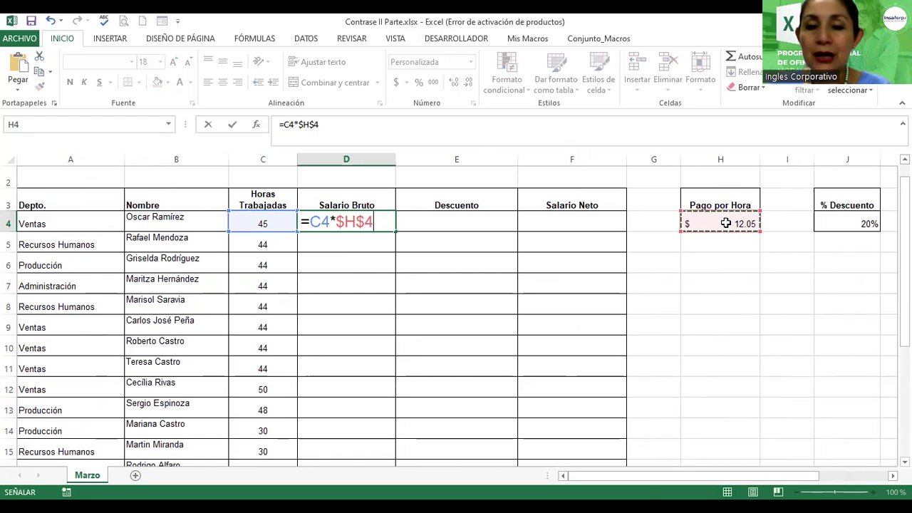
key("Return")
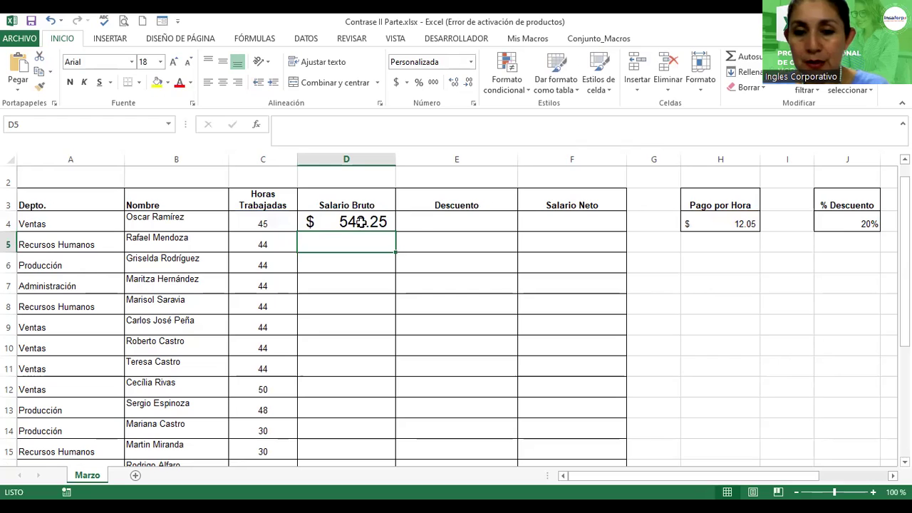
Fill D4's formula down column D, then enter =D4*$J$4 in E4 and fill it down.
left_click(362, 222)
double_click(393, 231)
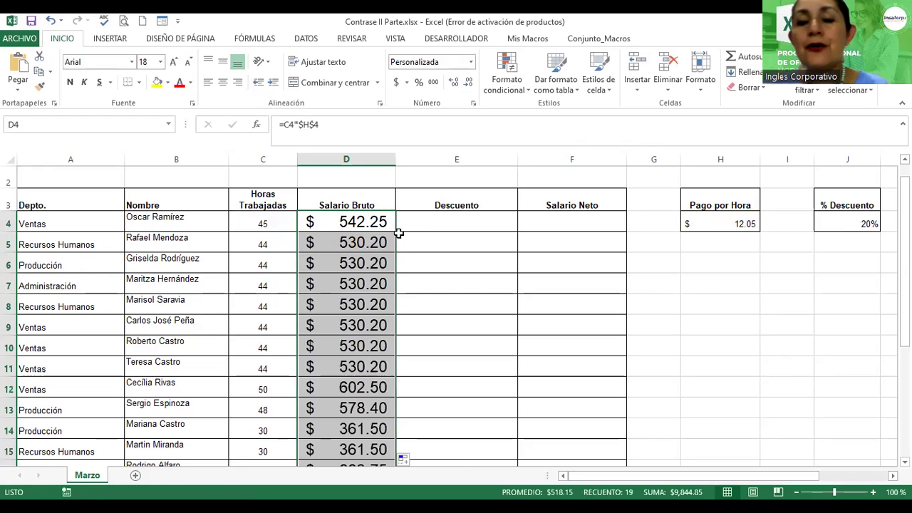
left_click(467, 223)
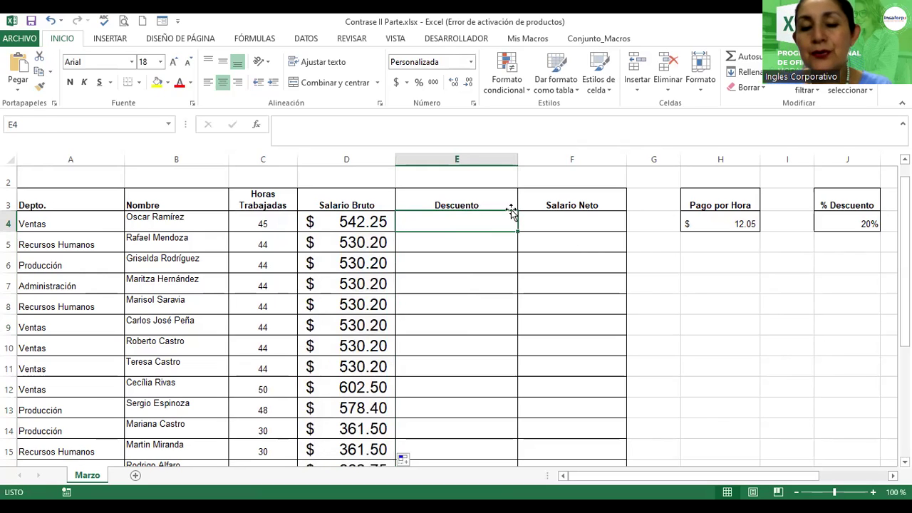
type("=")
left_click(346, 231)
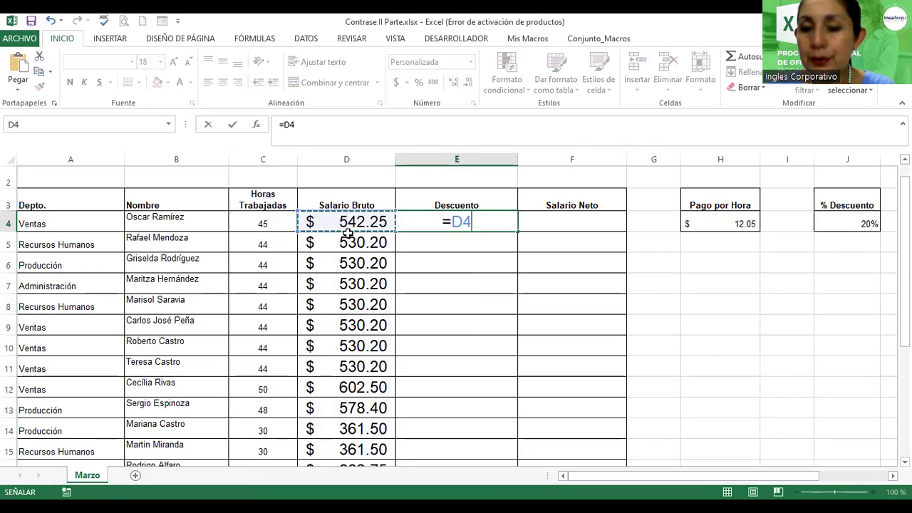
type("*")
left_click(860, 223)
key("F4")
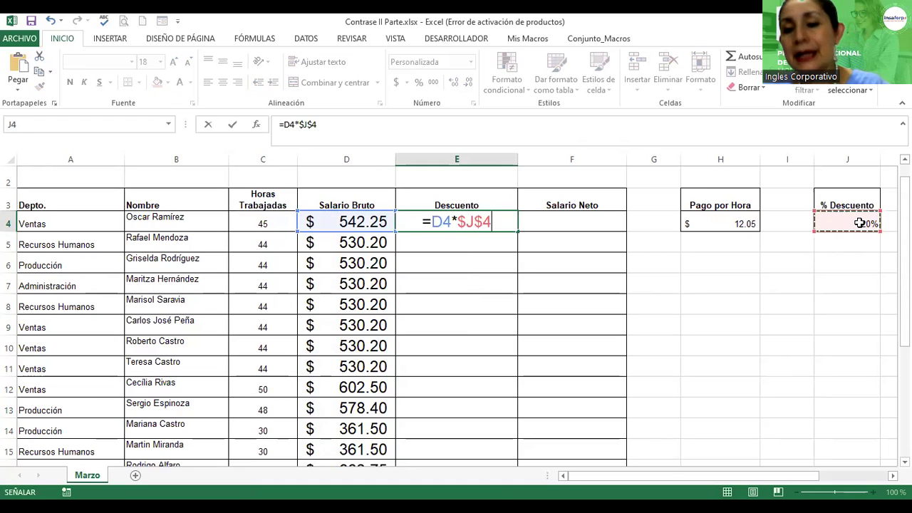
key("Return")
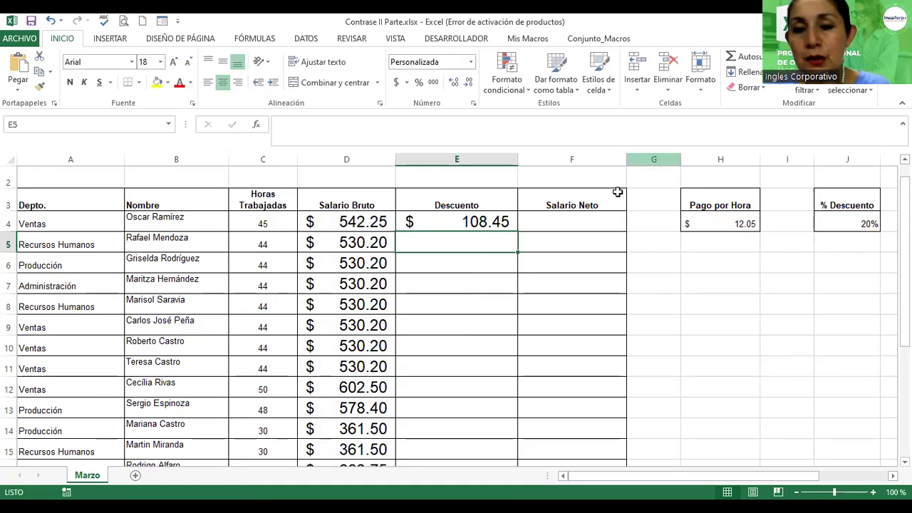
left_click(486, 221)
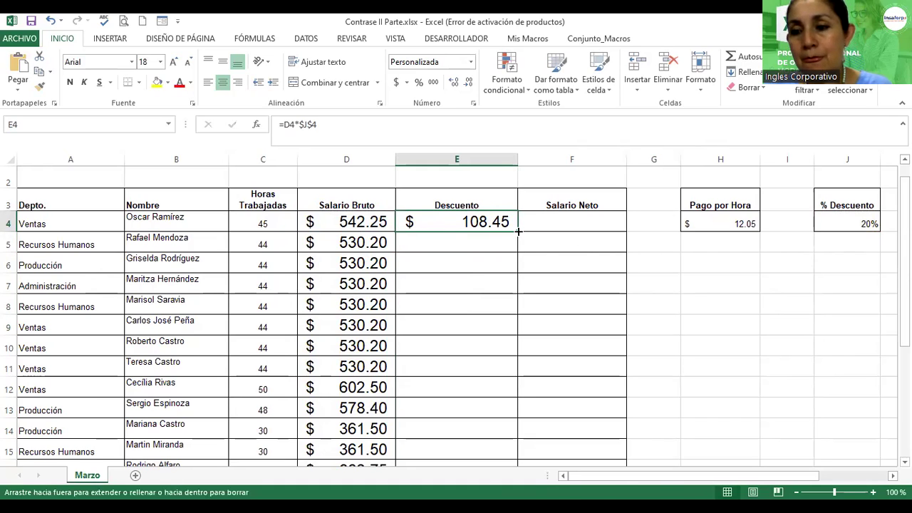
double_click(520, 232)
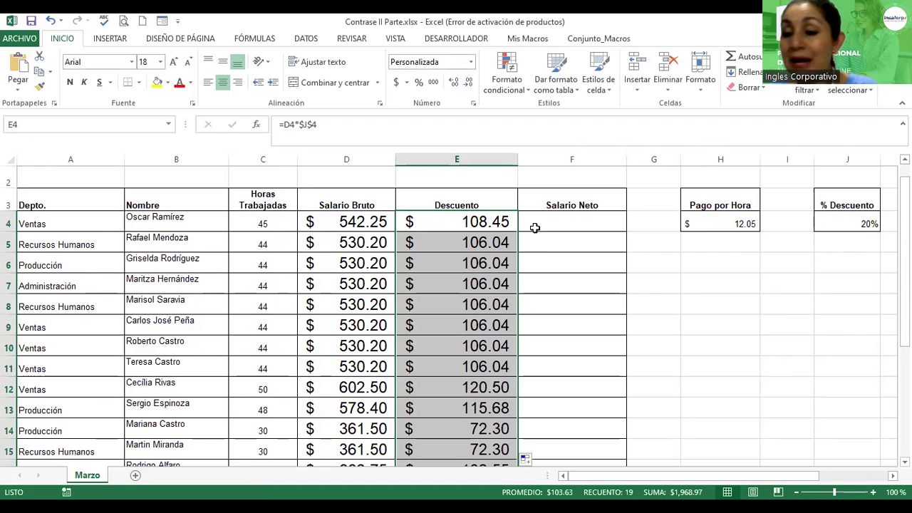
left_click(556, 222)
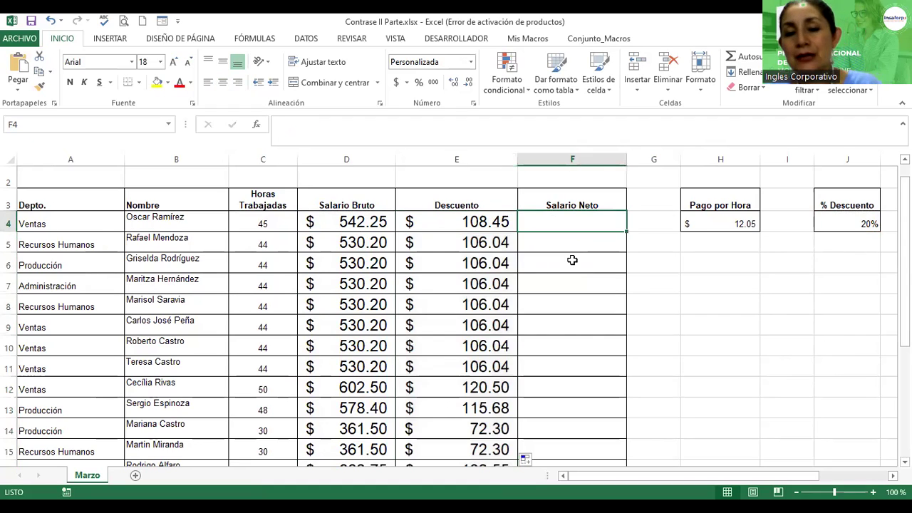
type("=")
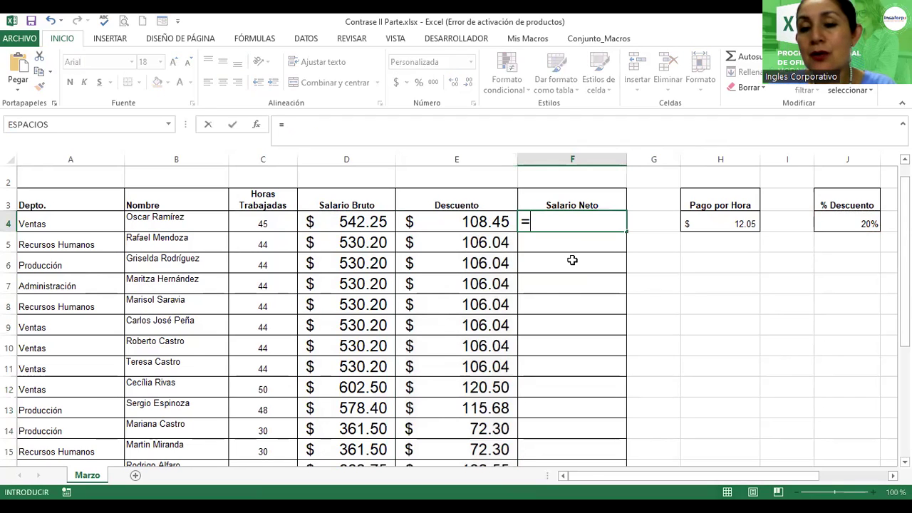
left_click(364, 224)
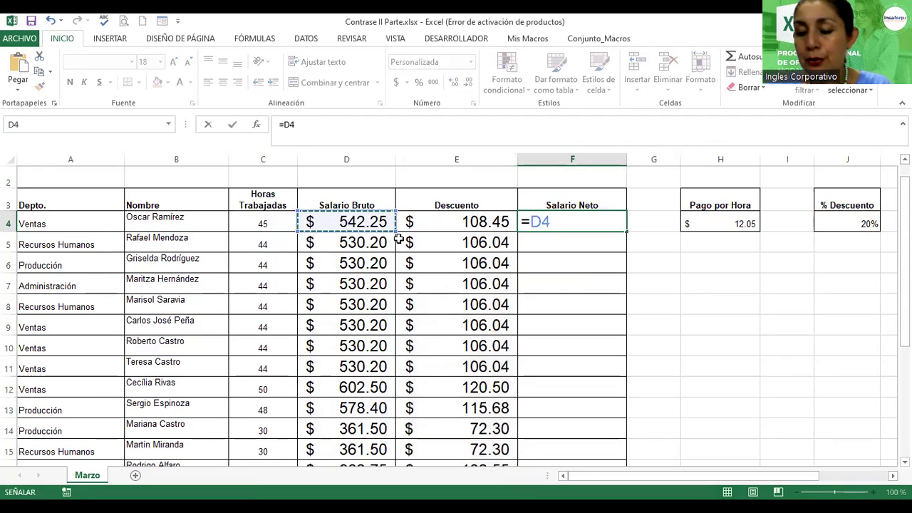
type("-")
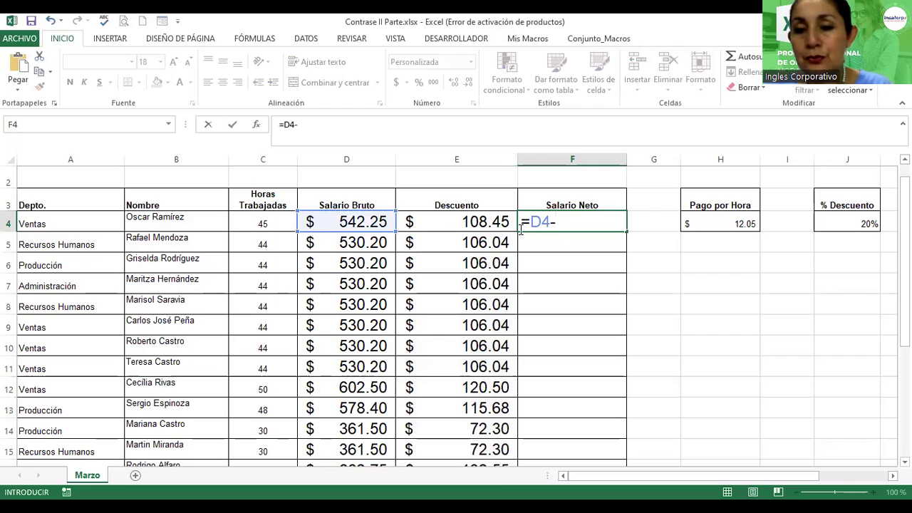
left_click(460, 217)
key("Return")
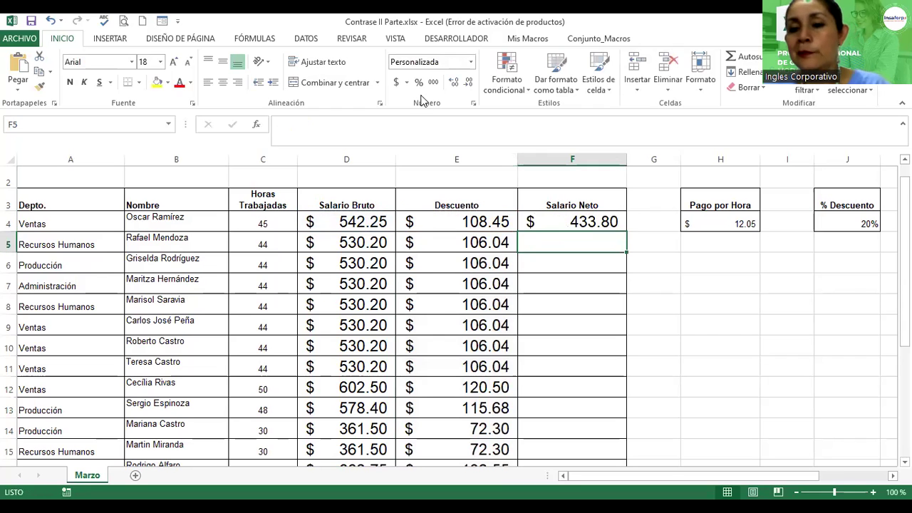
left_click(616, 228)
double_click(625, 231)
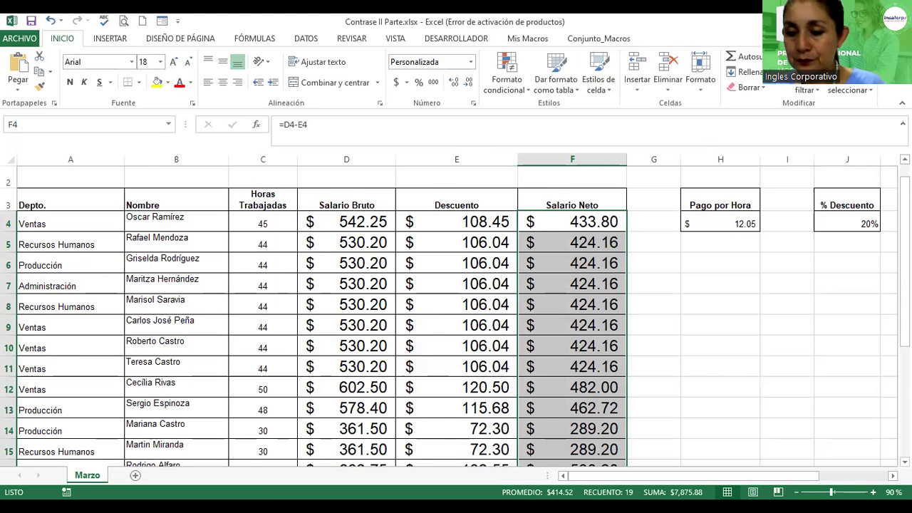
scroll(456, 313, "down", 1)
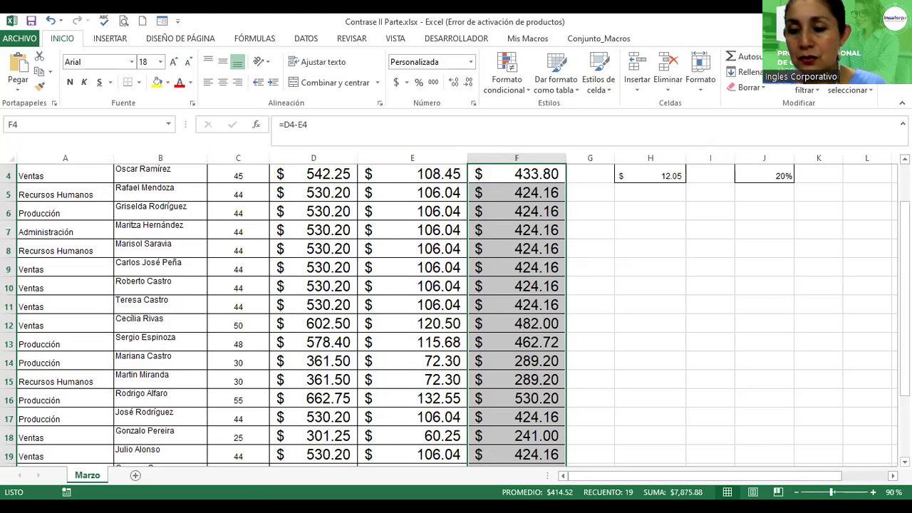
scroll(456, 310, "down", 1)
scroll(456, 310, "down", 1)
scroll(456, 310, "down", 1)
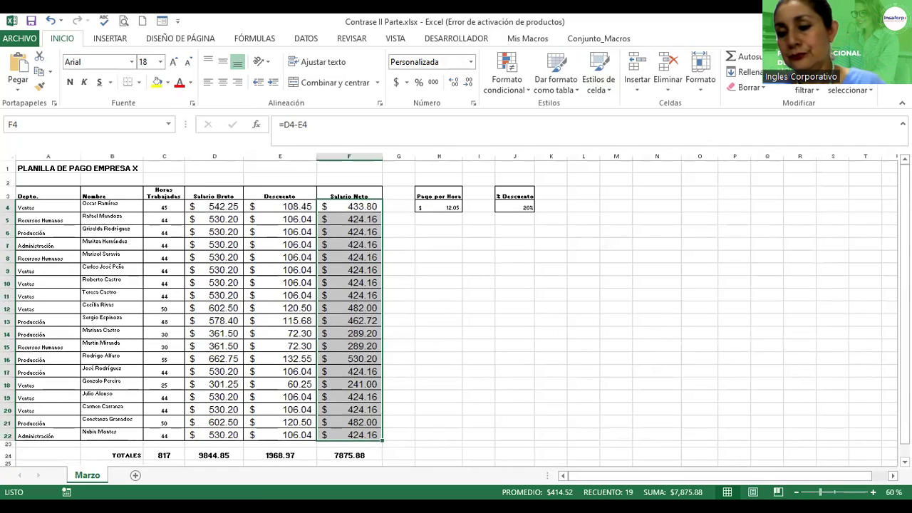
left_click(873, 491)
left_click(872, 491)
left_click(872, 491)
left_click(873, 492)
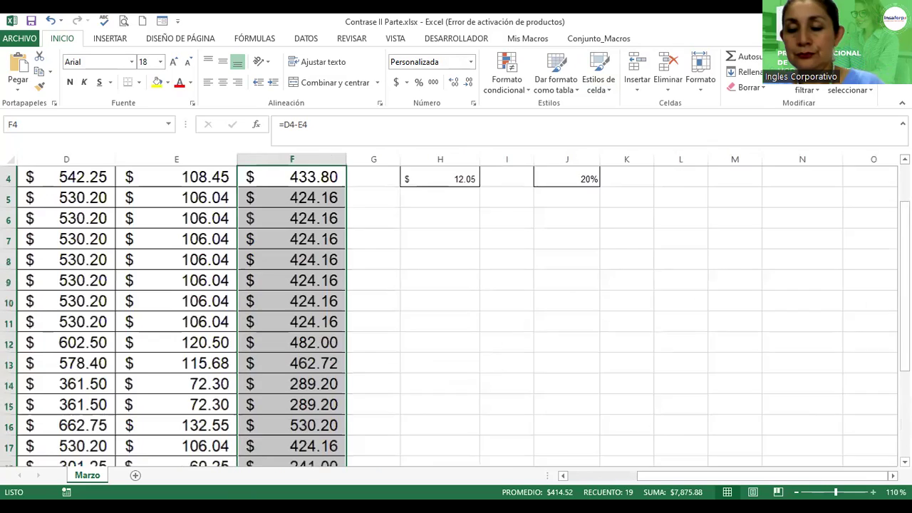
left_click(873, 492)
left_click_drag(781, 483, 719, 481)
scroll(448, 313, "up", 1)
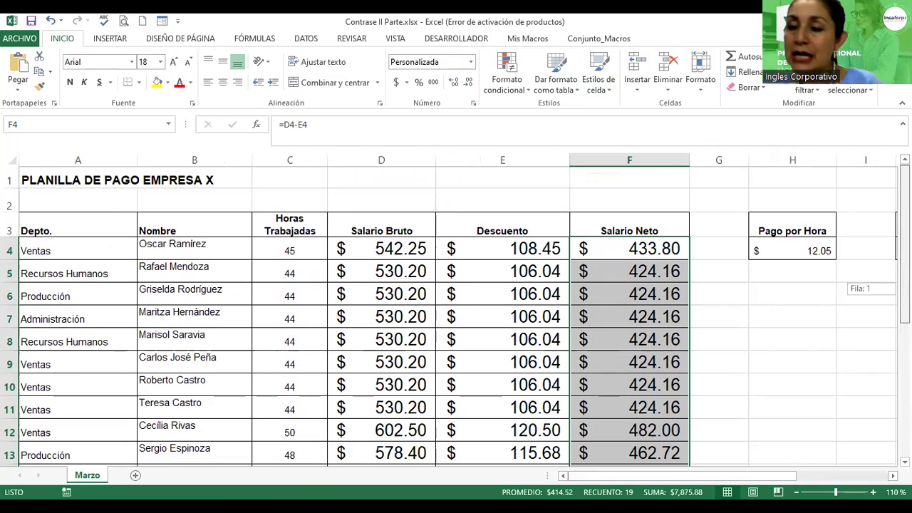
left_click_drag(305, 287, 356, 317)
left_click(306, 288)
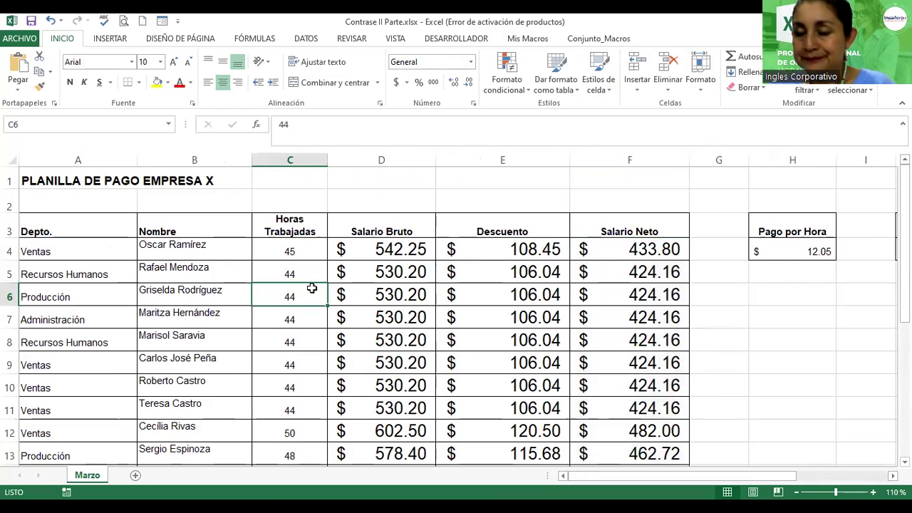
Merge and centre the title across A1:F2, align it to the middle, and set font size 24.
mouse_move(41, 181)
left_mouse_down()
mouse_move(477, 178)
mouse_move(661, 200)
left_mouse_up()
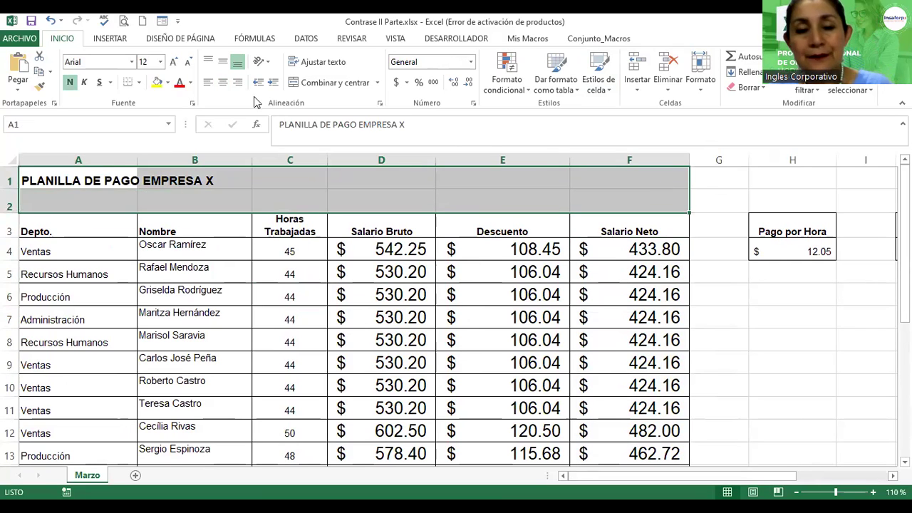
left_click(320, 84)
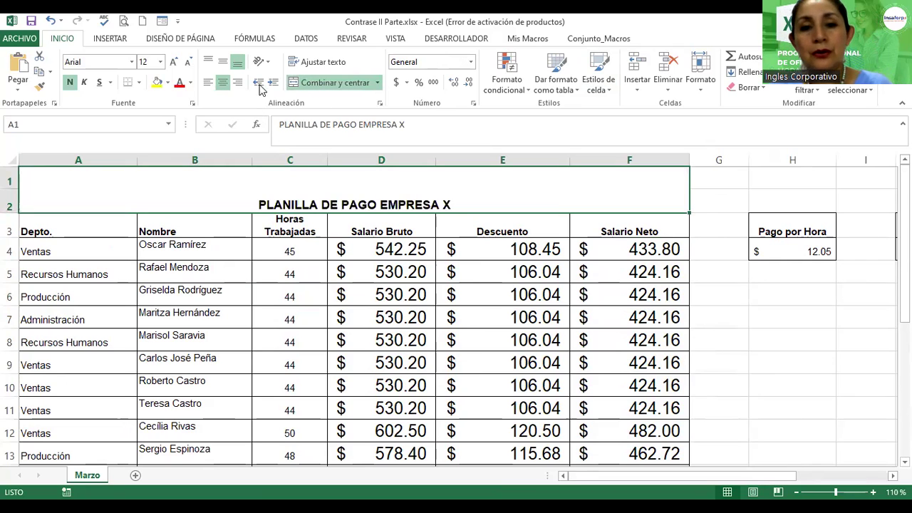
left_click(222, 62)
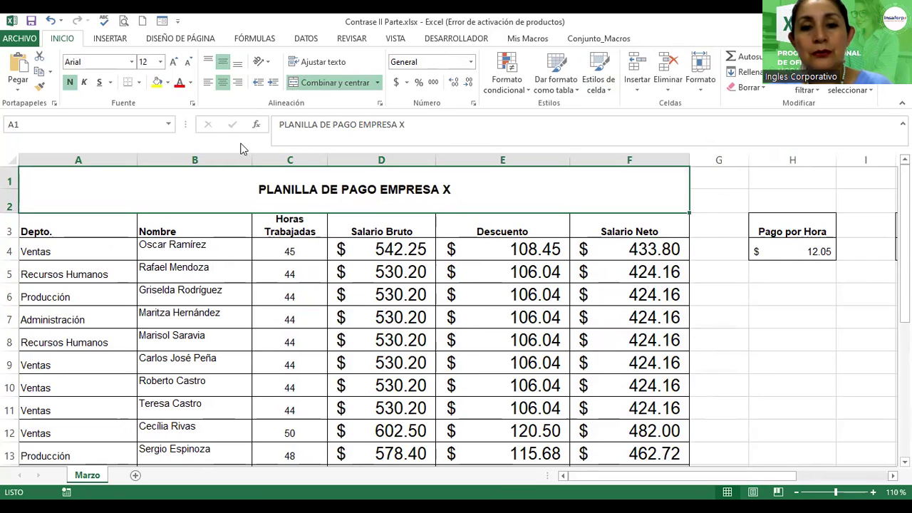
left_click(173, 62)
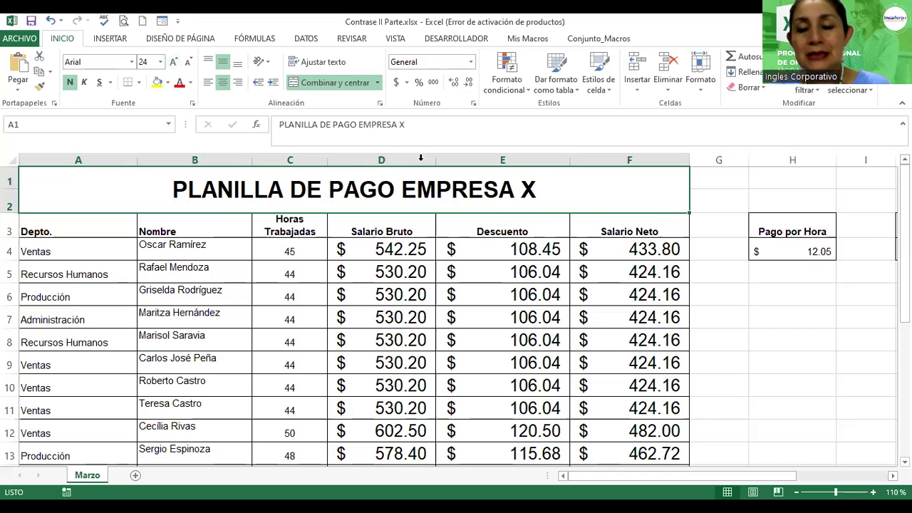
left_click(629, 250)
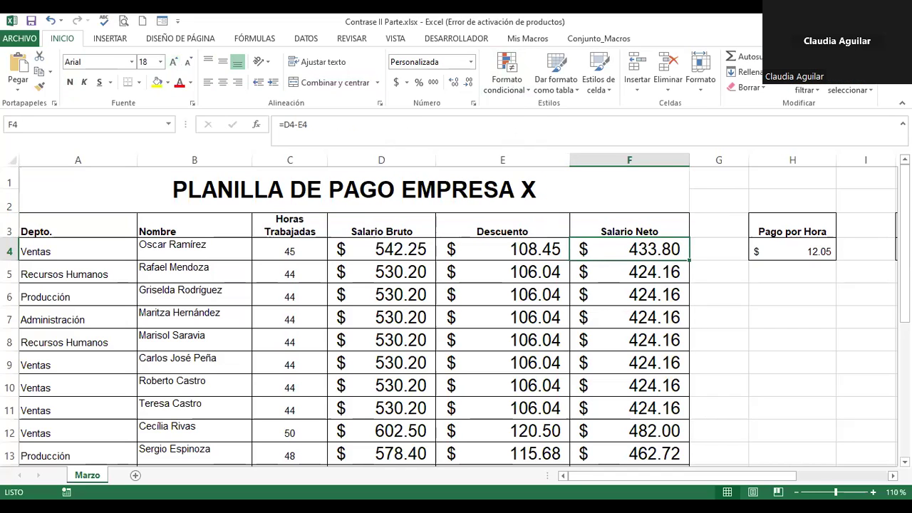
Zoom out to 90% and inspect the D4 and E4 formulas with their referenced cells.
left_click(796, 493)
left_click(797, 492)
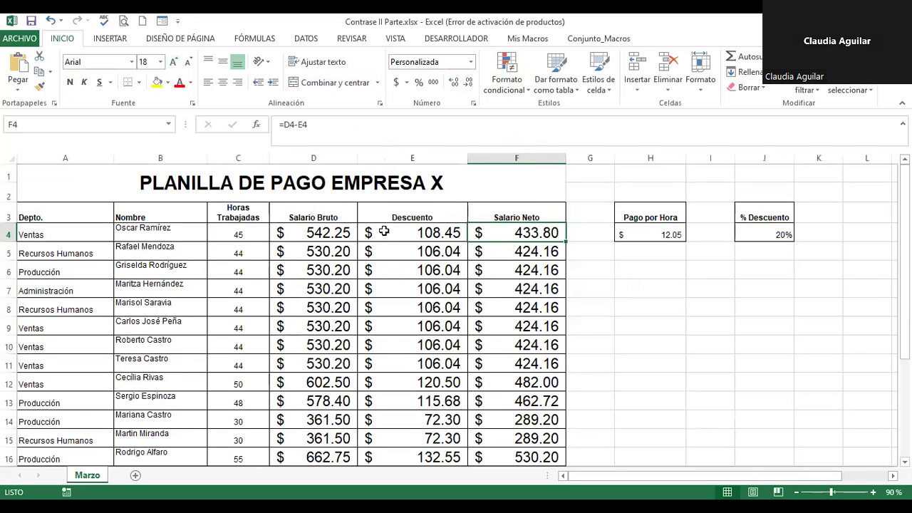
left_click(327, 232)
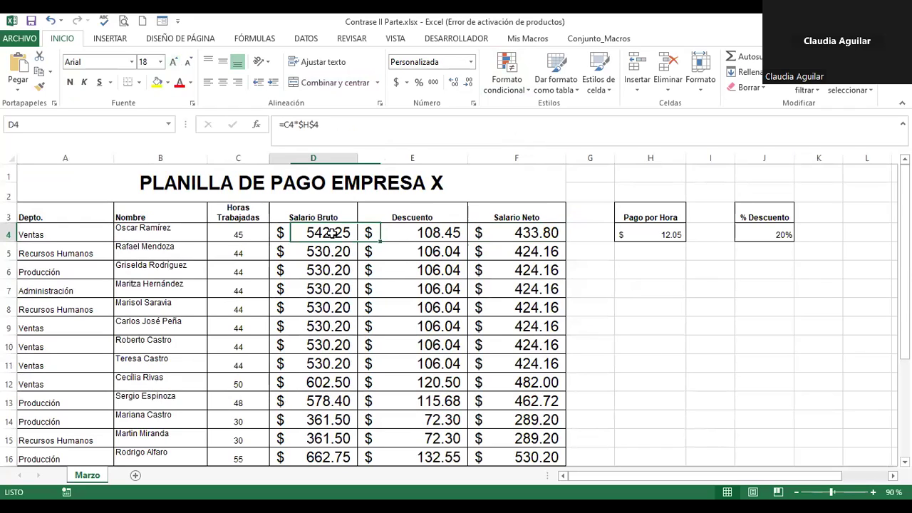
double_click(327, 232)
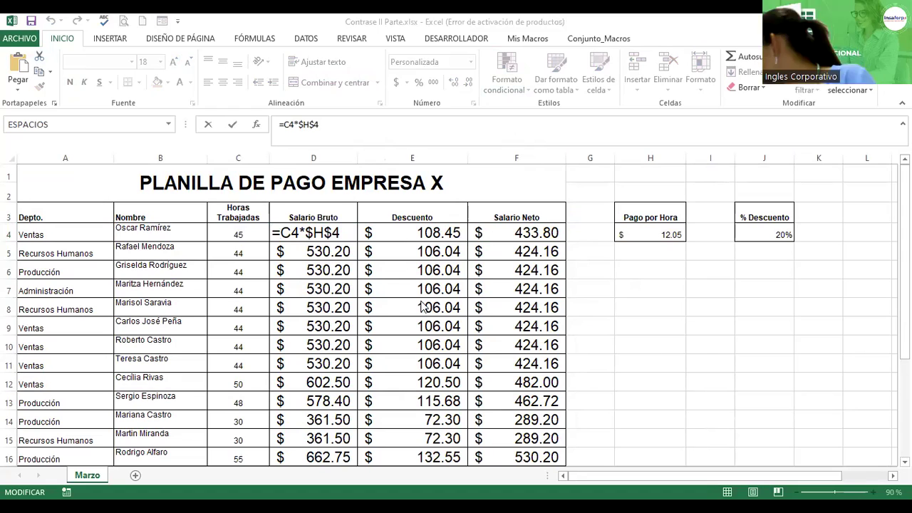
key("Tab")
key("F2")
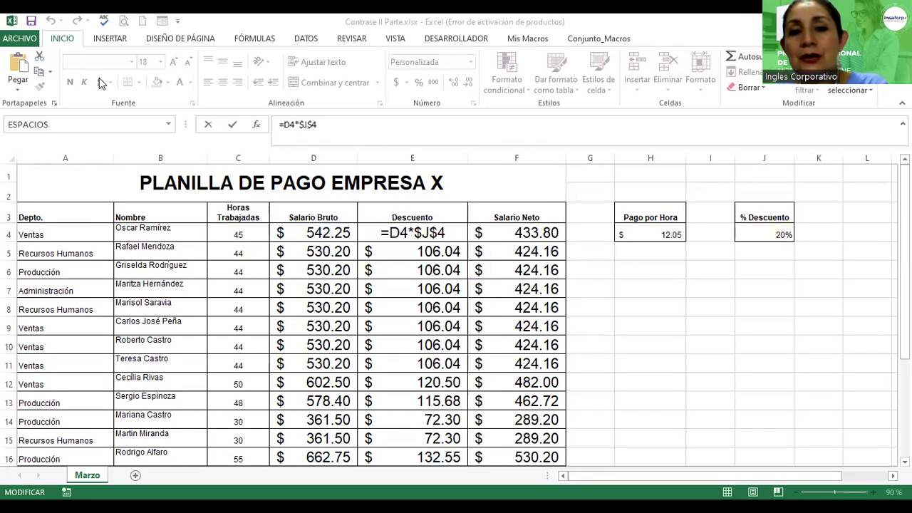
left_click(527, 234)
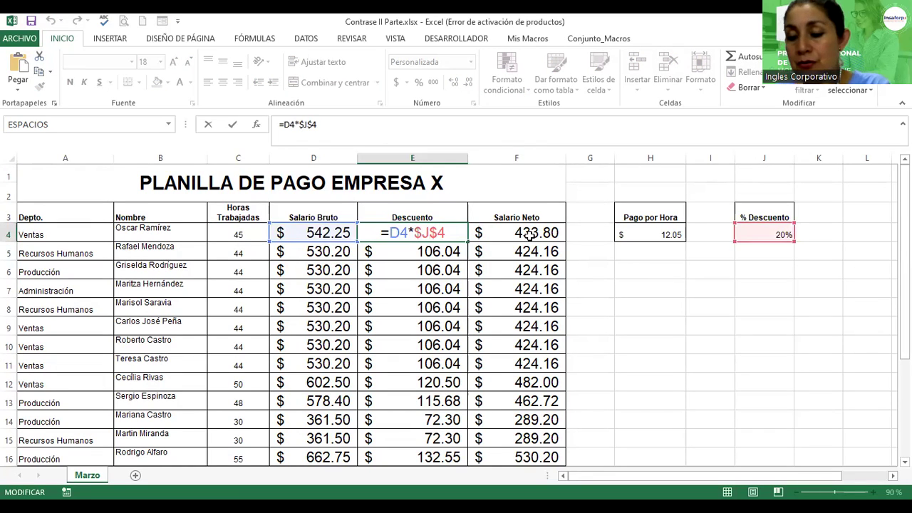
key("Return")
Enter the net salary formula =D4-E4 in F4, then open the Archivo information page.
left_click(531, 235)
type("=D4-E4")
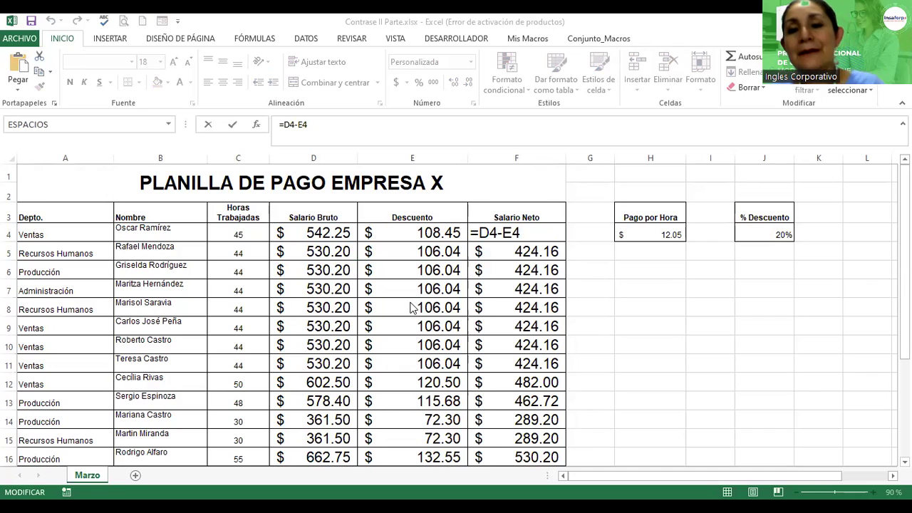
left_click(304, 125)
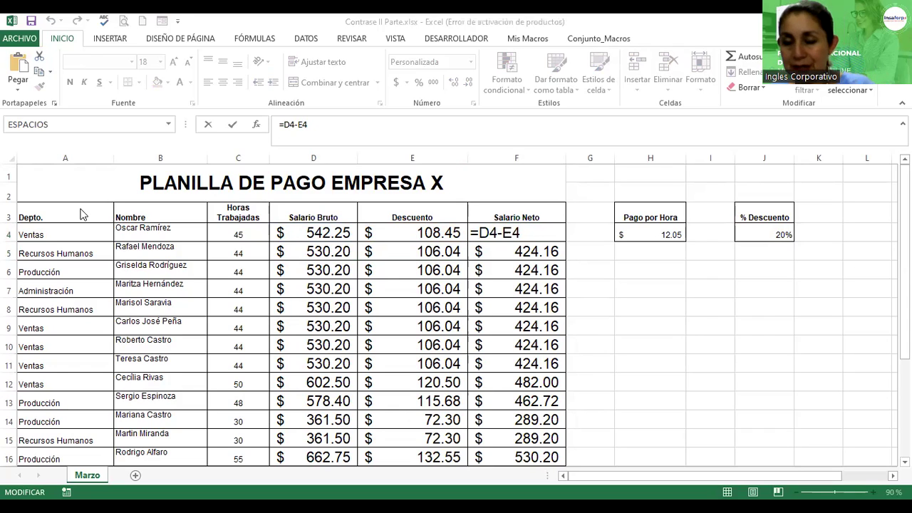
key("Return")
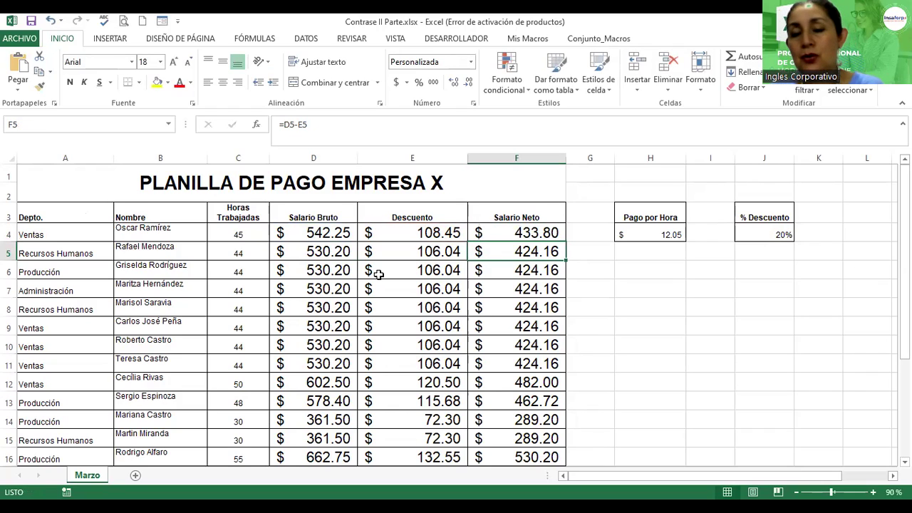
left_click(394, 269)
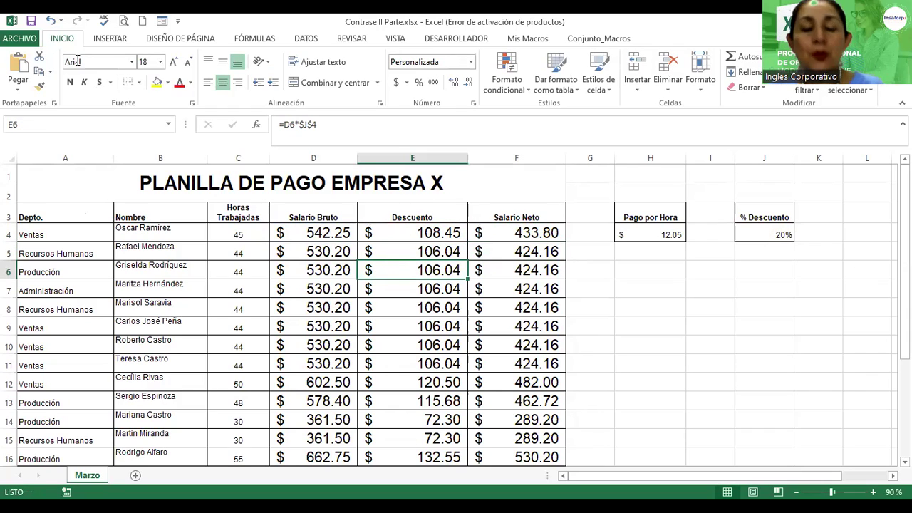
left_click(22, 39)
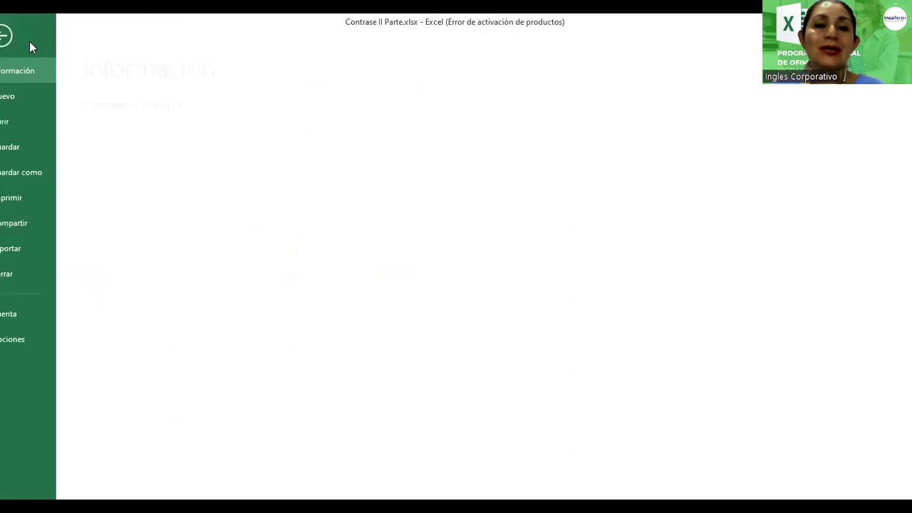
Review the Proteger libro options under Información, then return to the Marzo payroll sheet.
left_click(156, 178)
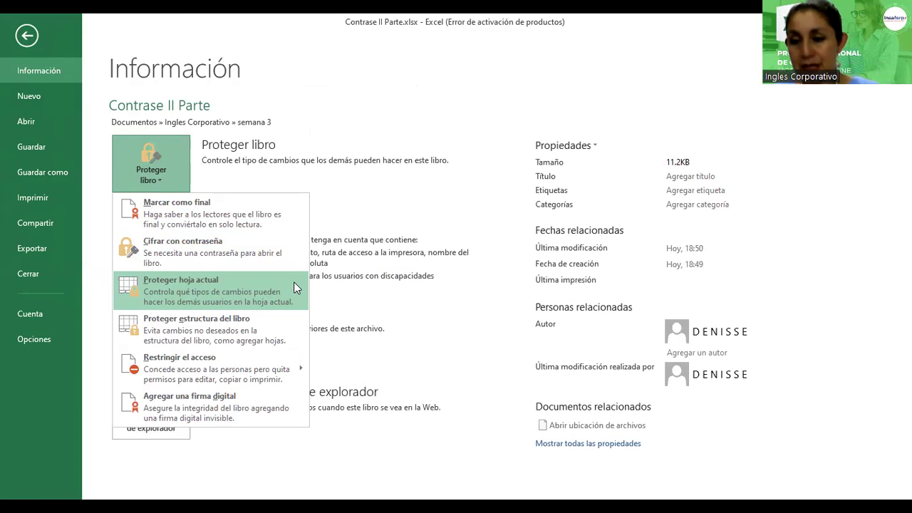
left_click(293, 285)
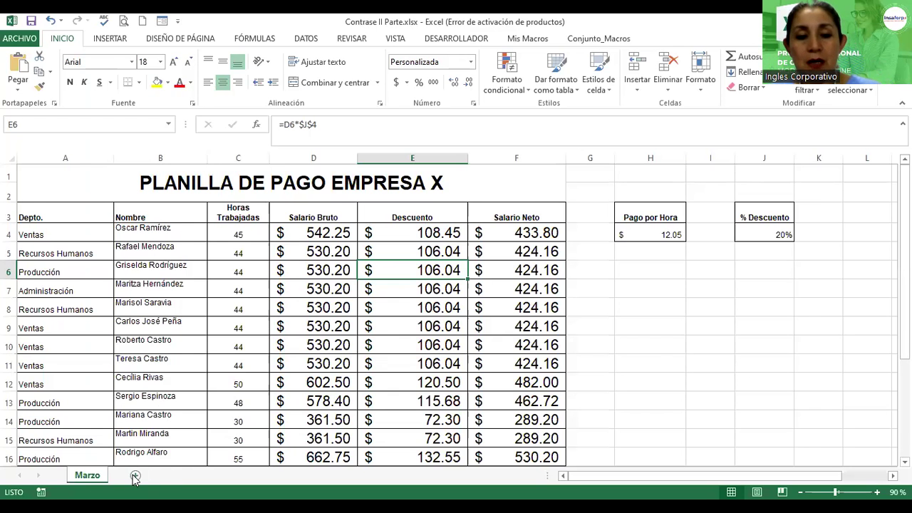
Add a new sheet after Marzo and name it 'Inventario'.
left_click(135, 476)
double_click(132, 476)
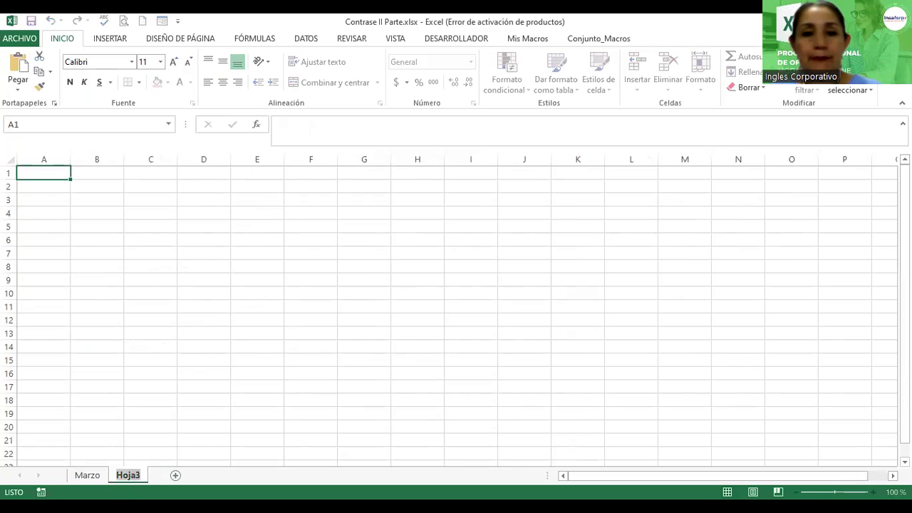
type("Inventario")
key("Return")
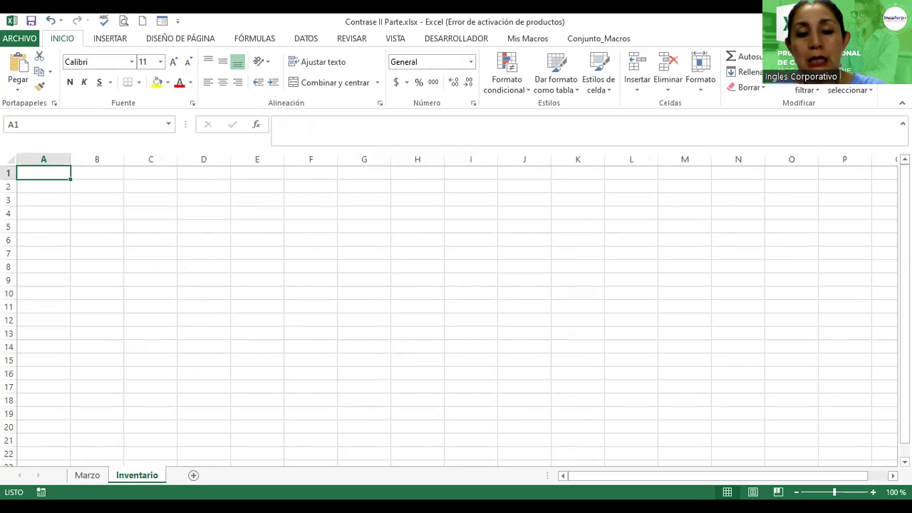
Add another sheet named 'FActuración', then return to the Marzo sheet.
left_click(193, 476)
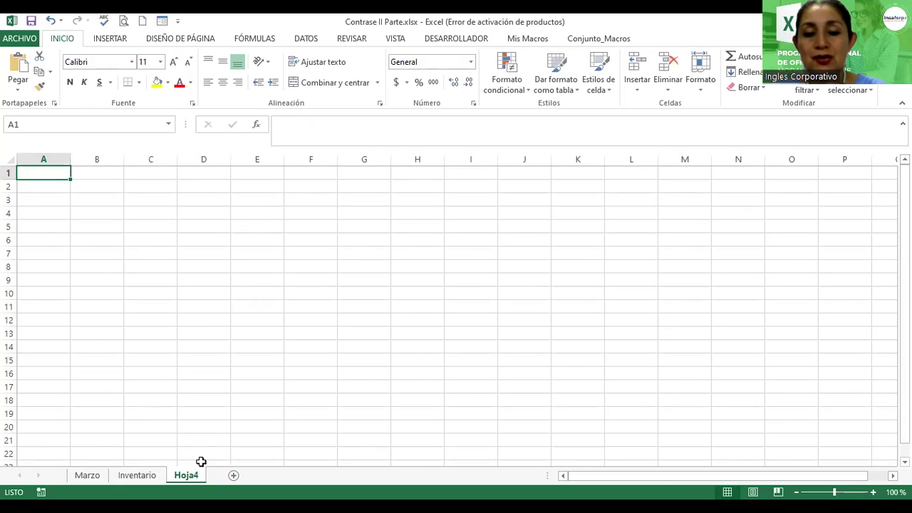
double_click(199, 479)
type("FActuración")
key("BackSpace")
key("BackSpace")
key("BackSpace")
type("ión")
key("BackSpace")
key("BackSpace")
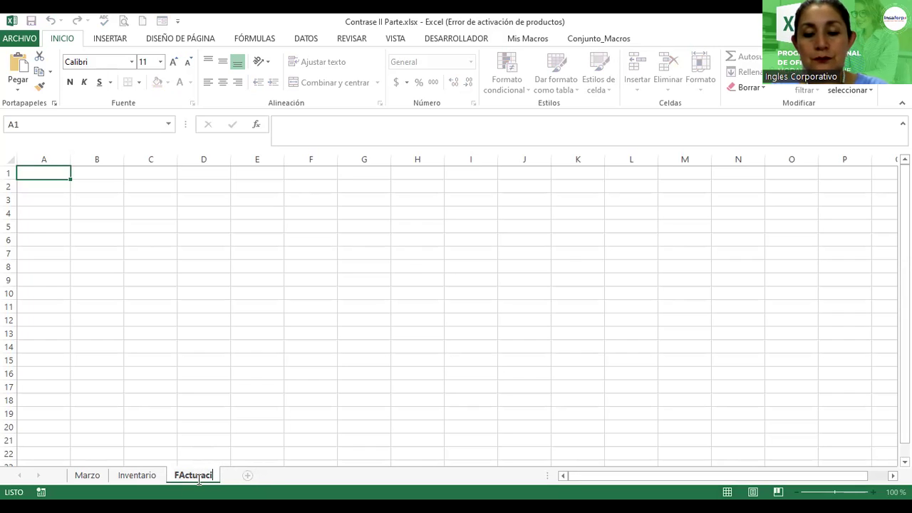
type("ón")
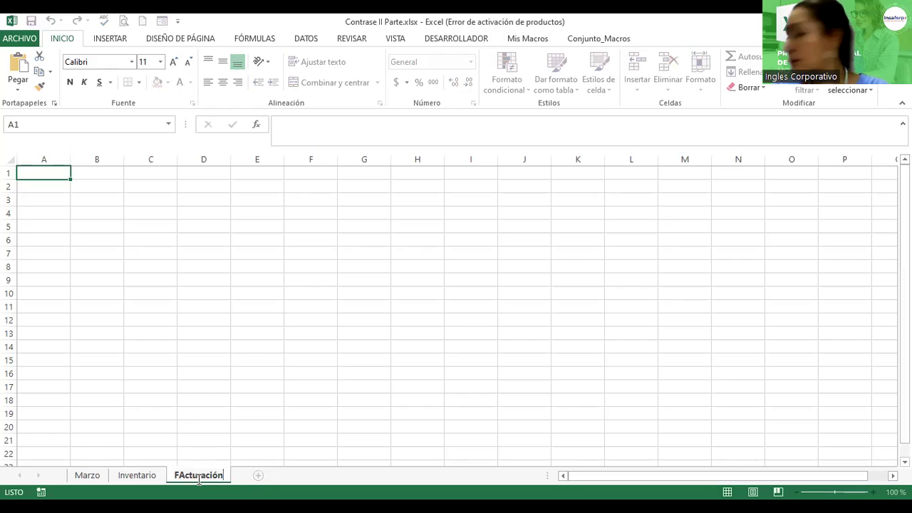
key("Return")
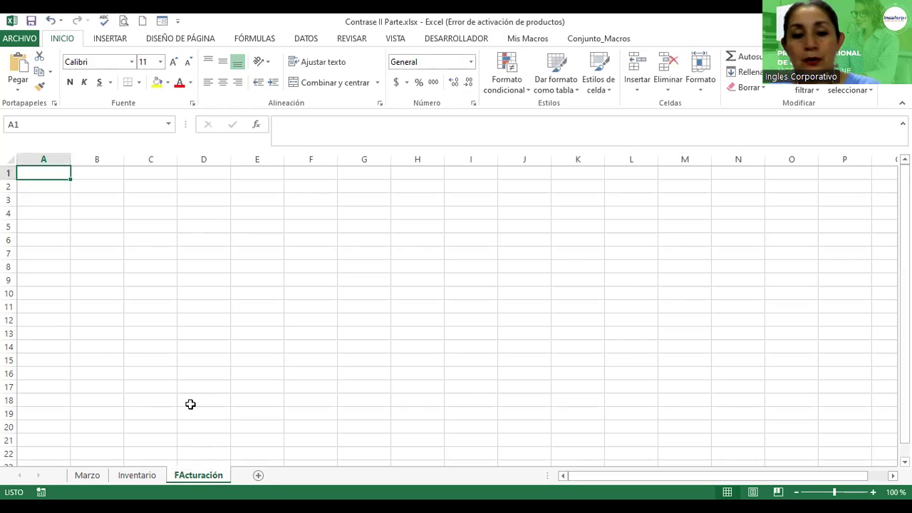
left_click(98, 479)
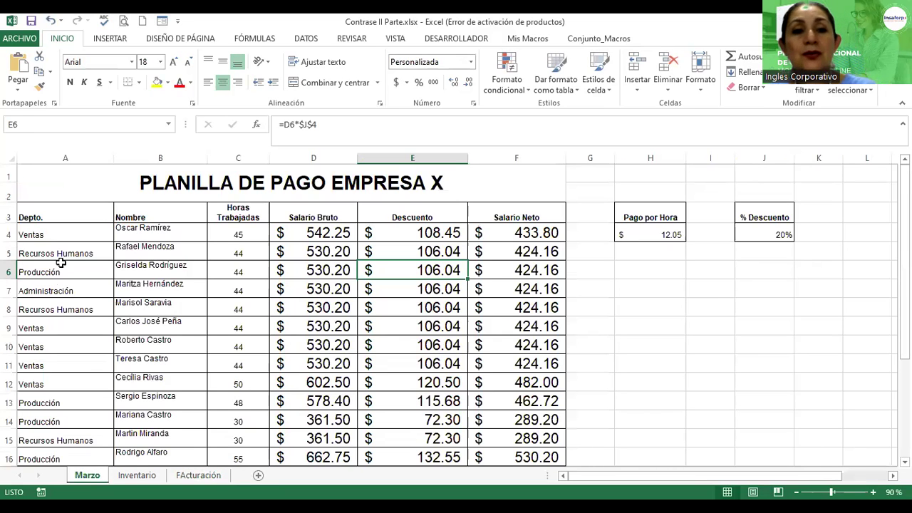
left_click(7, 38)
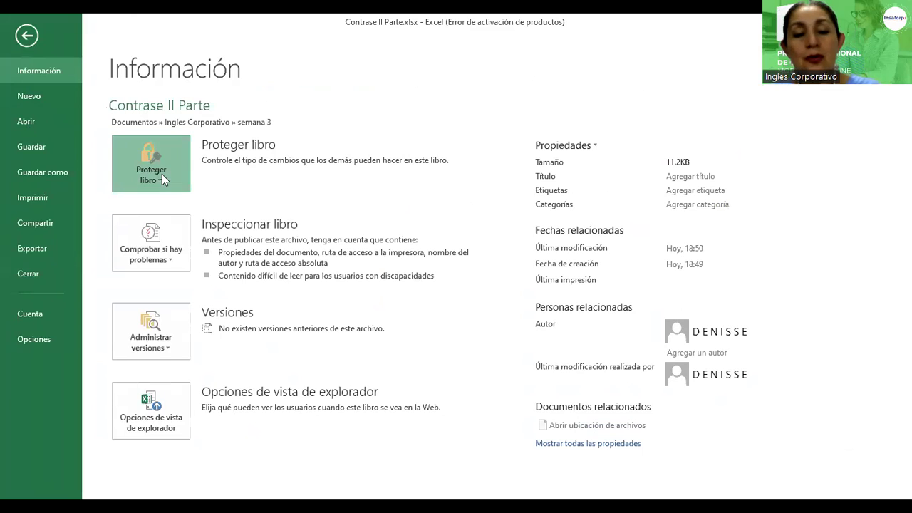
left_click(162, 174)
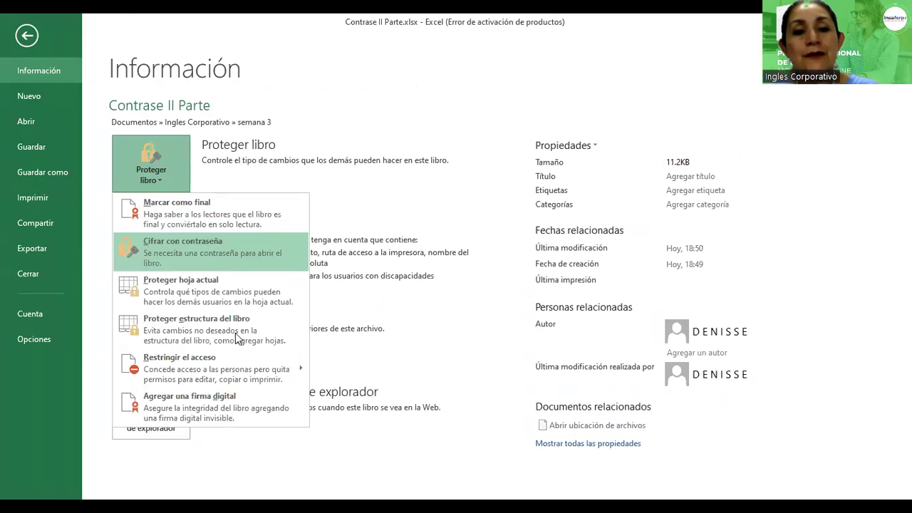
left_click(203, 292)
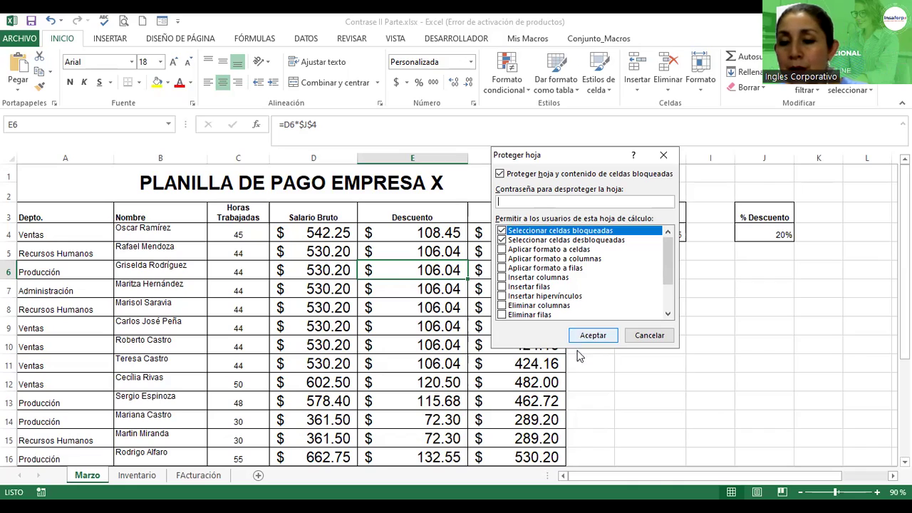
left_click(648, 335)
left_click(643, 325)
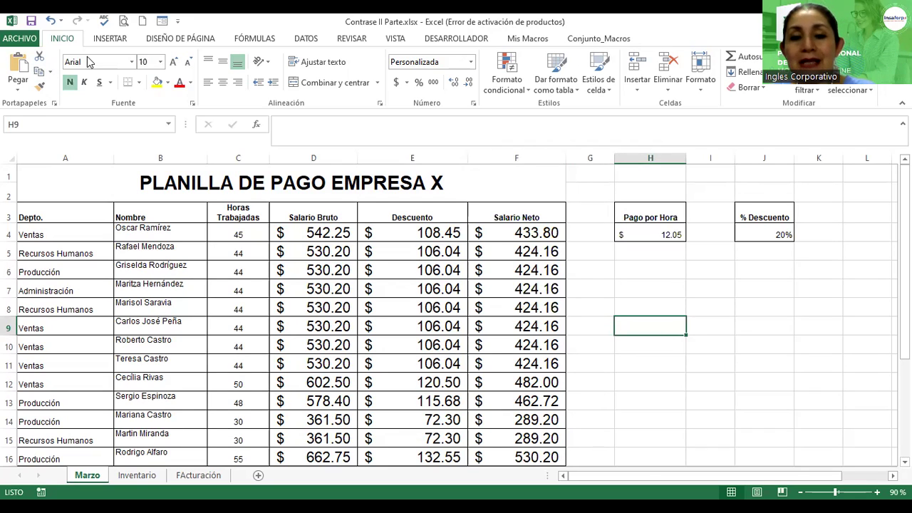
Check the Salario Bruto, Descuento and Salario Neto formulas in rows 4, 6, 7 and 9.
left_click(308, 236)
left_click(415, 237)
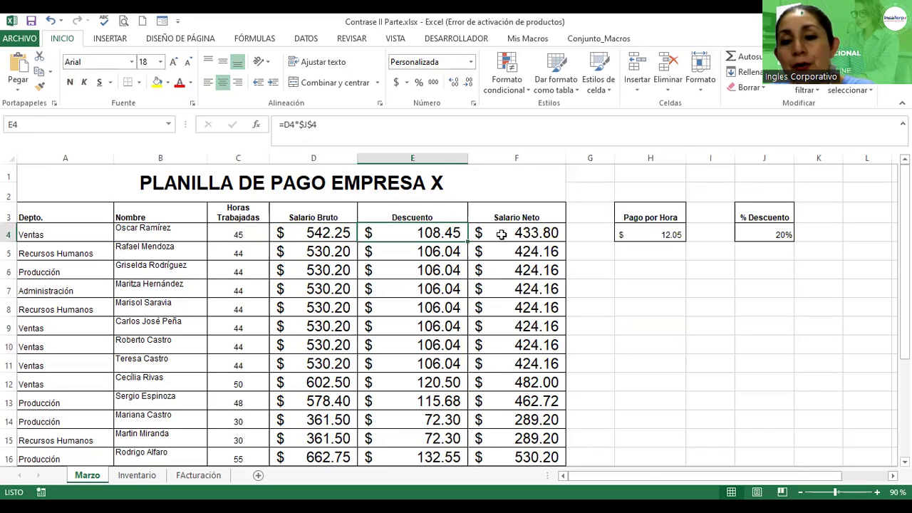
left_click(502, 234)
left_click(502, 274)
left_click(502, 289)
left_click(428, 290)
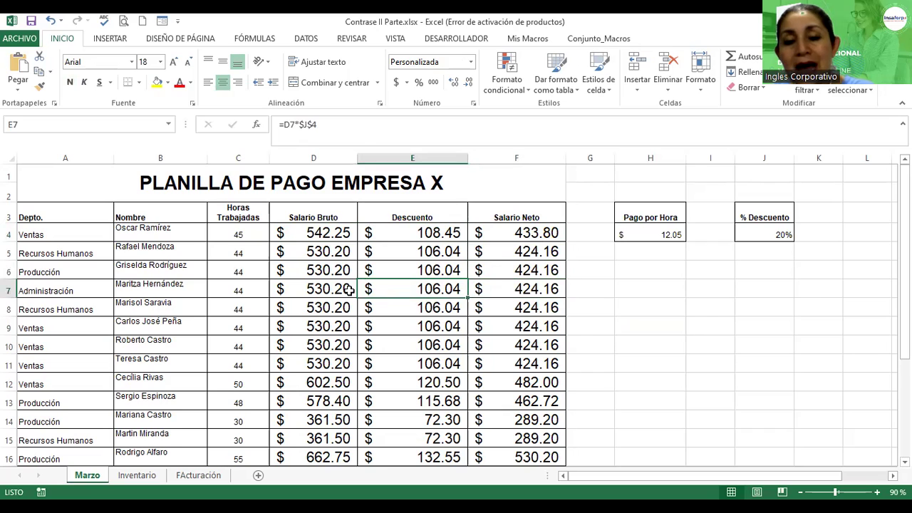
left_click(305, 285)
left_click(307, 263)
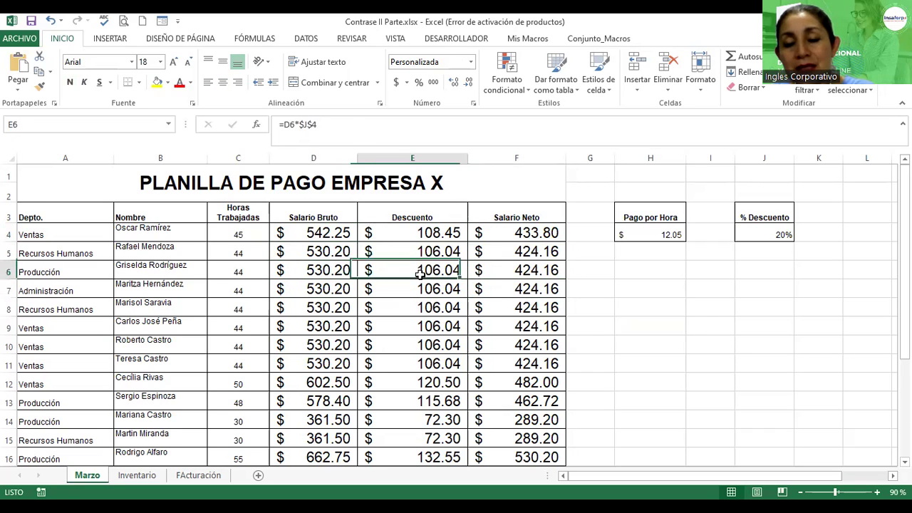
left_click(369, 326)
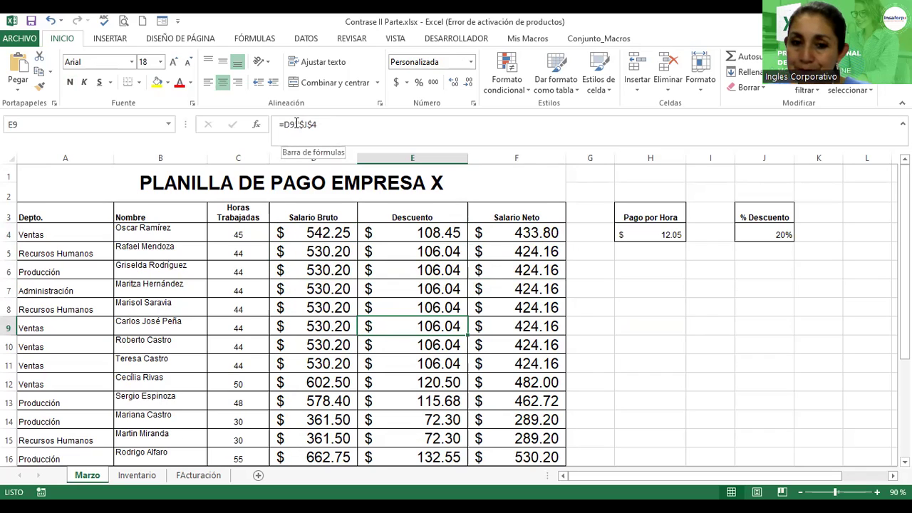
Select the salary amounts from D4 down to F24, including the totals row.
mouse_move(289, 233)
left_mouse_down()
mouse_move(496, 267)
mouse_move(505, 475)
mouse_move(483, 417)
mouse_move(483, 447)
left_mouse_up()
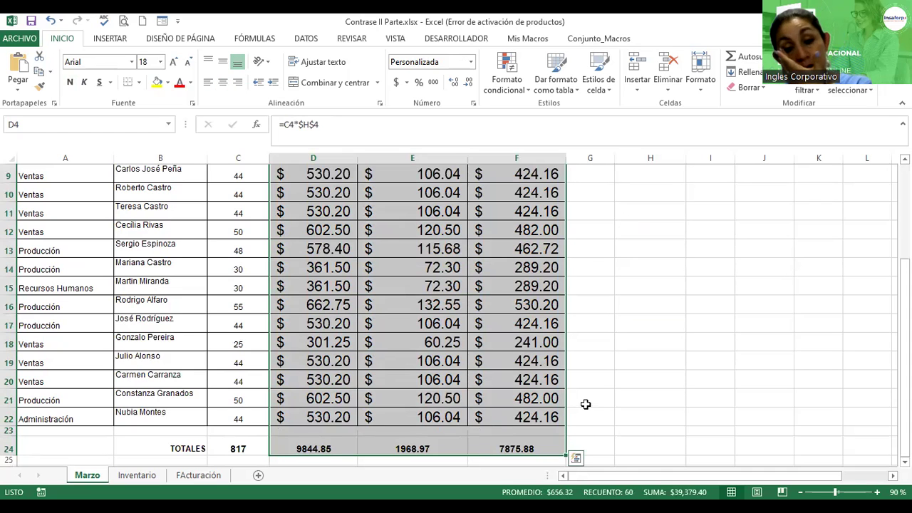
left_click_drag(904, 405, 904, 369)
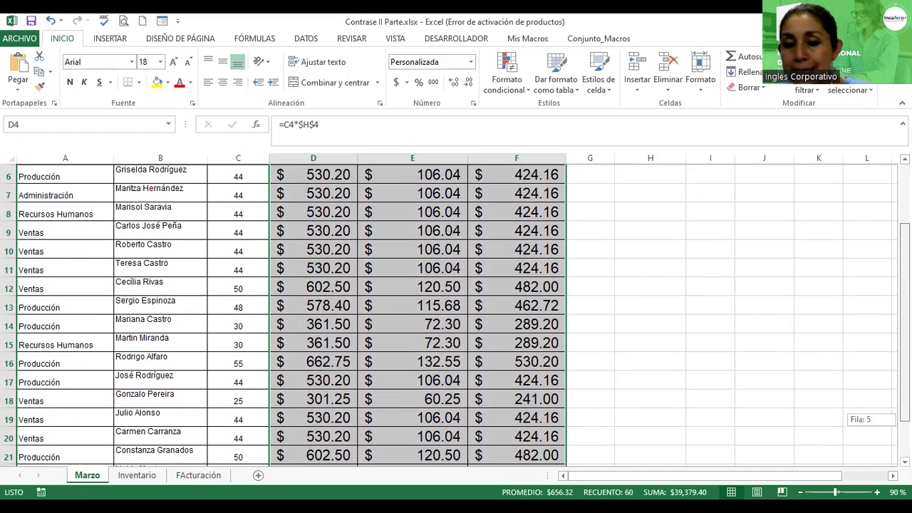
left_click_drag(904, 410, 905, 353)
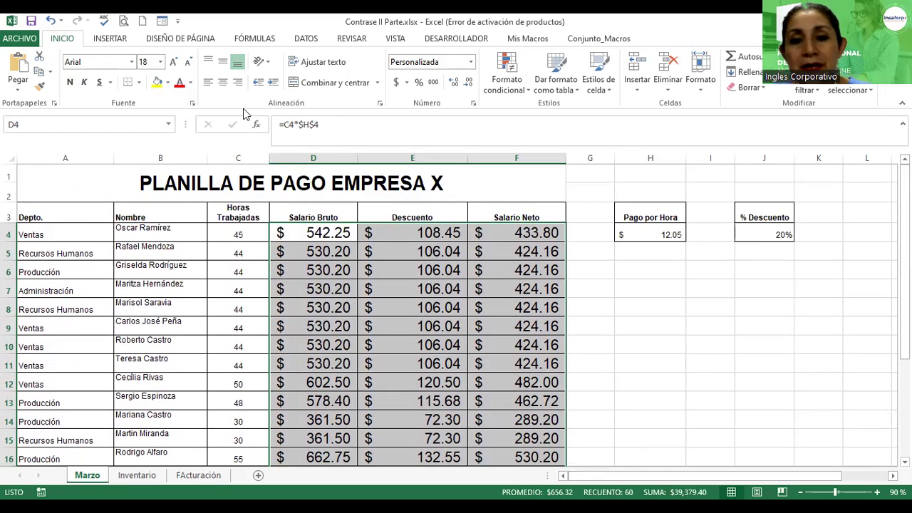
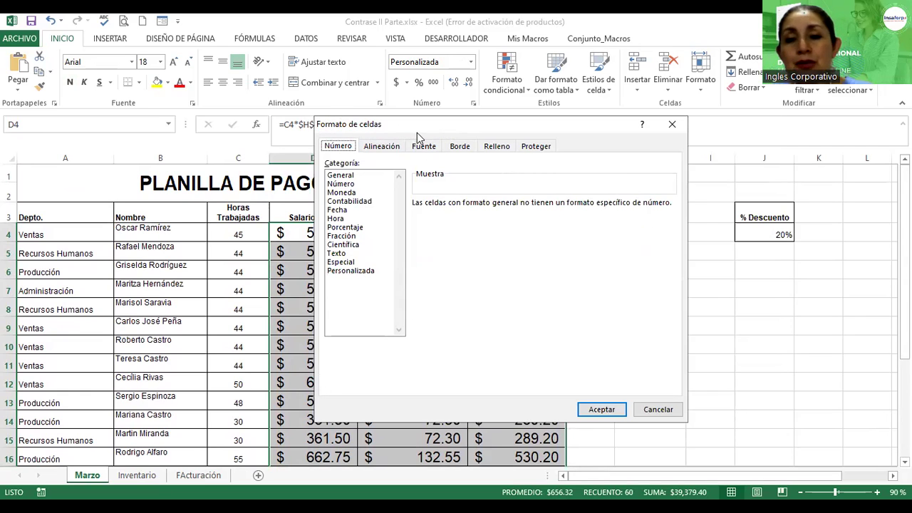
Move the Formato de celdas window aside to uncover the salary table D4:F16.
left_click_drag(417, 132, 367, 165)
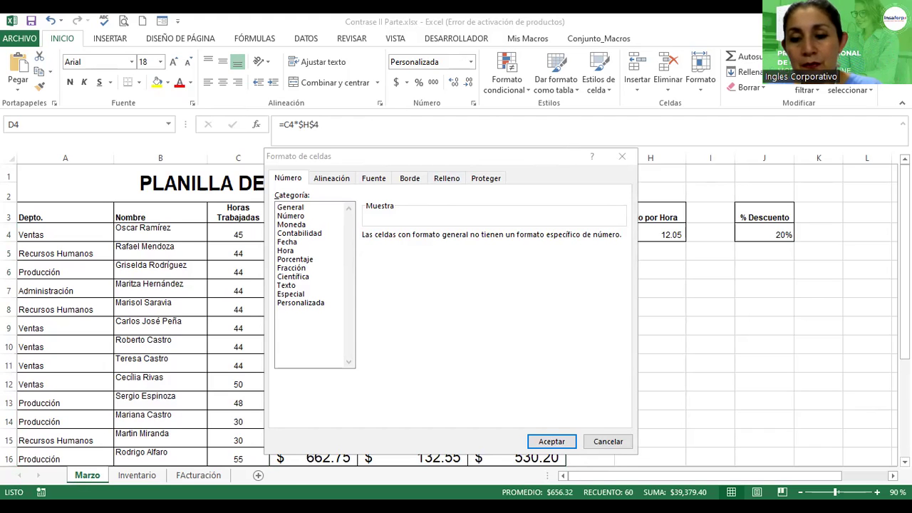
key("Escape")
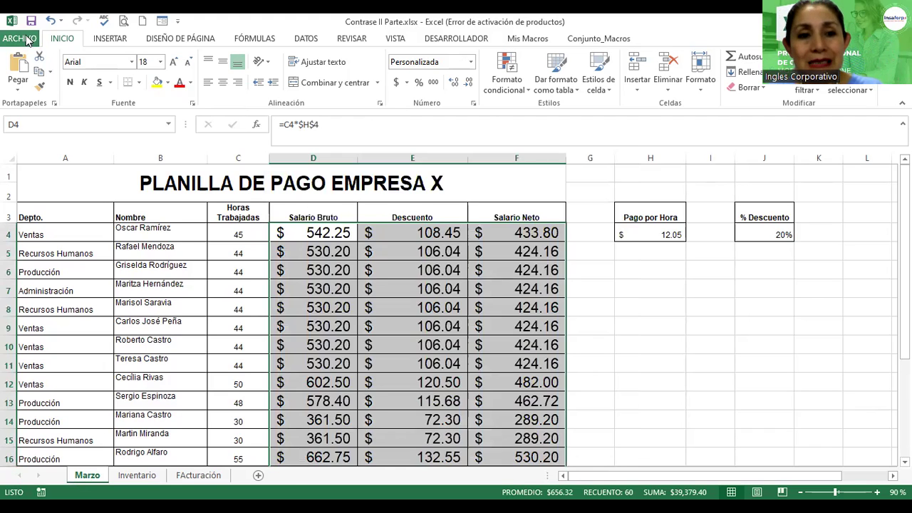
left_click(21, 36)
left_click(169, 177)
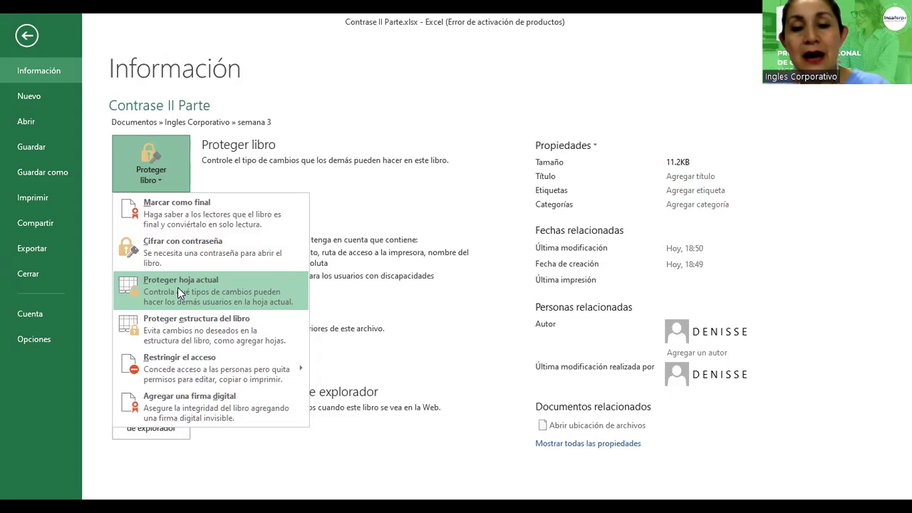
key("Escape")
key("Escape")
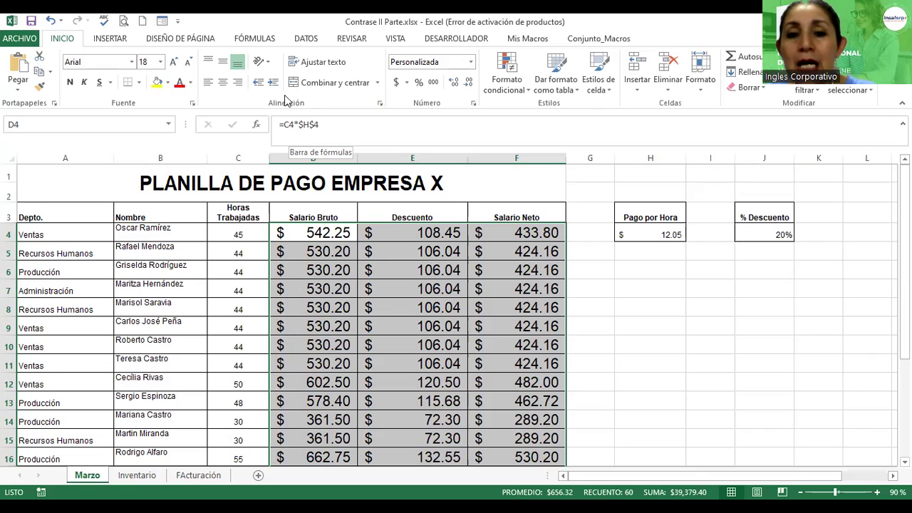
Open Formato de celdas at the Proteger options and tick Oculta for the salary cells.
left_click(379, 104)
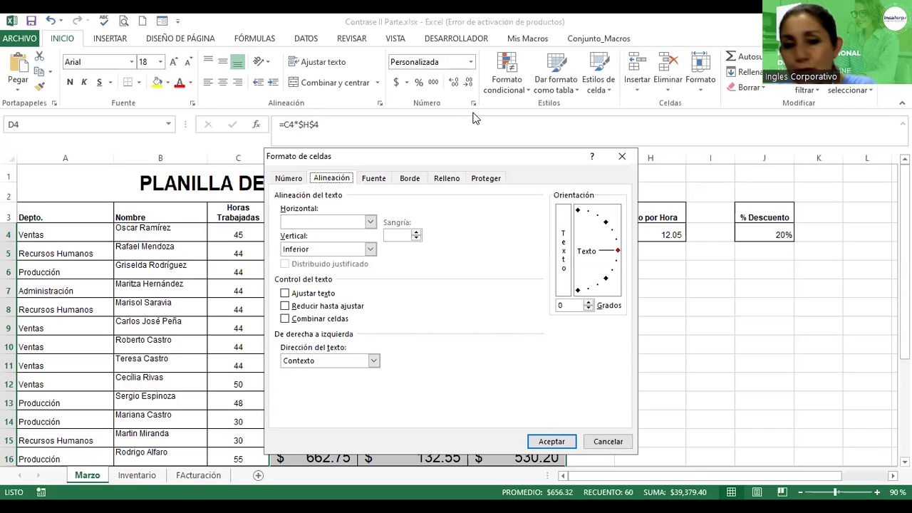
left_click(484, 181)
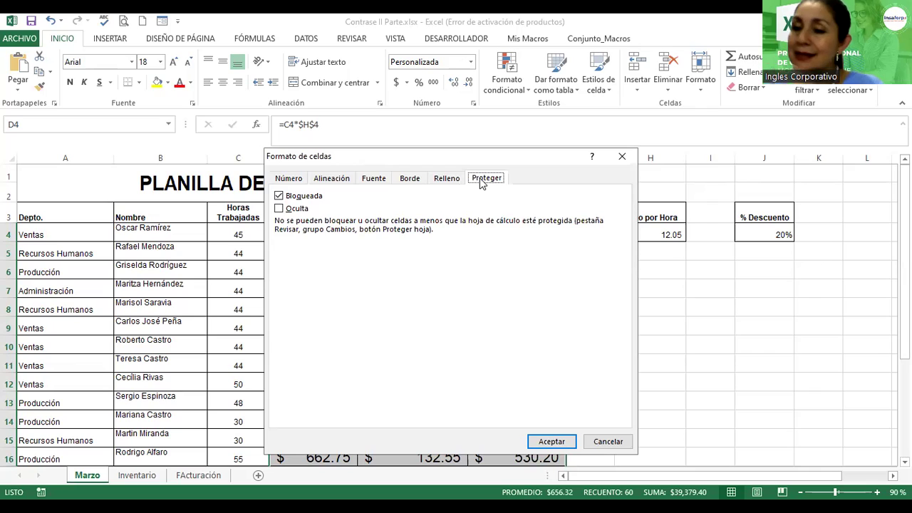
left_click(278, 208)
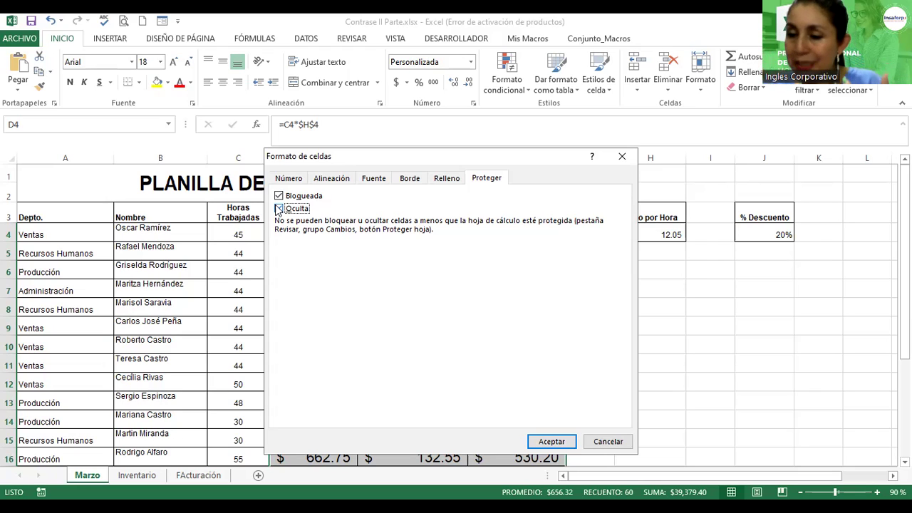
Keep Bloqueada and Oculta checked for D4:F16 and apply the protection settings.
left_click(278, 208)
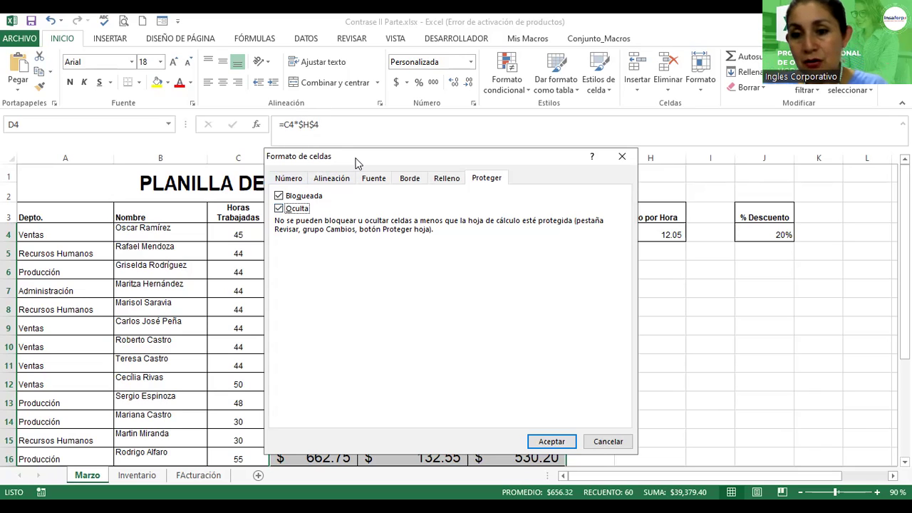
left_click_drag(356, 163, 216, 278)
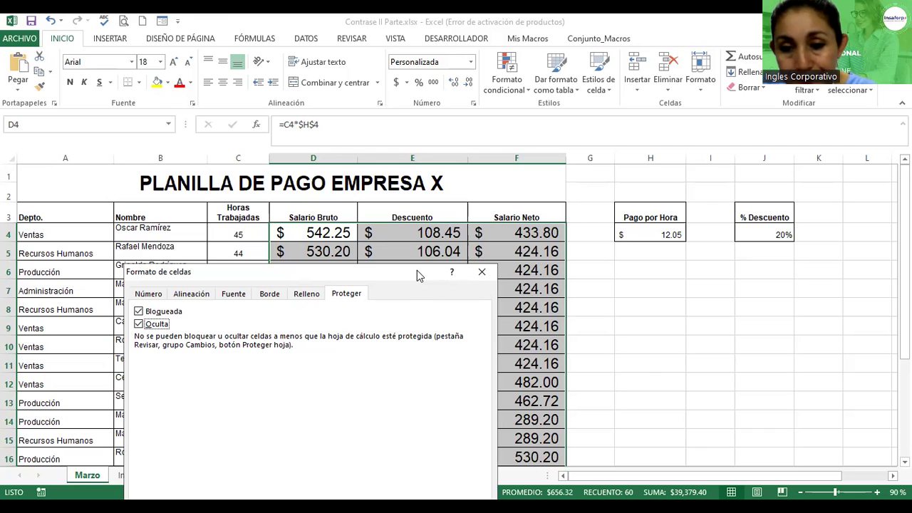
left_click(522, 464)
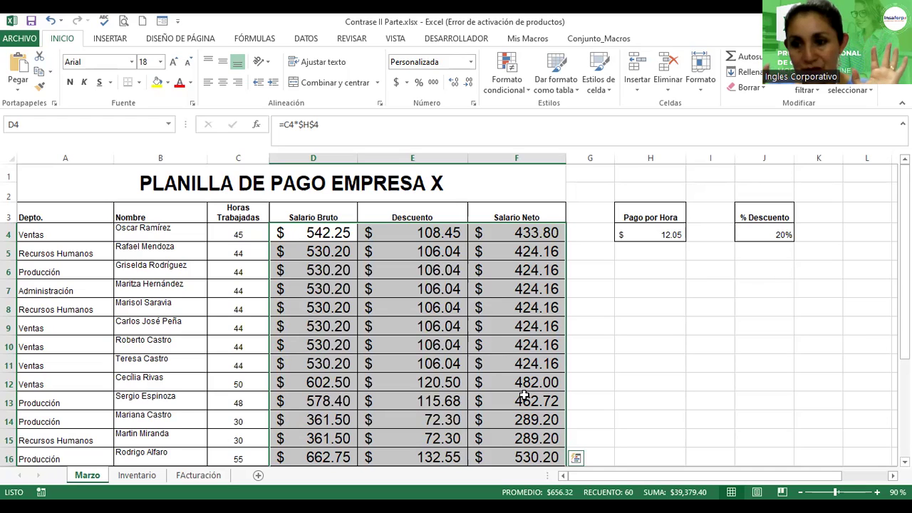
Select E7, then protect the current sheet from Información > Proteger libro, entering a password.
left_click(428, 285)
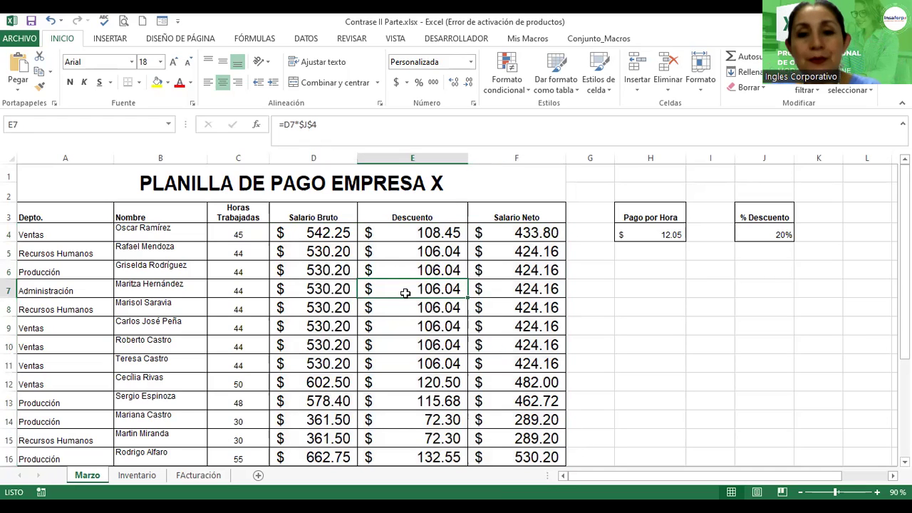
left_click(11, 39)
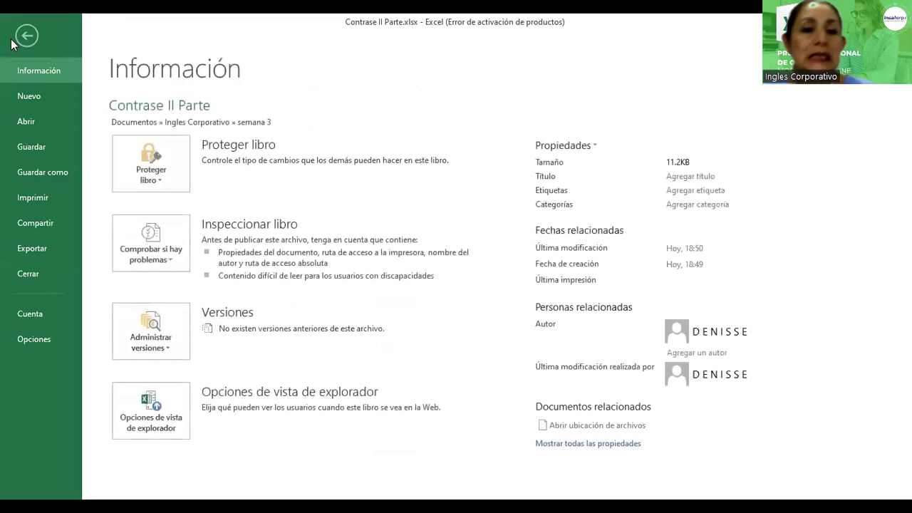
left_click(169, 180)
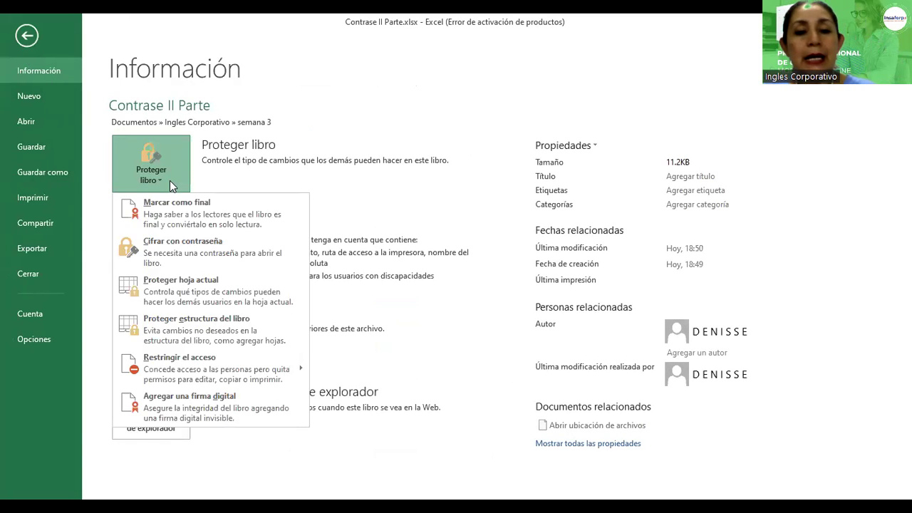
left_click(189, 287)
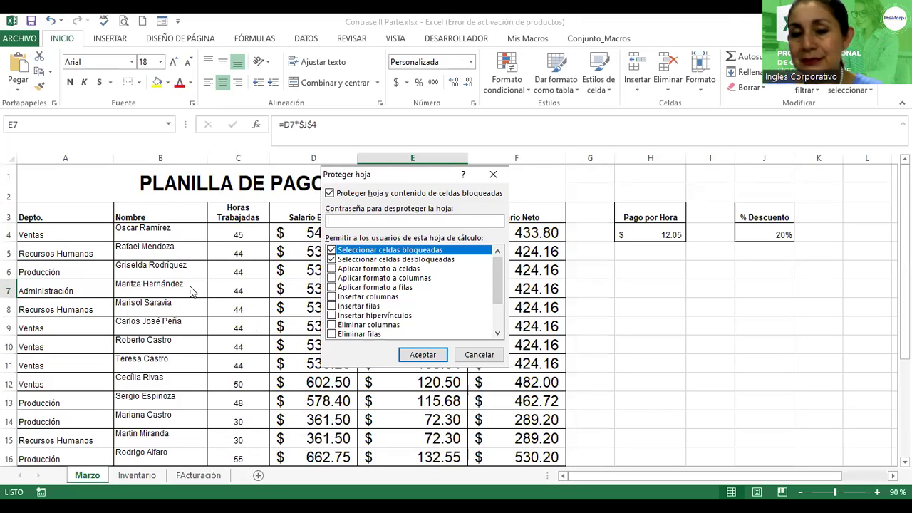
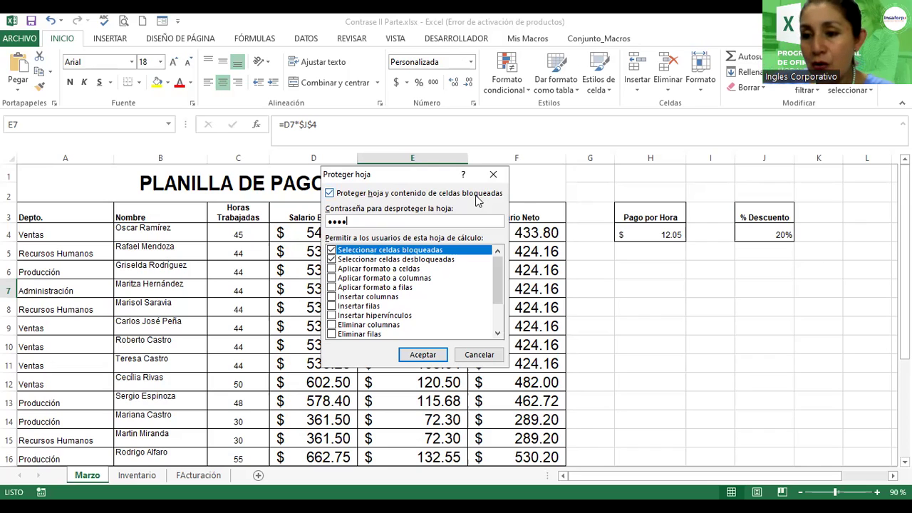
left_click(420, 357)
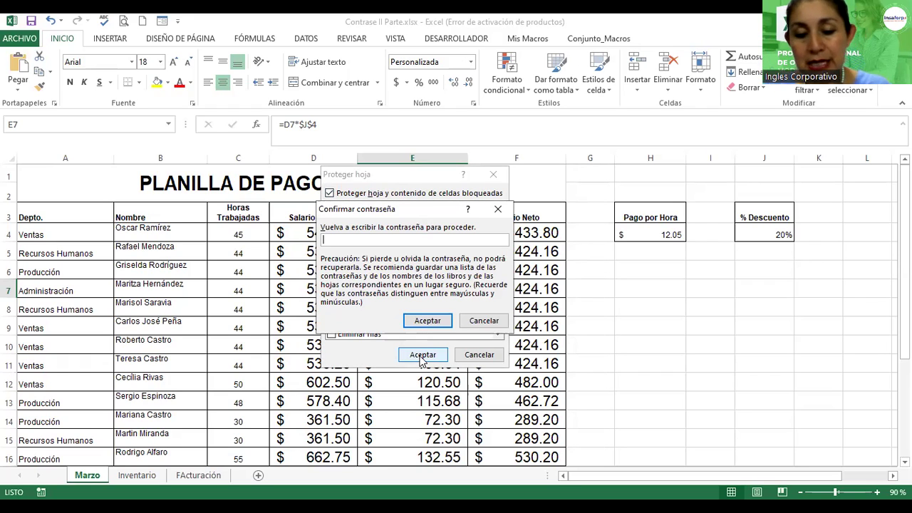
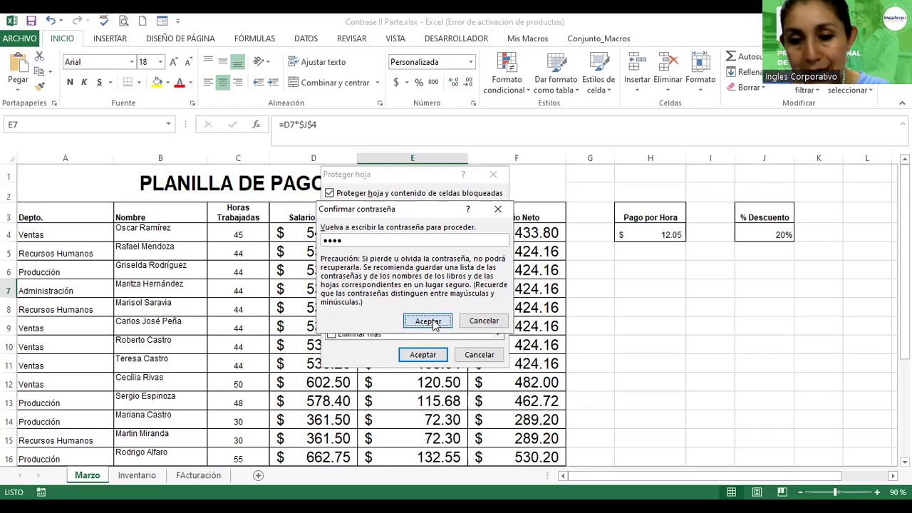
Re-enter the sheet password to confirm and lock the Marzo sheet.
left_click(427, 320)
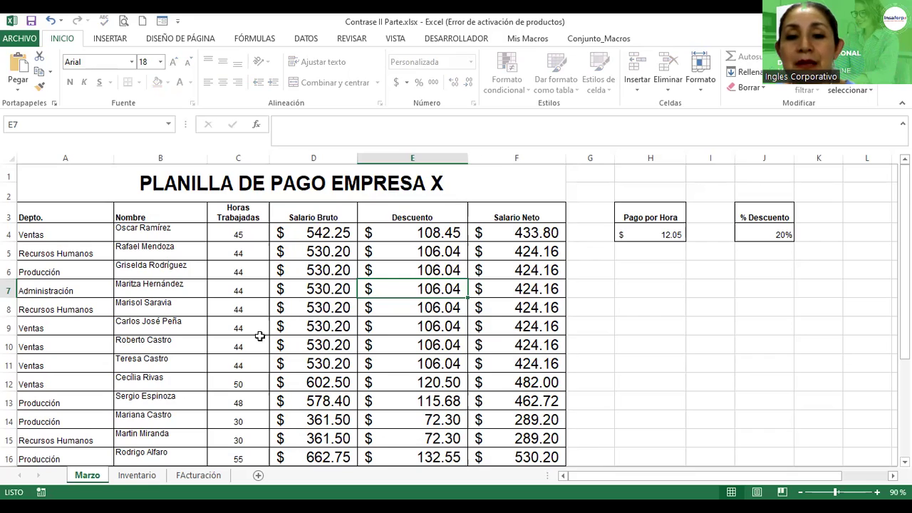
Check D9, D4 and E4 show no formulas, then try editing E4 to trigger the warning.
left_click(301, 319)
left_click(338, 232)
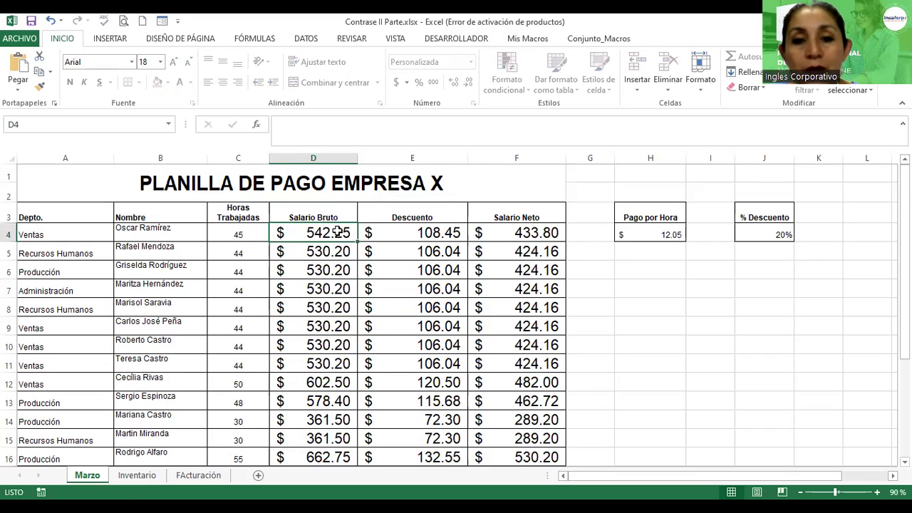
left_click(432, 241)
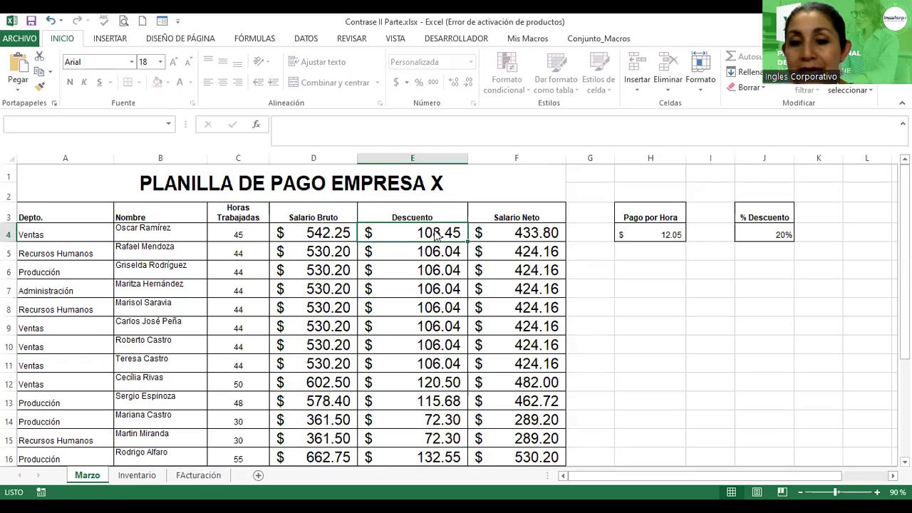
double_click(436, 236)
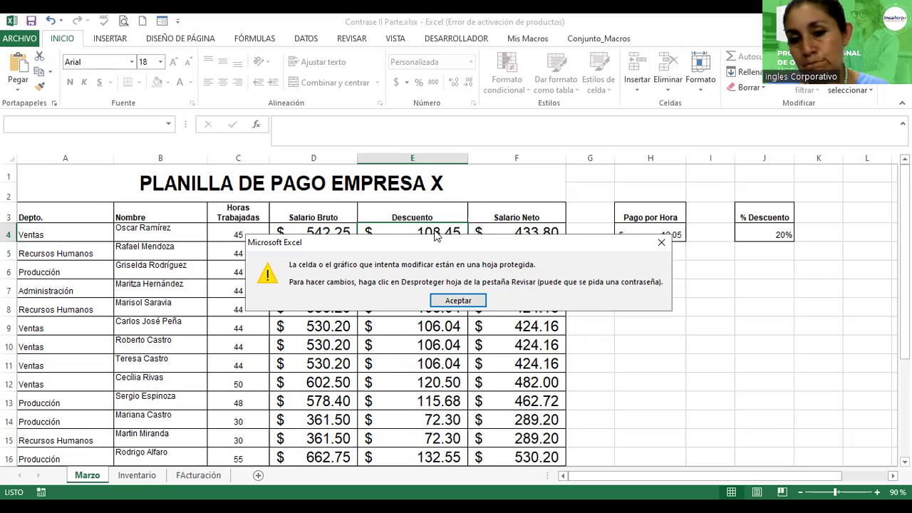
Dismiss the protected-sheet warning and confirm Descuento cell E10 also refuses editing.
left_click(449, 300)
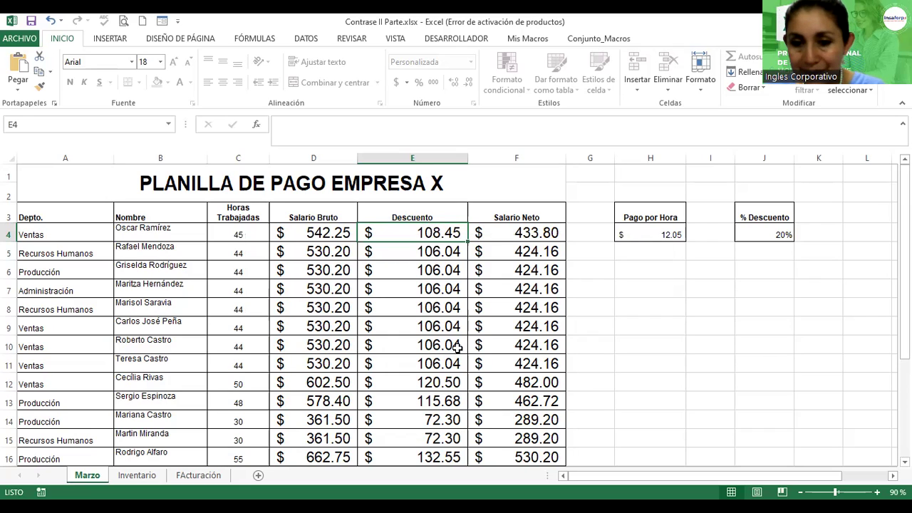
left_click(461, 350)
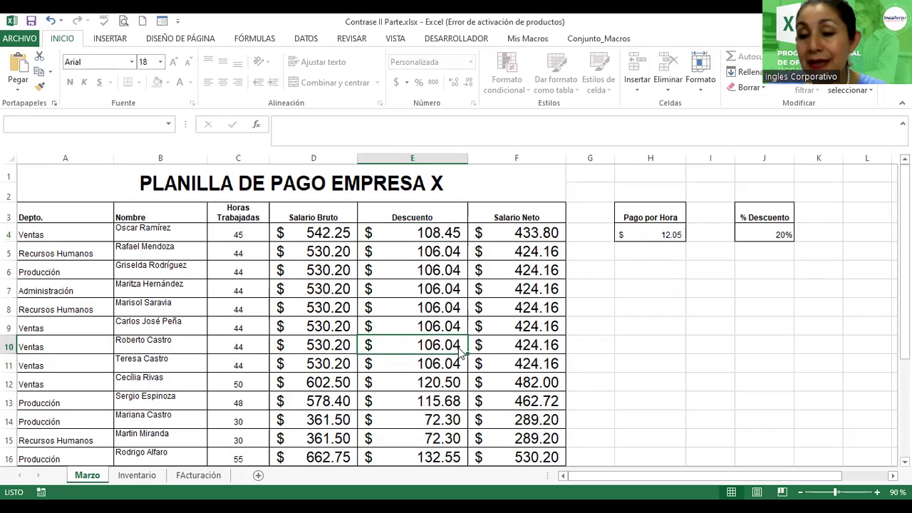
double_click(462, 349)
left_click(450, 300)
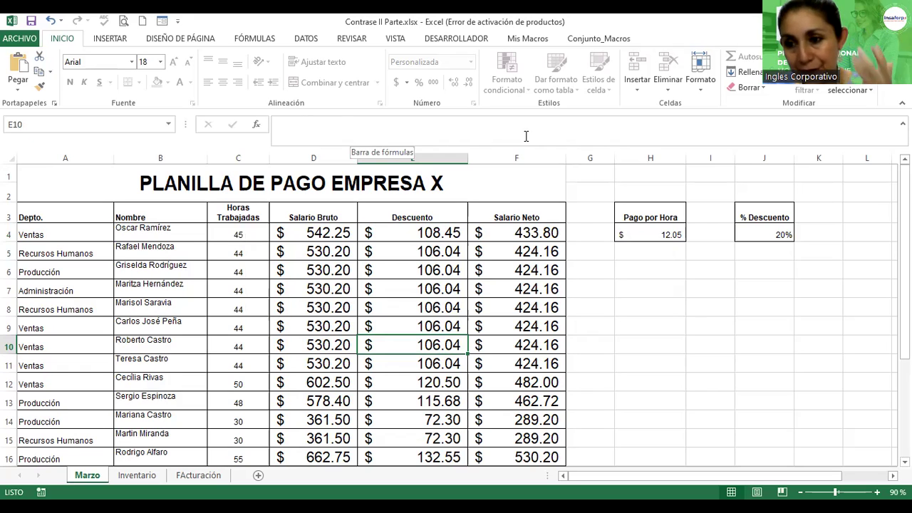
Inspect cells E11, E12, D10, D11, D13, D15, C9, C6 and C4 for hidden formulas.
left_click(432, 365)
left_click(436, 383)
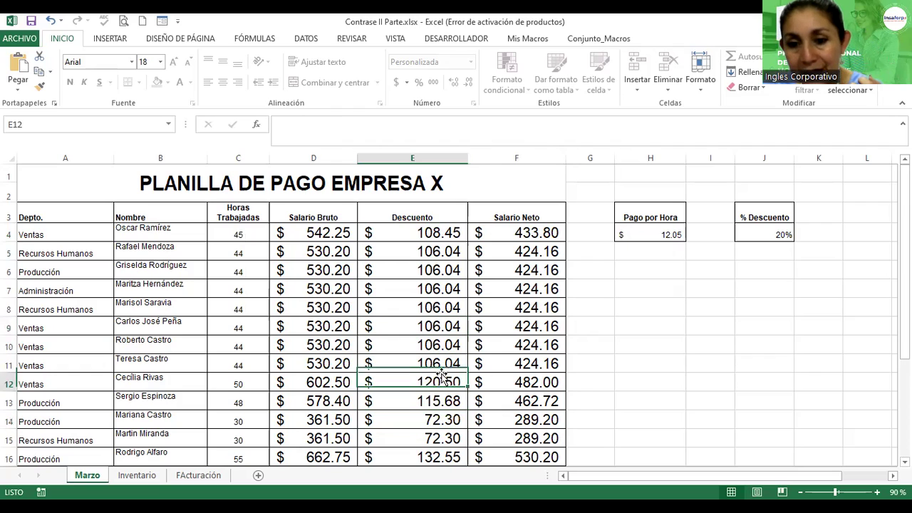
left_click(327, 345)
left_click(327, 367)
left_click(334, 401)
left_click(336, 438)
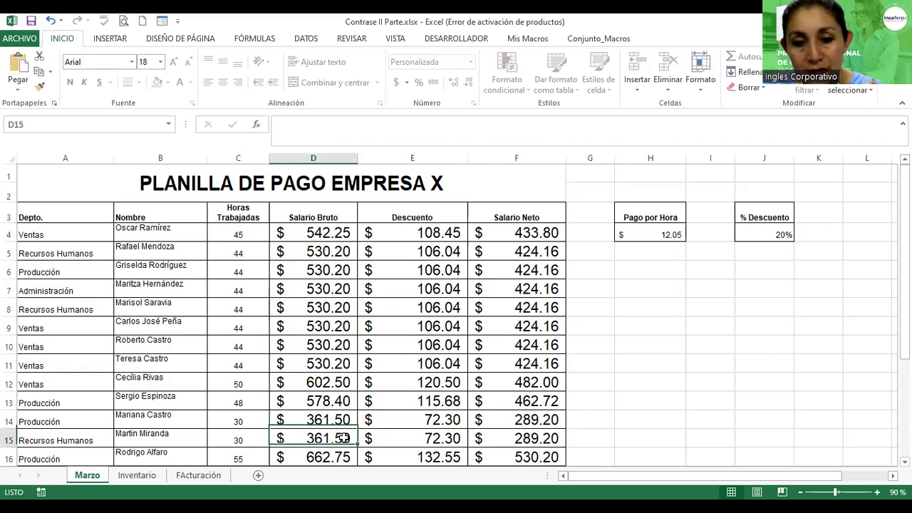
left_click(245, 325)
left_click(248, 270)
left_click(248, 234)
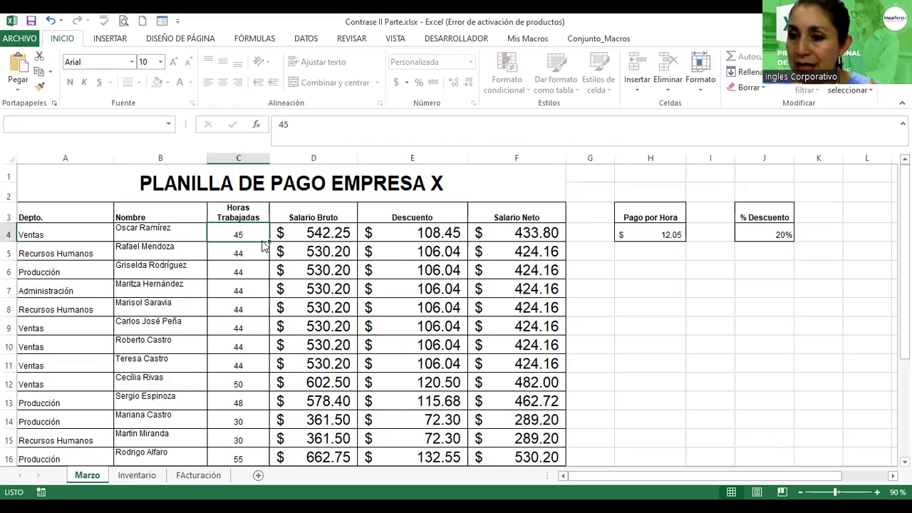
Attempt changes to C4 and range A4:E13, dismissing each warning, then clear the selection.
left_click_drag(262, 245, 263, 246)
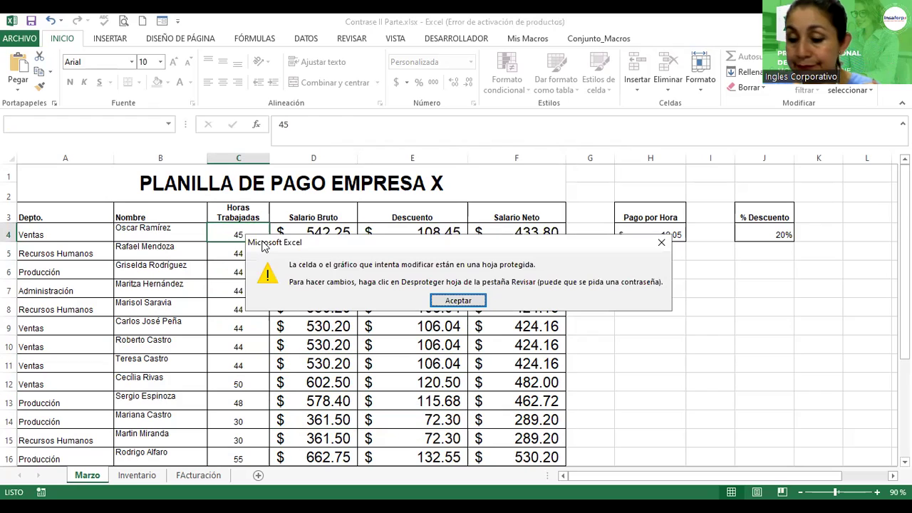
key("Return")
left_click_drag(28, 235, 375, 392)
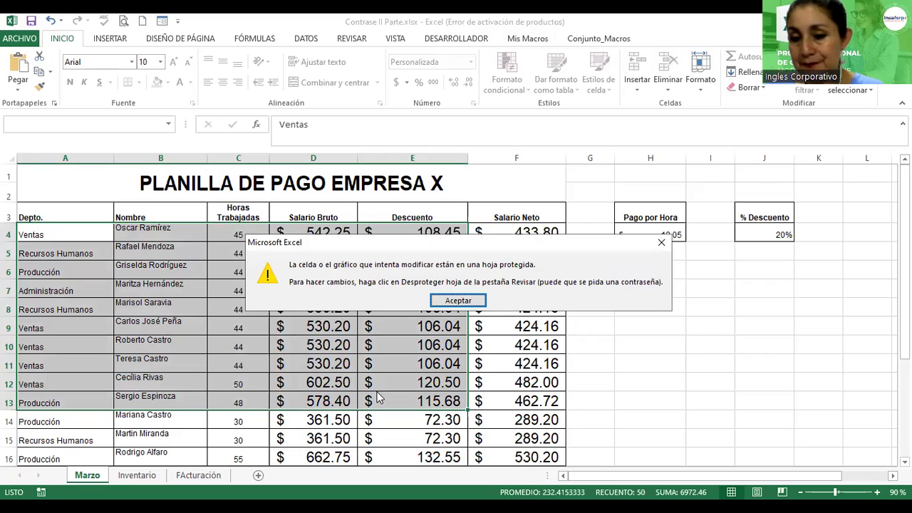
key("Return")
left_click(661, 265)
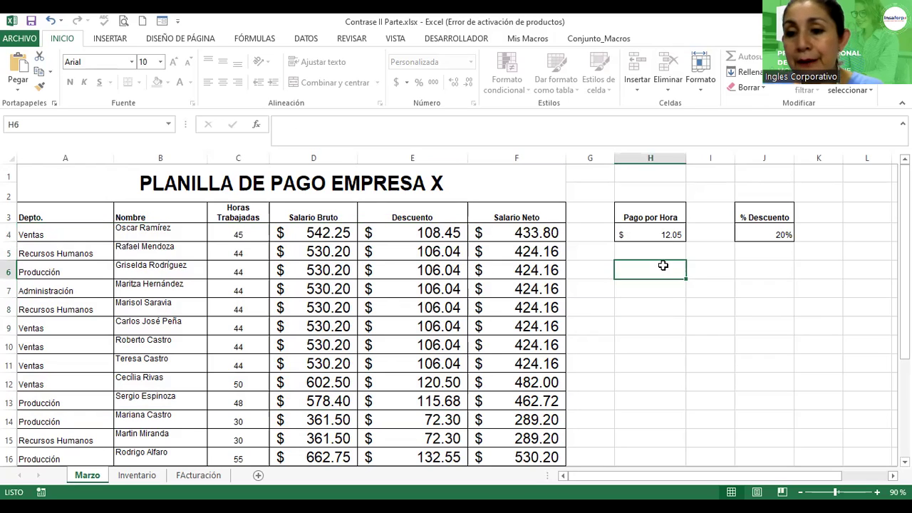
left_click(596, 155)
right_click(596, 156)
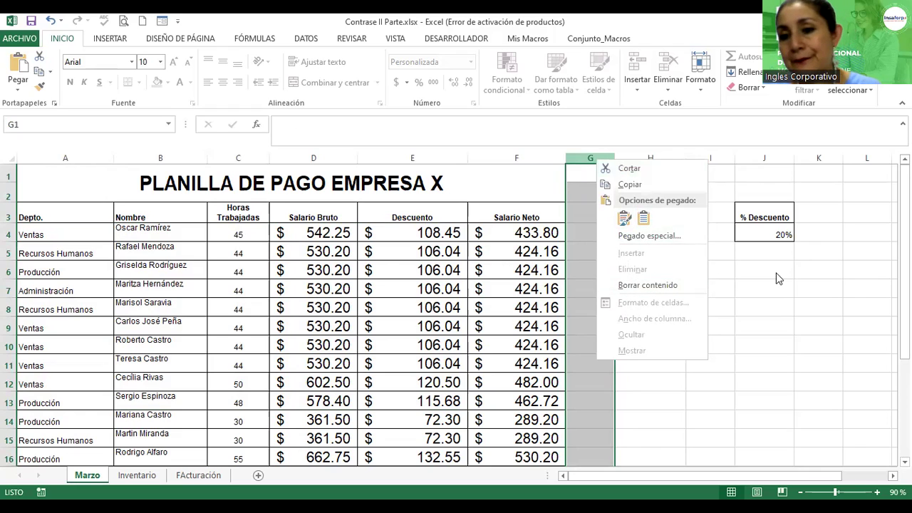
left_click(624, 218)
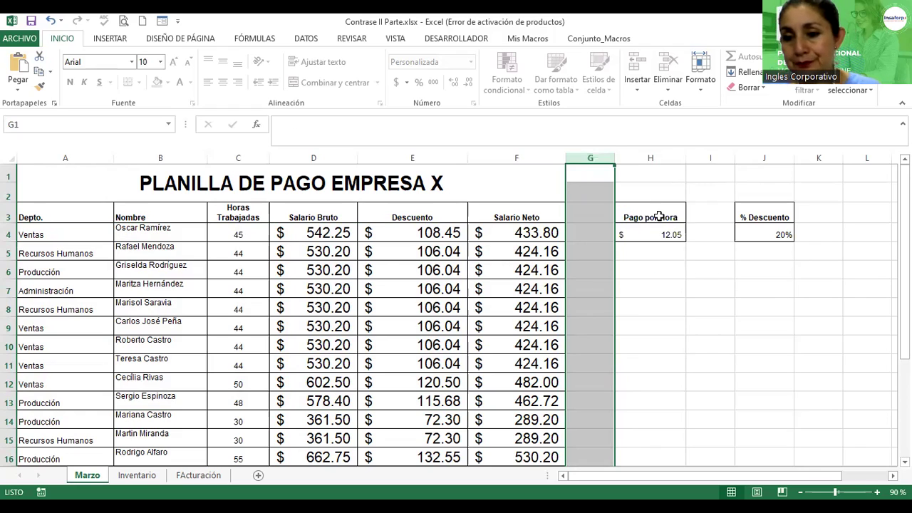
left_click_drag(652, 217, 652, 246)
right_click(651, 221)
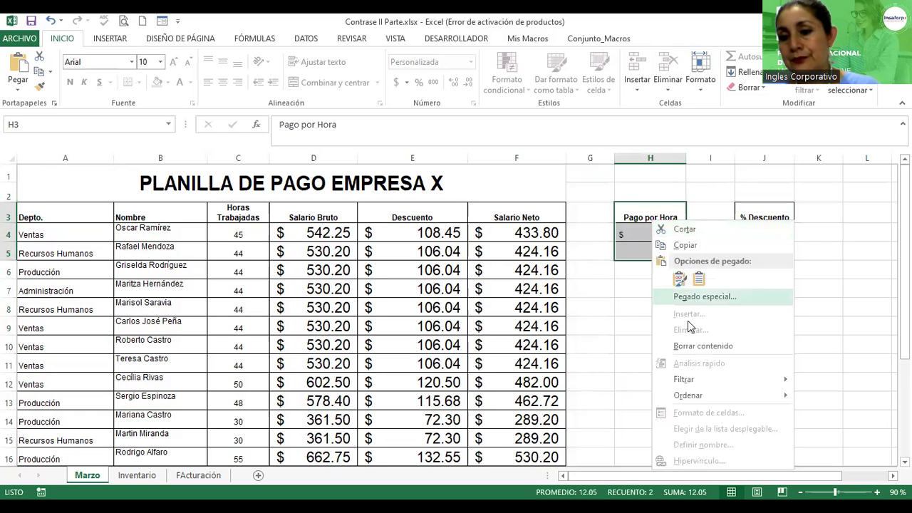
left_click(691, 346)
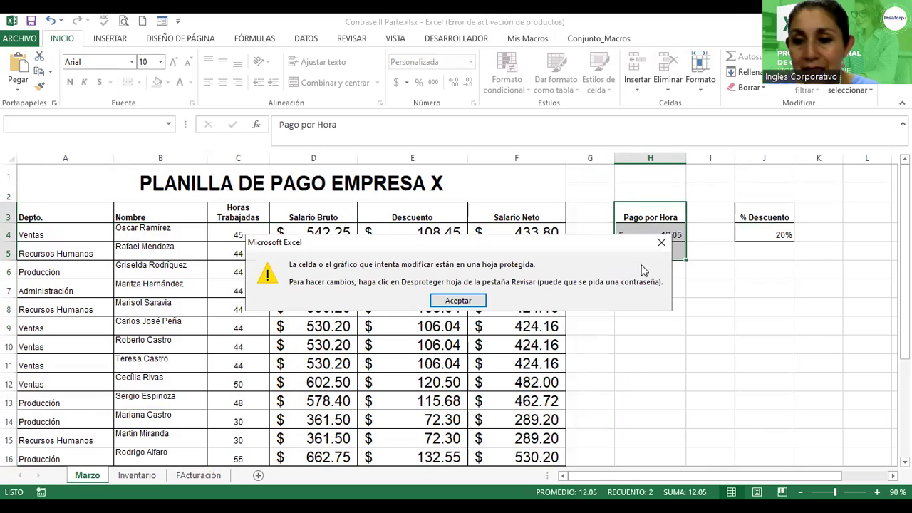
left_click(443, 303)
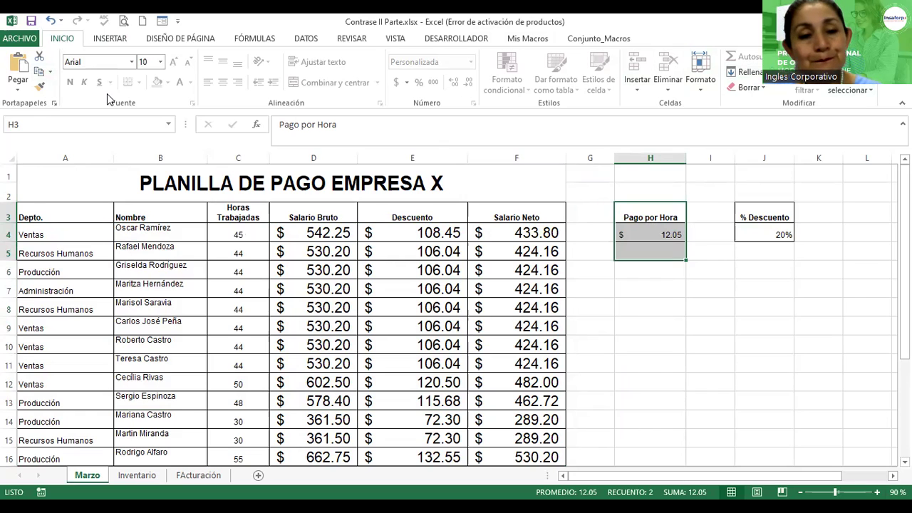
Choose Eliminar hoja from the Eliminar options to delete the Marzo sheet.
left_click(667, 90)
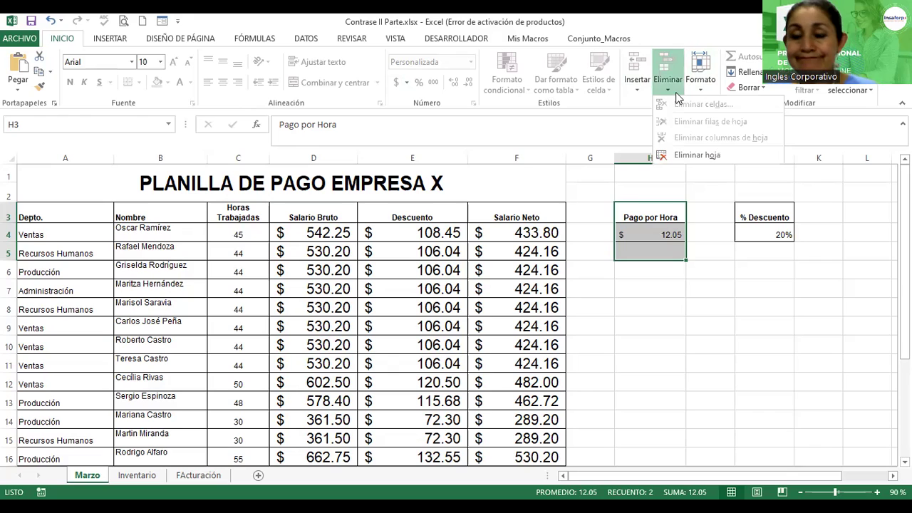
left_click(693, 155)
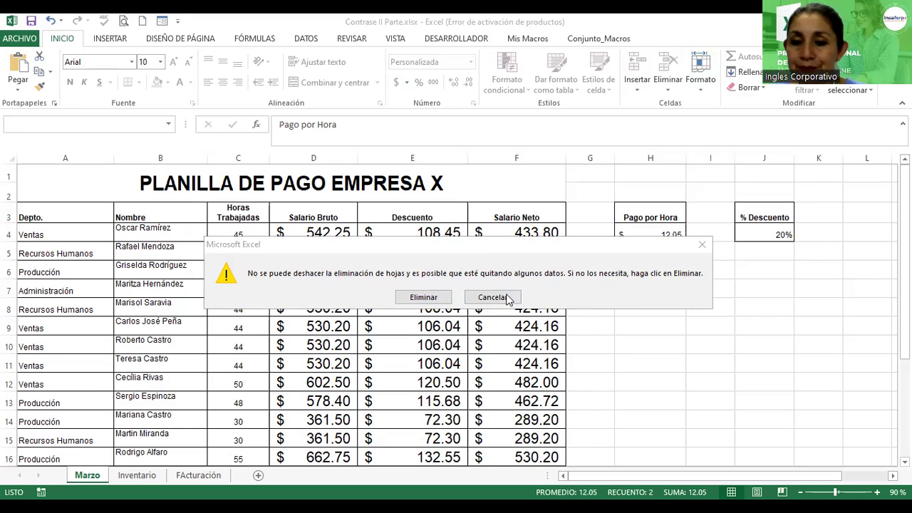
Cancel deleting Marzo, return to that sheet, and choose Formato > Desproteger hoja.
key("Escape")
left_click(139, 476)
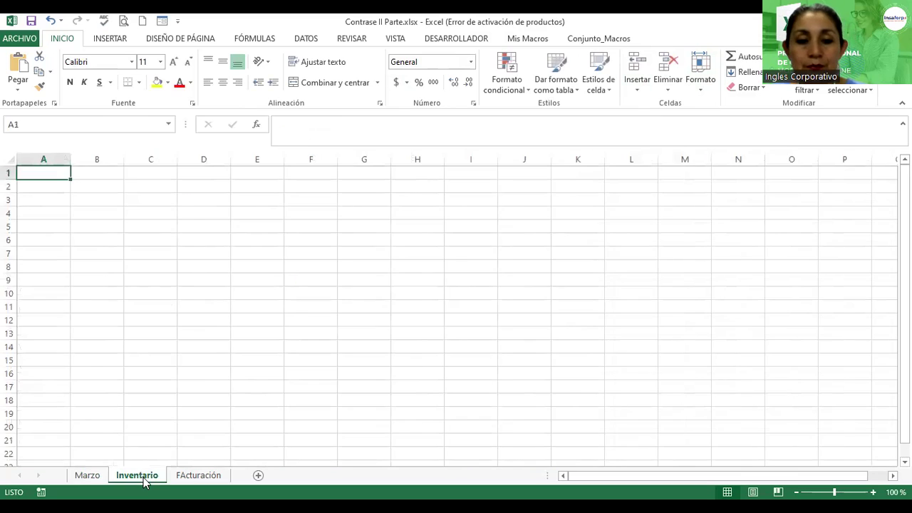
left_click(87, 476)
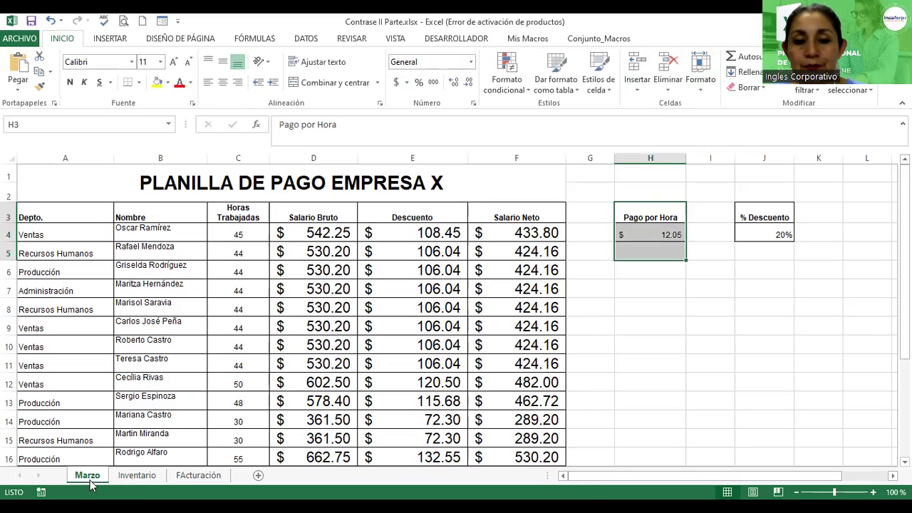
left_click(700, 89)
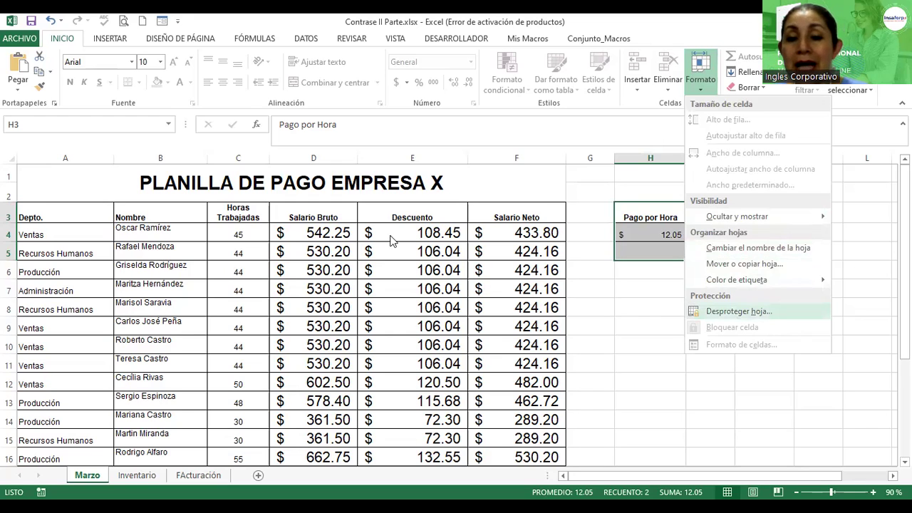
left_click(736, 318)
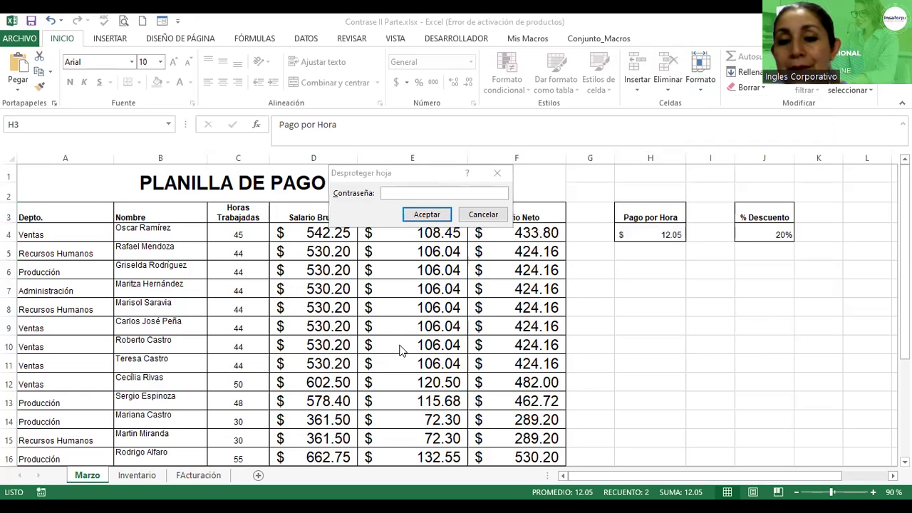
Cancel the unprotect prompt, then try editing the A1 title and dismiss the warning.
left_click(497, 172)
left_click(329, 186)
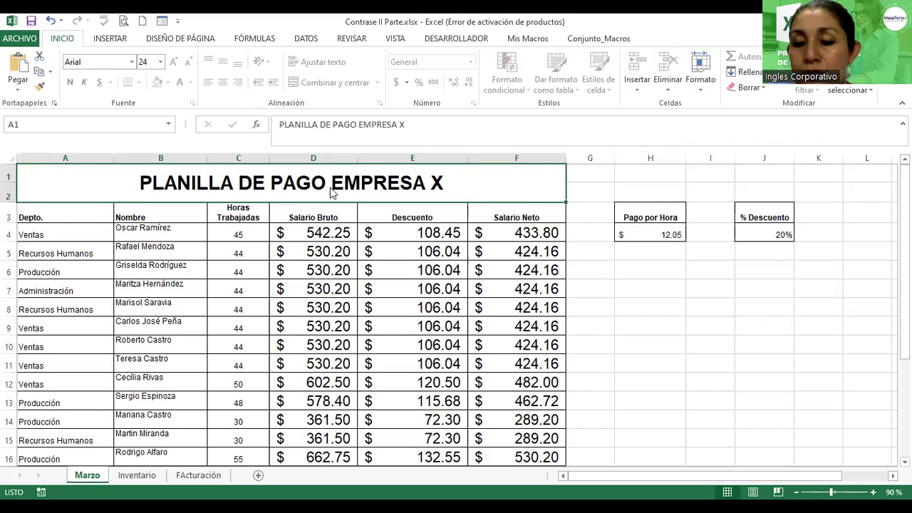
double_click(330, 193)
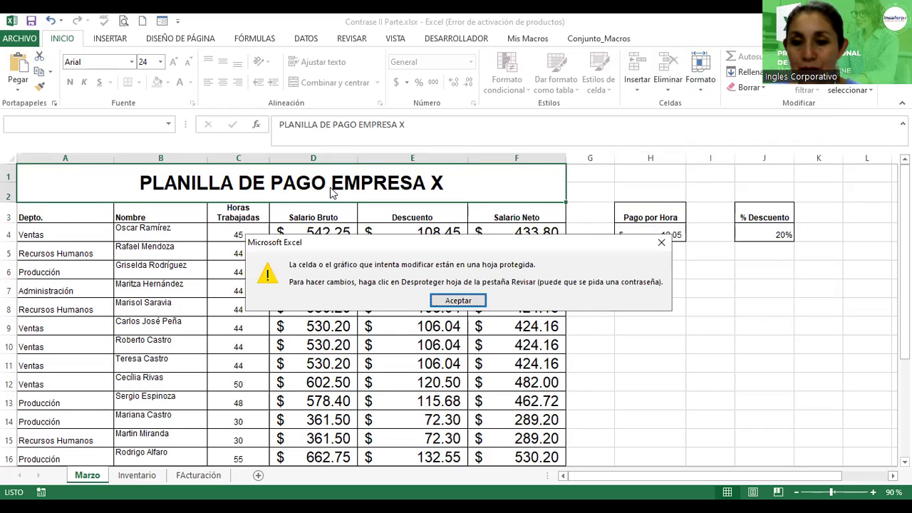
key("Return")
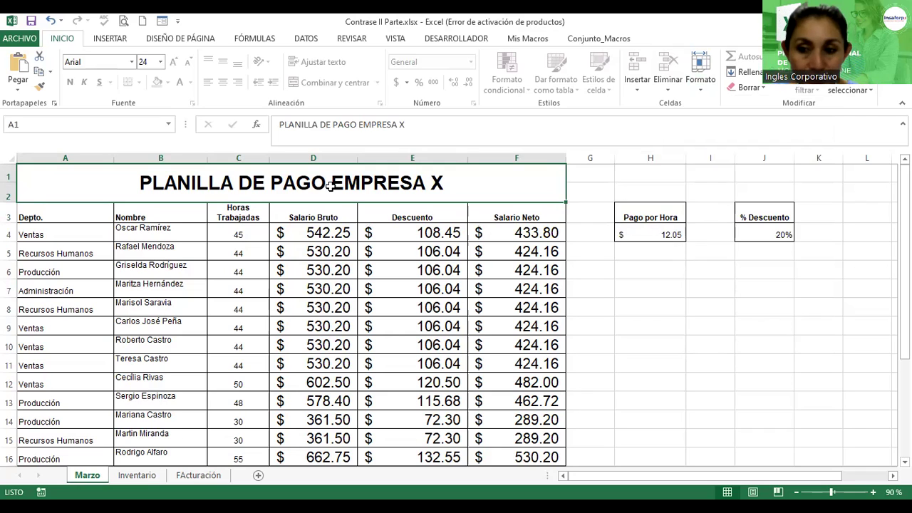
Select cells D5, E5, F4, H4, F7, E6, C5, range C4:C8, then C4 alone.
left_click(351, 247)
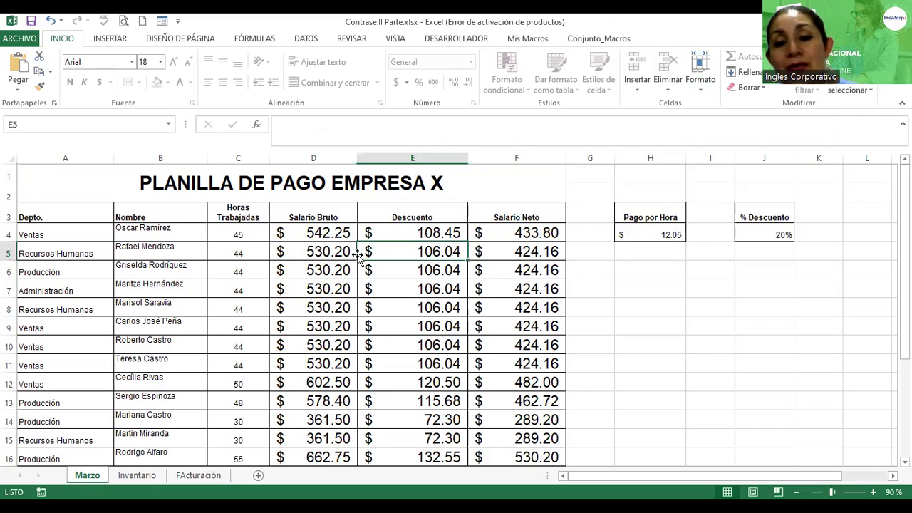
left_click(448, 251)
left_click(517, 232)
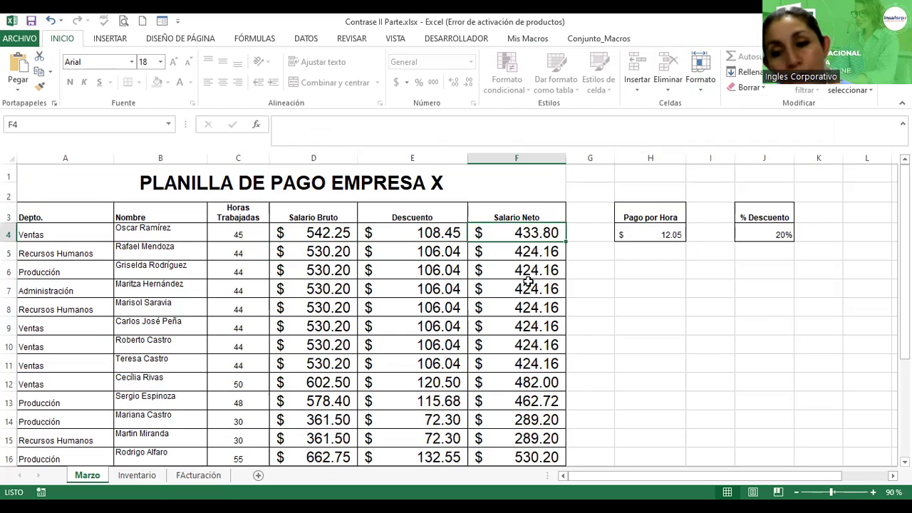
left_click(621, 226)
left_click(533, 289)
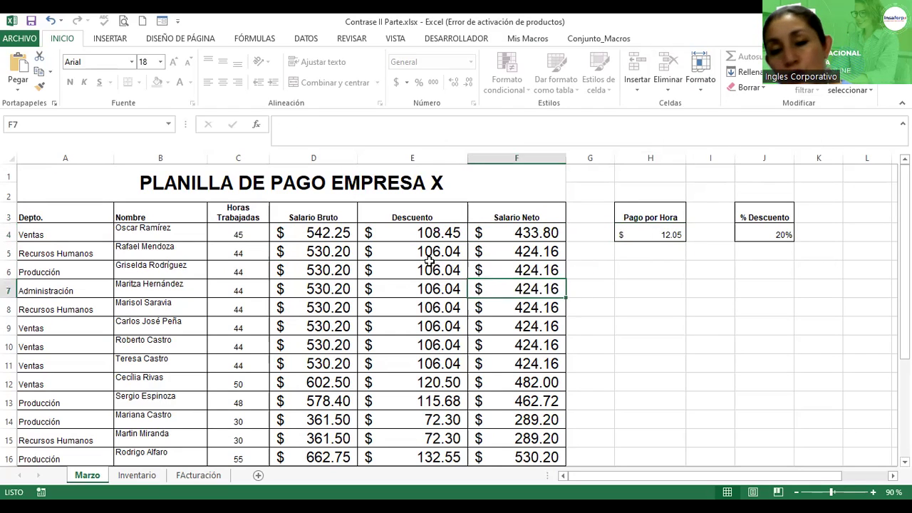
left_click(416, 268)
left_click(227, 247)
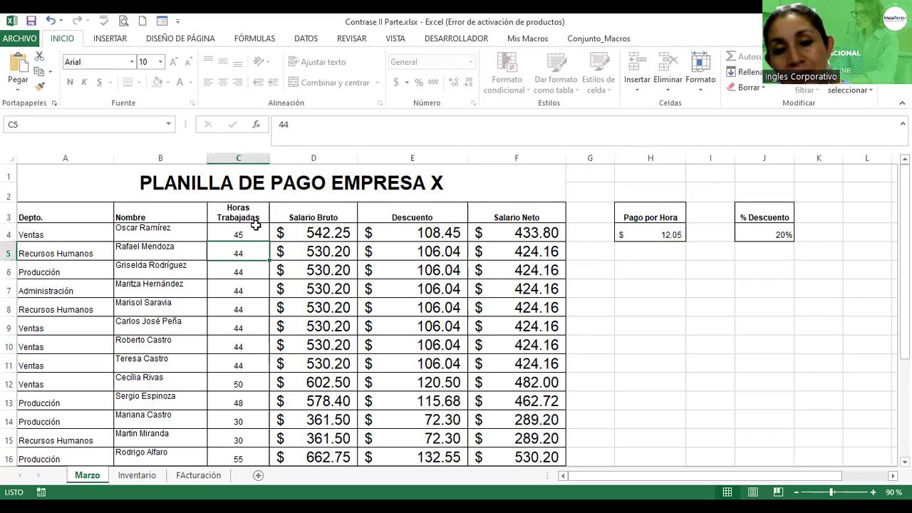
left_click_drag(237, 231, 237, 307)
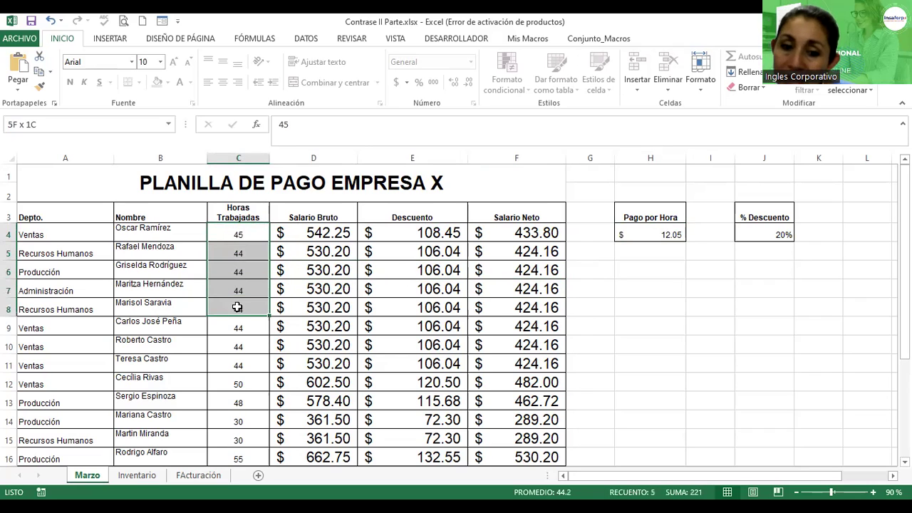
left_click(249, 257)
left_click(251, 234)
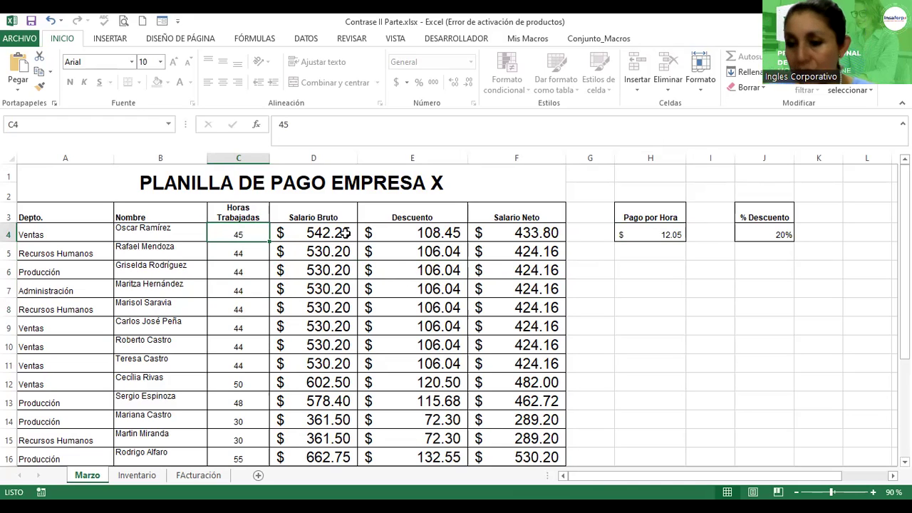
Give the Marzo sheet tab a dark colour.
right_click(76, 482)
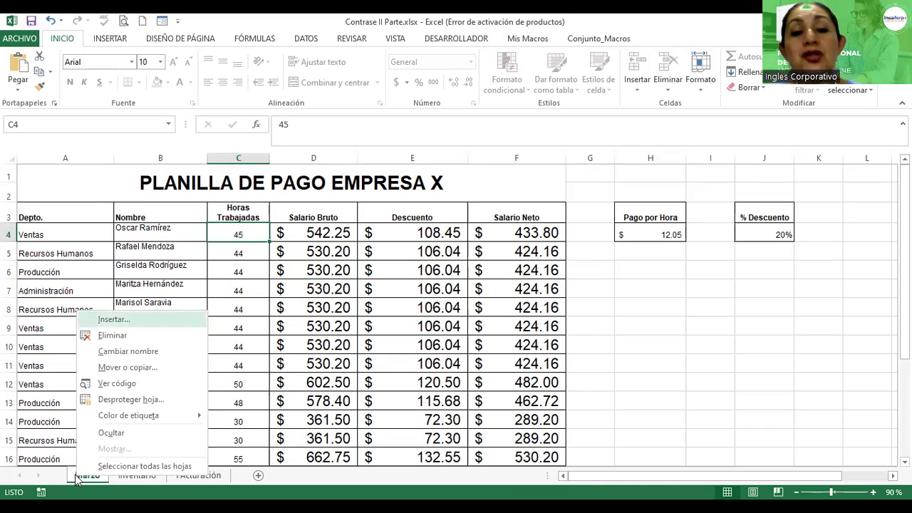
left_click(140, 416)
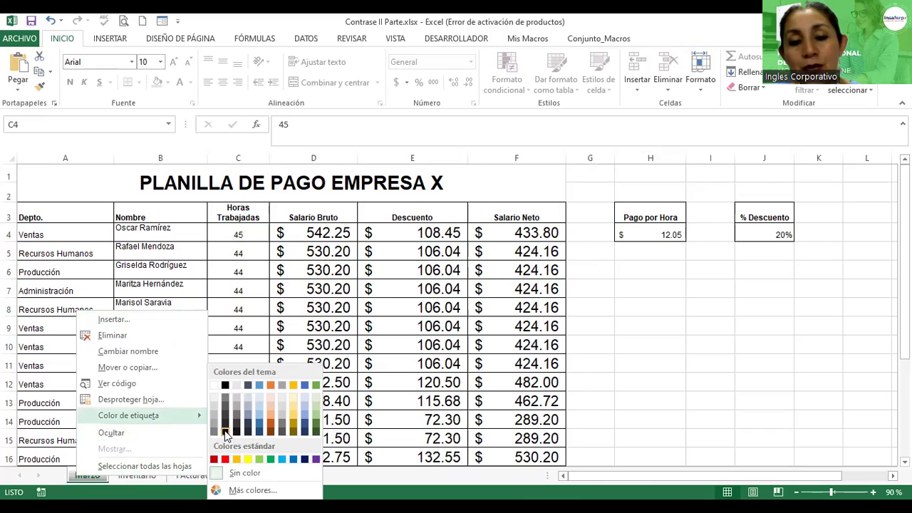
left_click(225, 431)
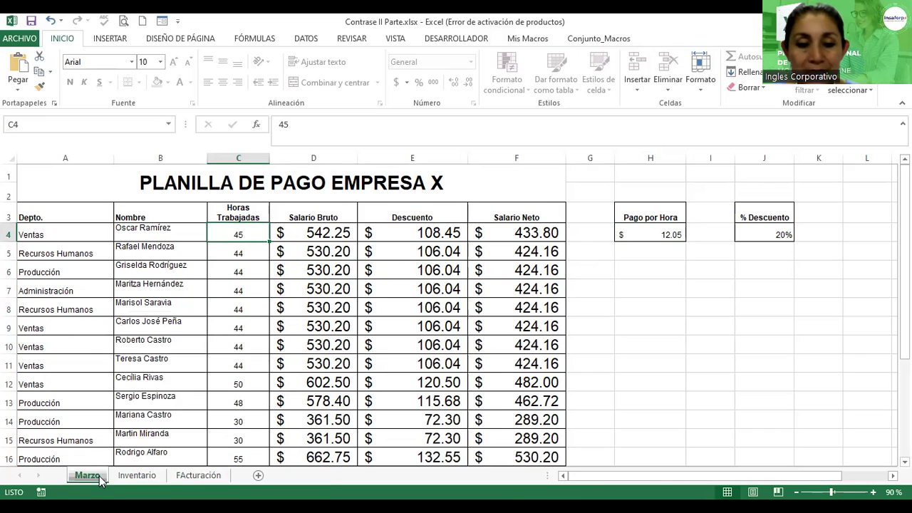
Drag the Marzo sheet to the end, after FActuración, after cancelling Mover o copiar.
right_click(100, 479)
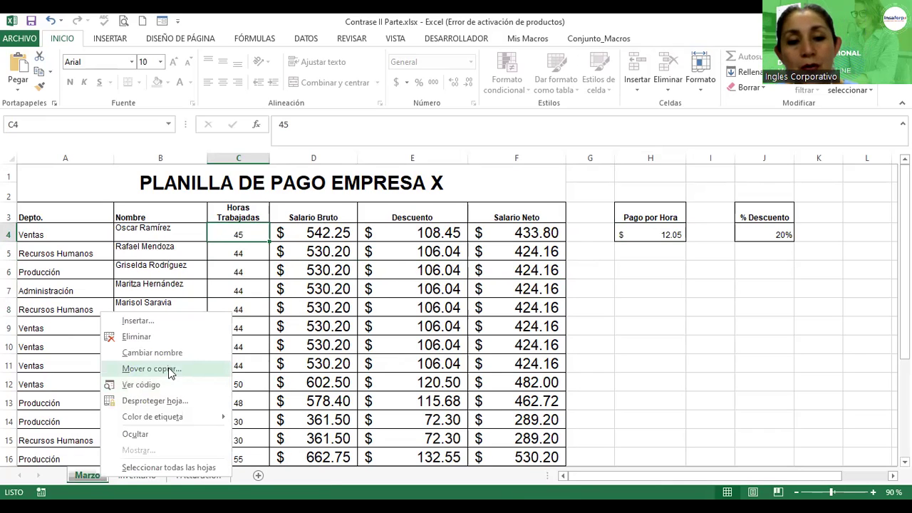
left_click(171, 369)
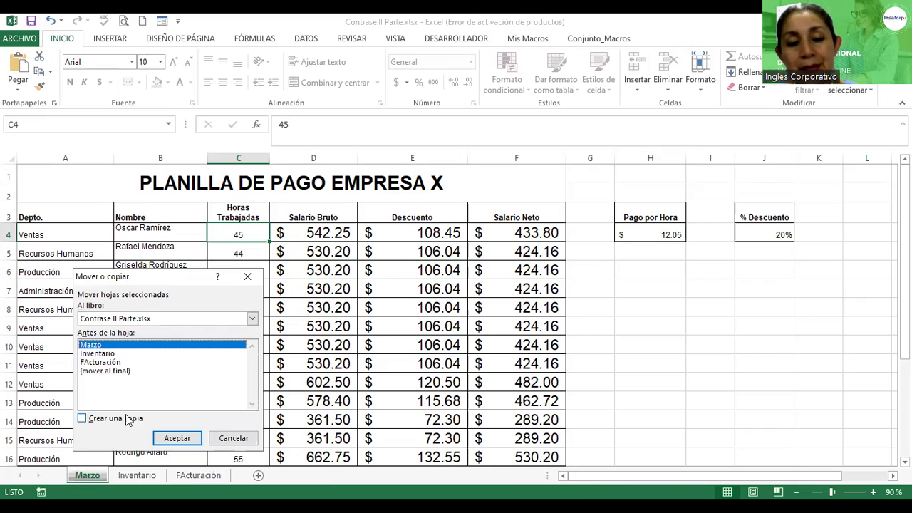
left_click(233, 439)
left_click_drag(157, 479, 235, 478)
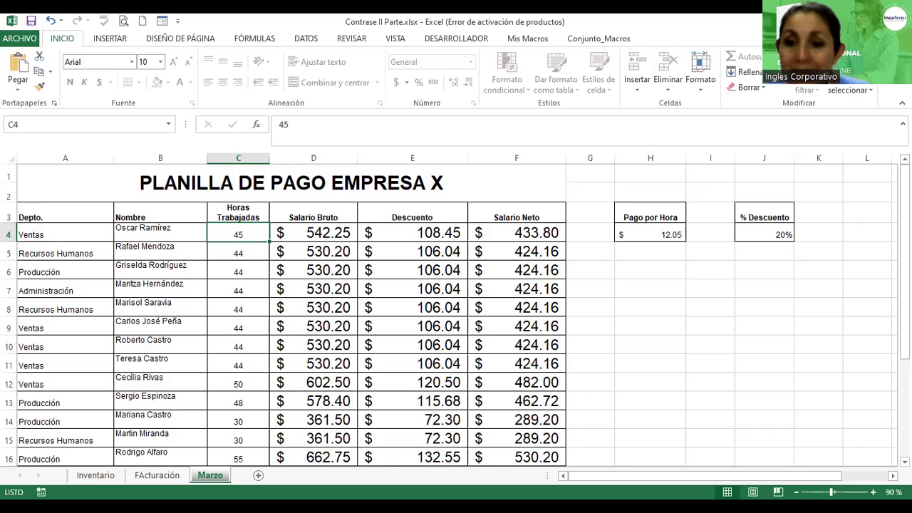
Look over the VISTA and REVISAR ribbons, then add blank sheets Hoja5 and Hoja6 after Marzo.
left_click(457, 247)
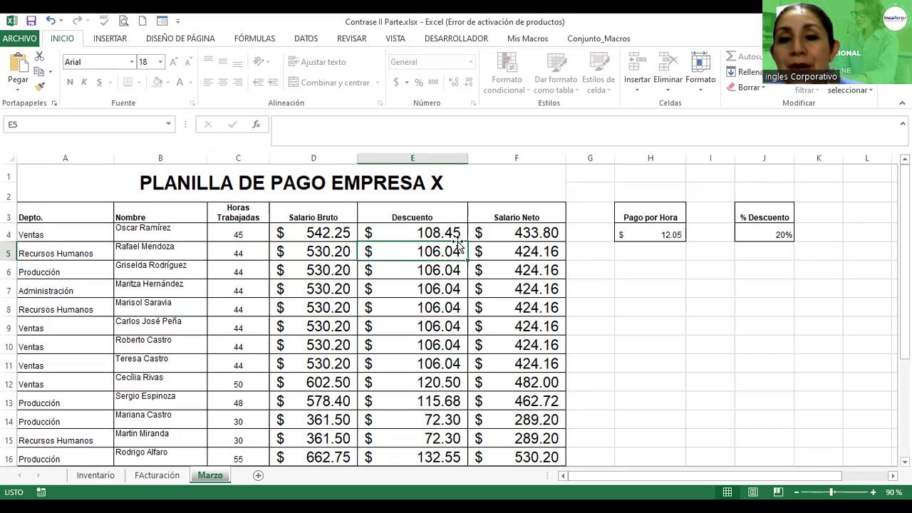
left_click(397, 41)
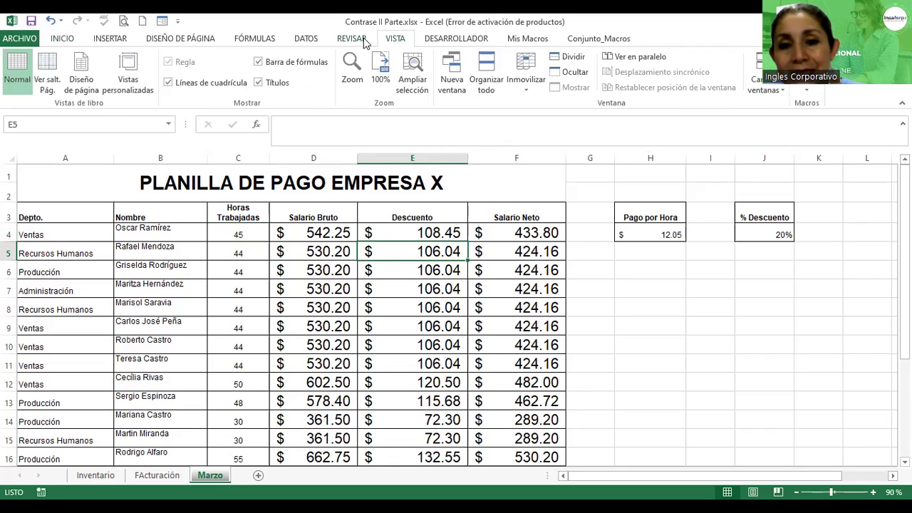
left_click(363, 41)
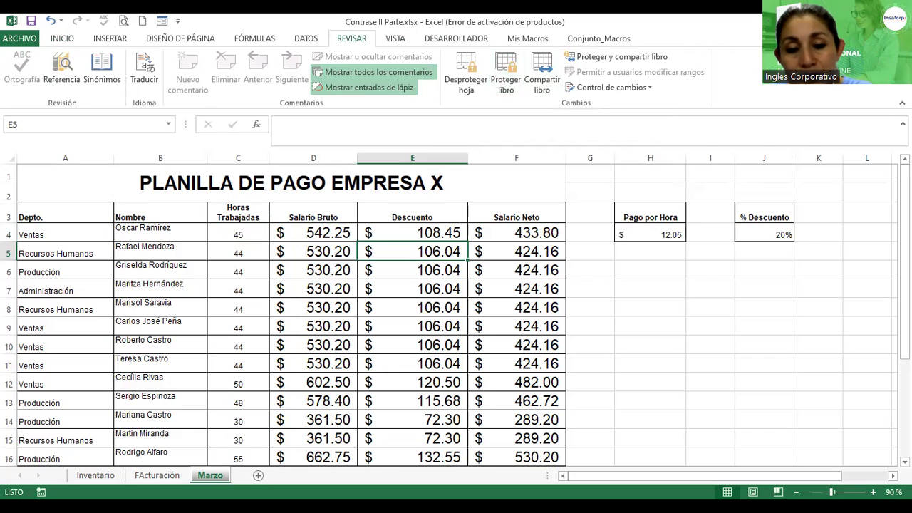
left_click(257, 476)
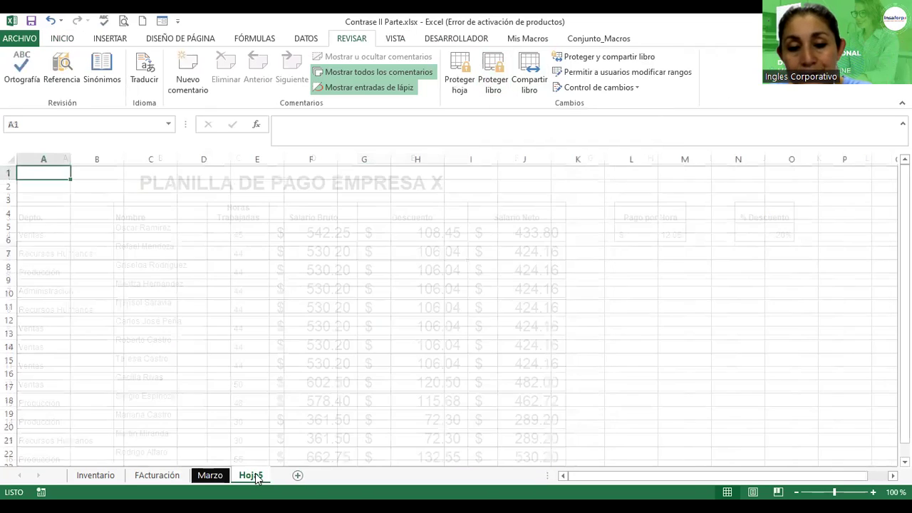
left_click(309, 477)
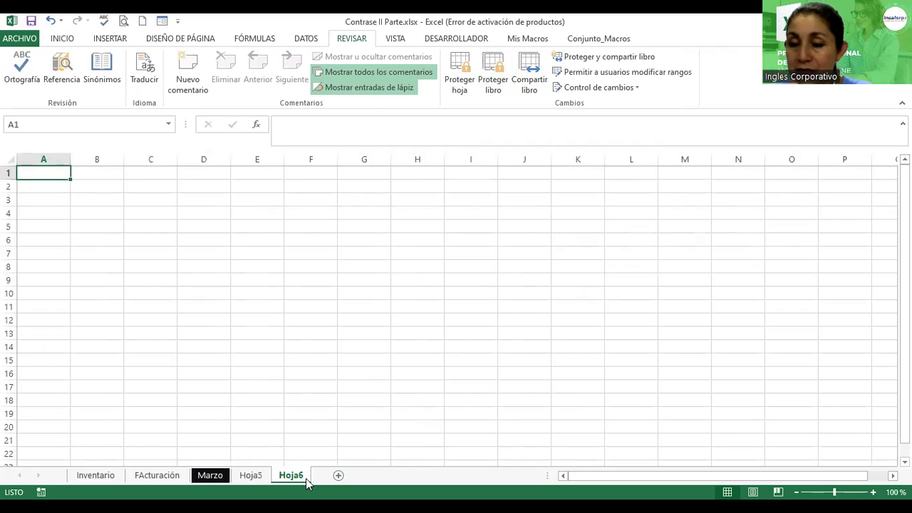
Protect the workbook structure with a password, re-entering it in Confirmar contraseña.
left_click(503, 67)
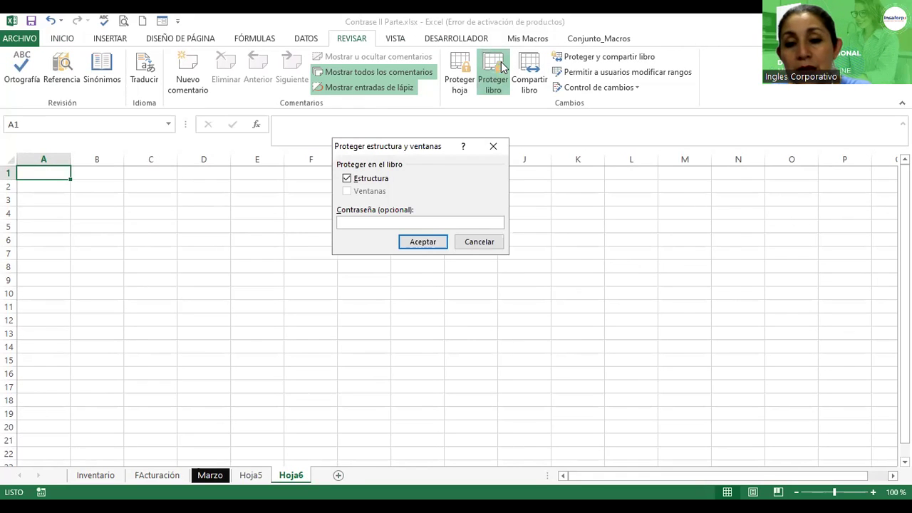
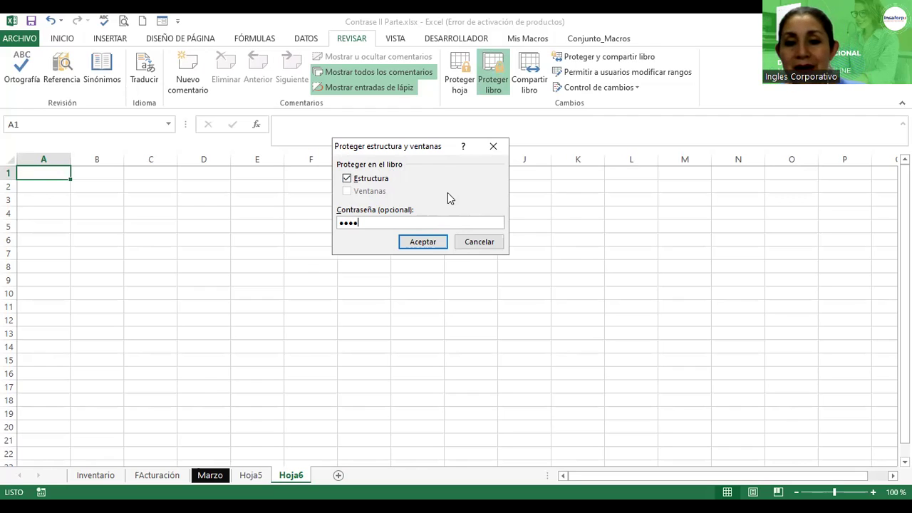
left_click(433, 242)
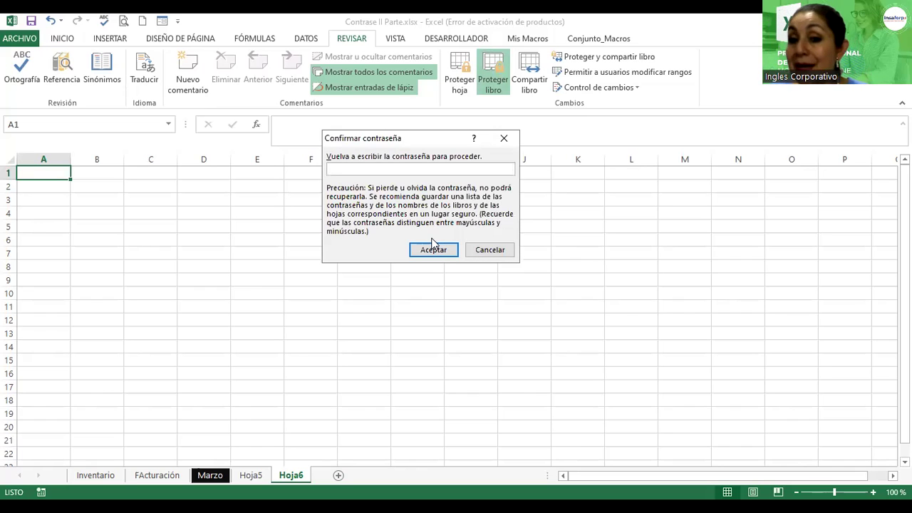
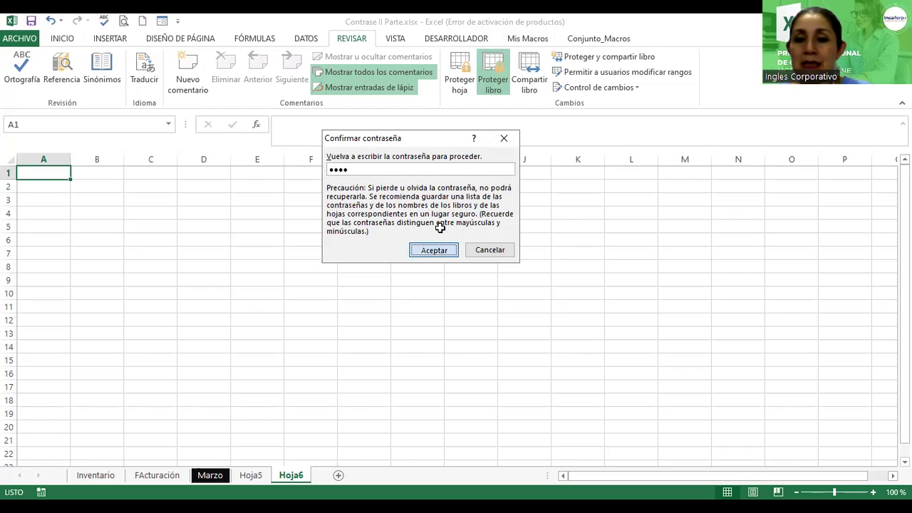
key("Return")
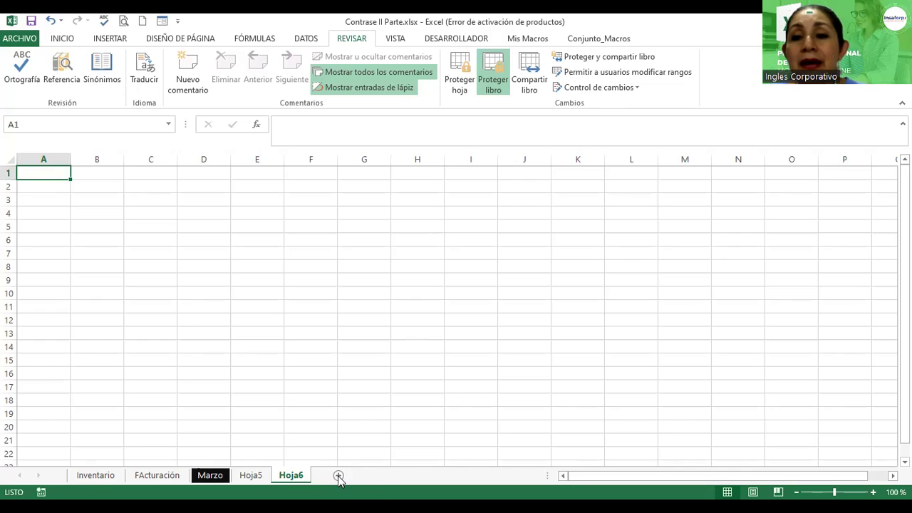
Check the Hoja6 and Hoja5 tab menus for blocked sheet options, then return to Marzo's tab menu.
right_click(298, 479)
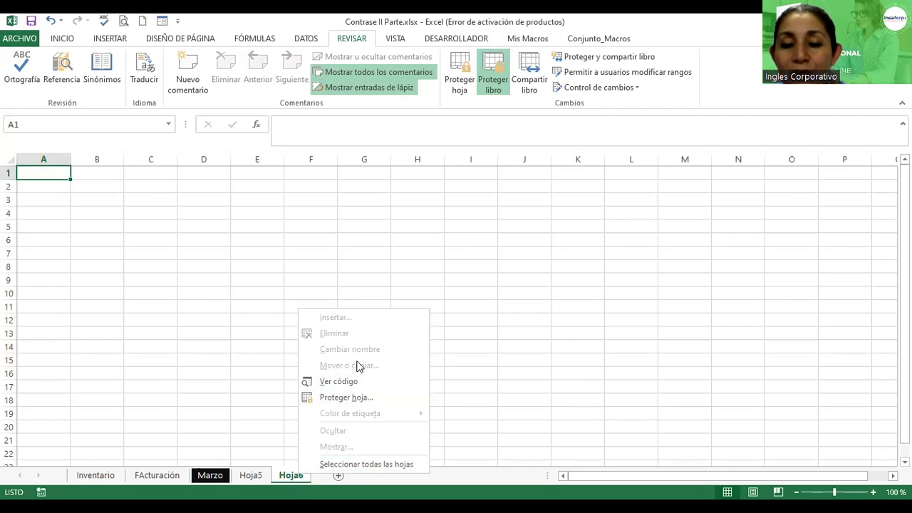
left_click(331, 465)
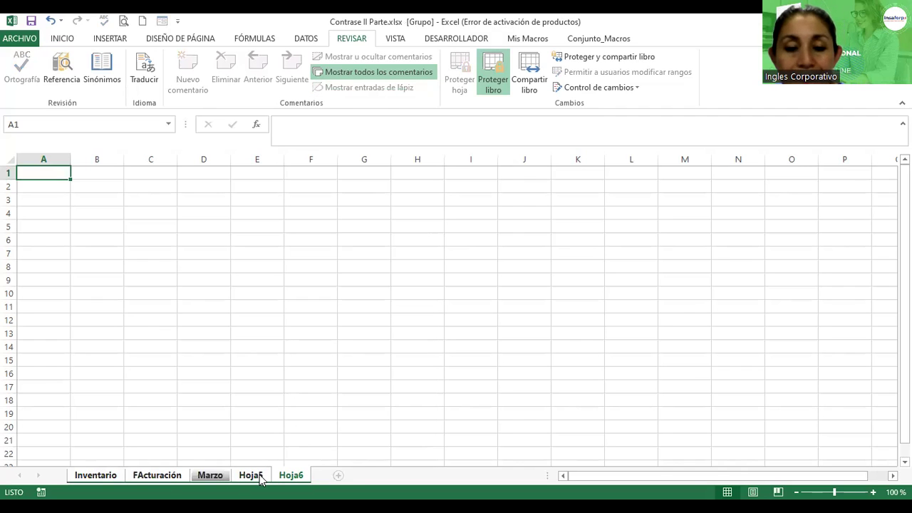
left_click(258, 476)
right_click(251, 477)
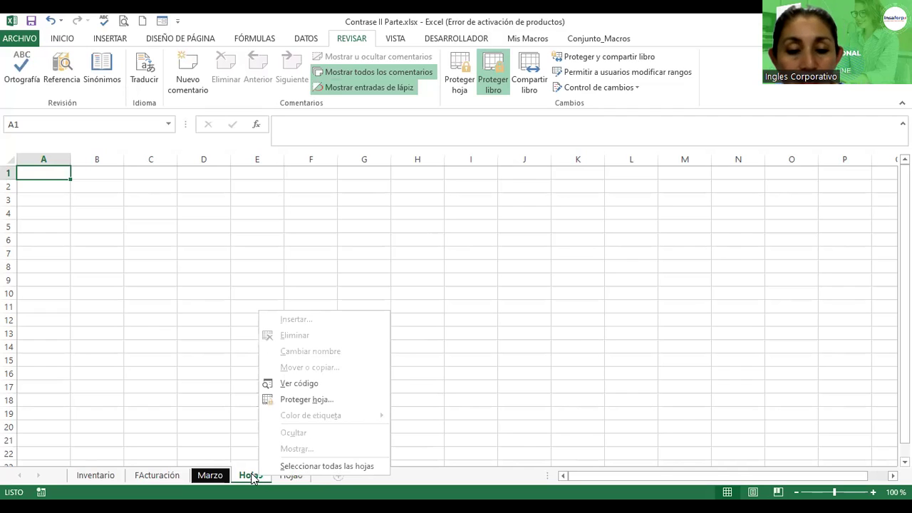
left_click(105, 475)
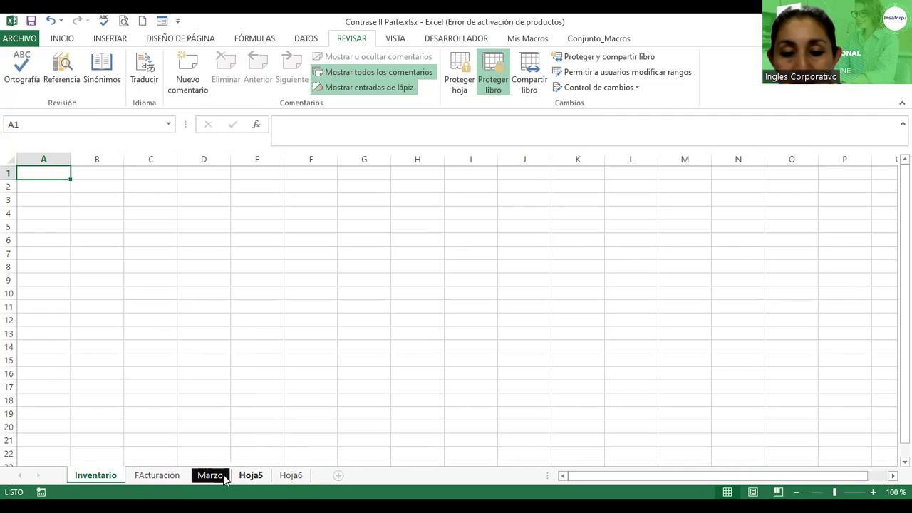
left_click(154, 476)
left_click(209, 483)
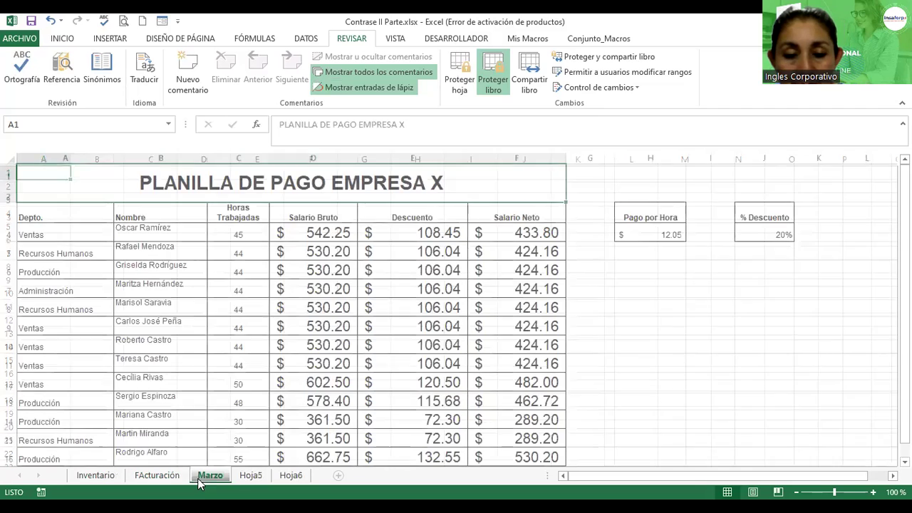
right_click(210, 477)
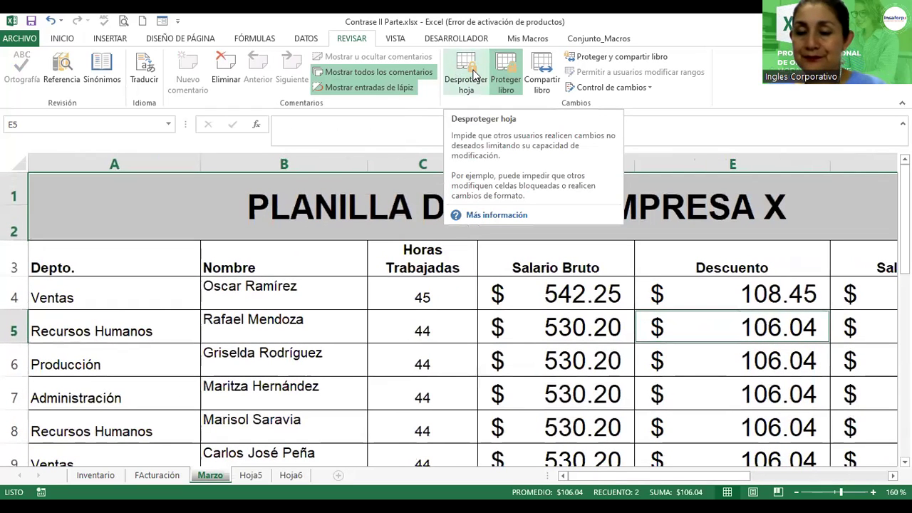
left_click(467, 294)
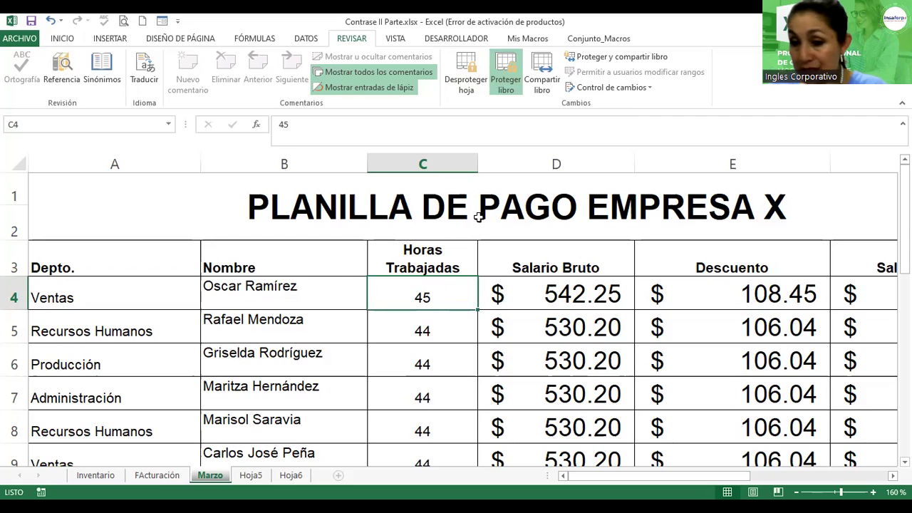
left_click(158, 476)
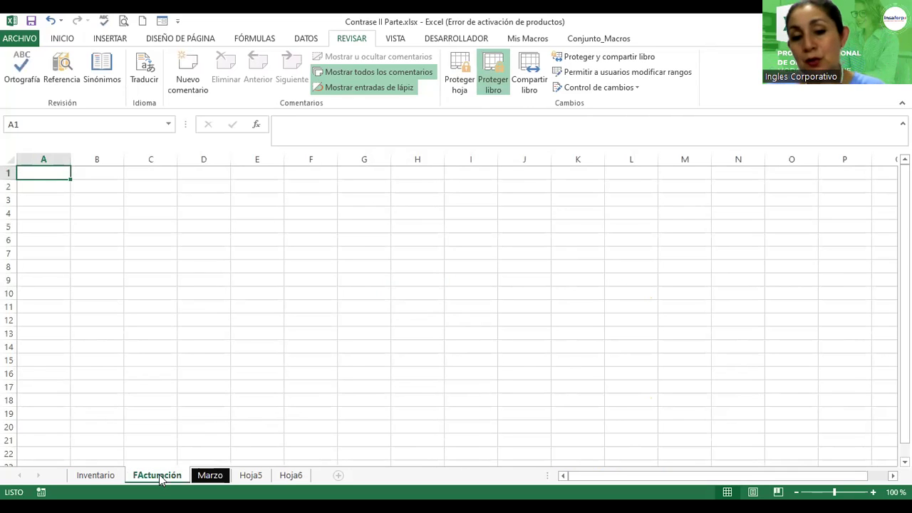
left_click(210, 476)
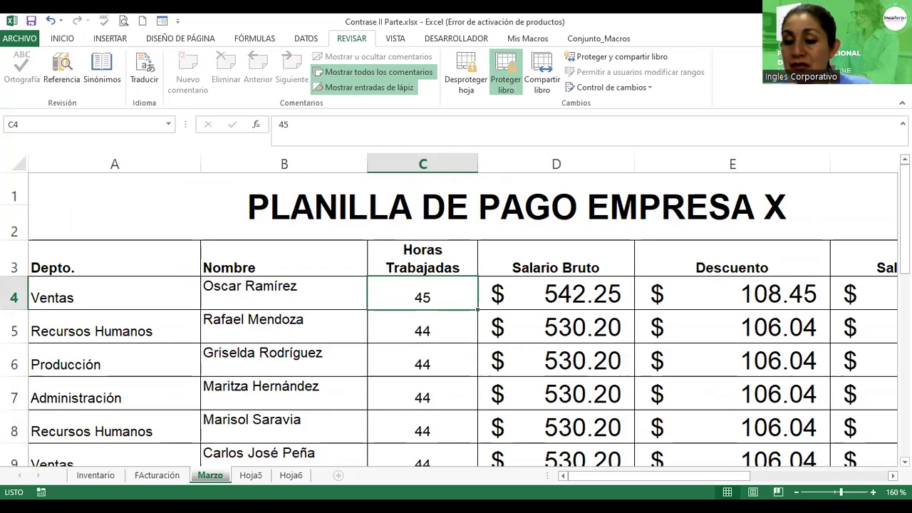
scroll(456, 310, "down", 5)
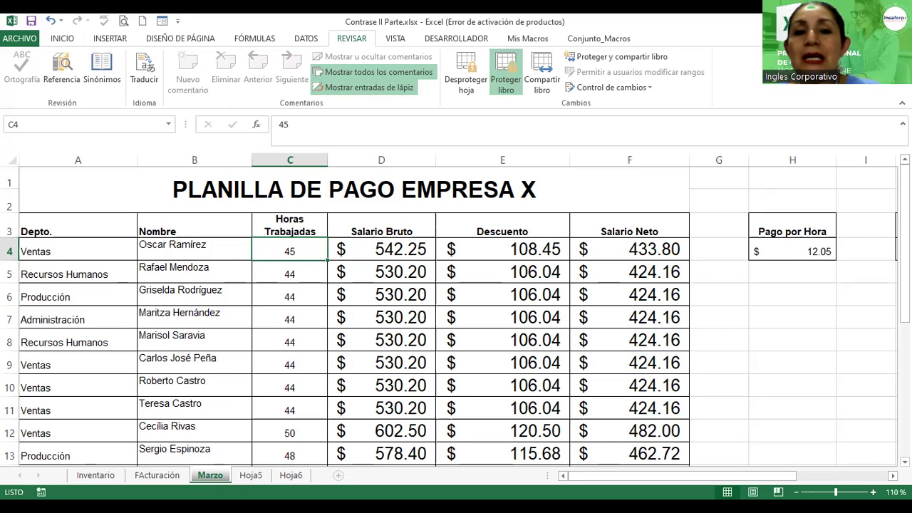
left_click(20, 38)
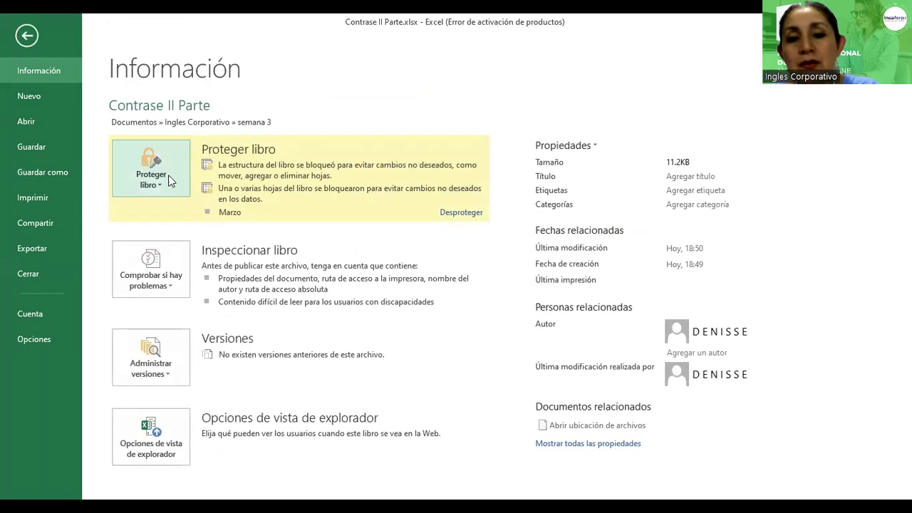
left_click(165, 187)
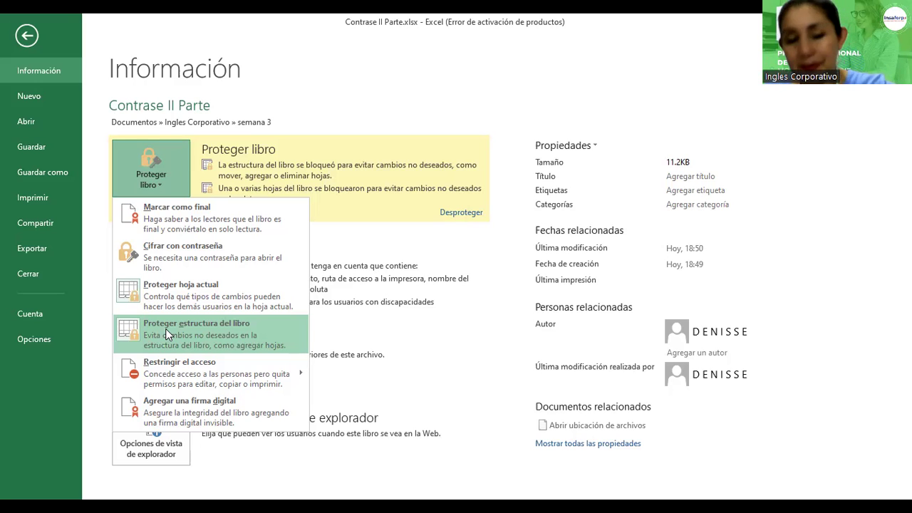
left_click(360, 117)
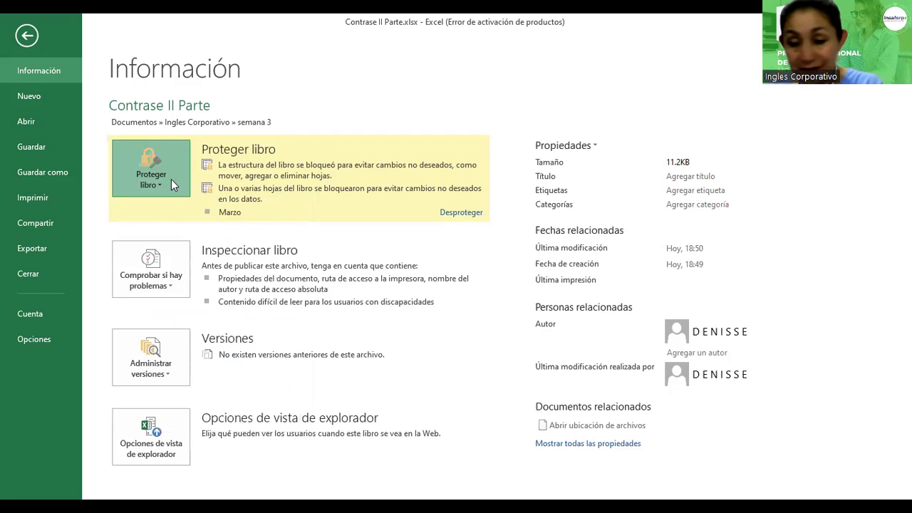
left_click(171, 184)
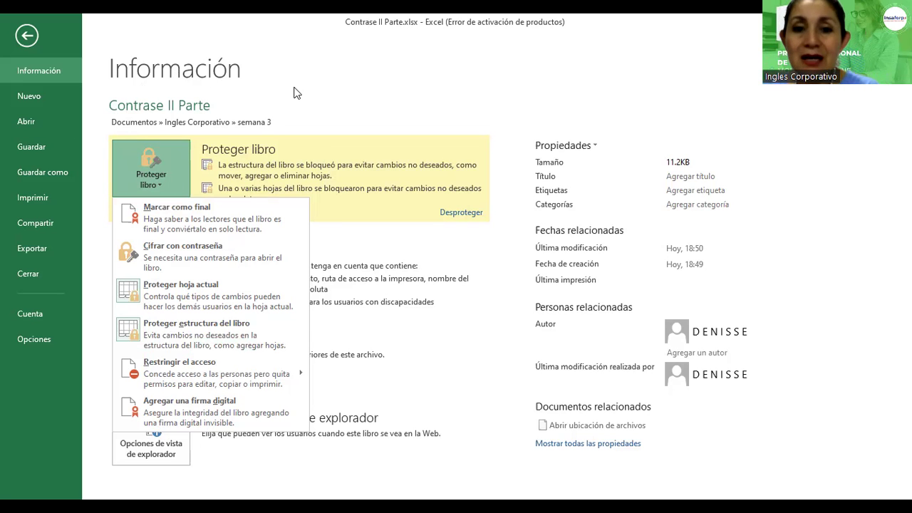
left_click(47, 42)
left_click(29, 37)
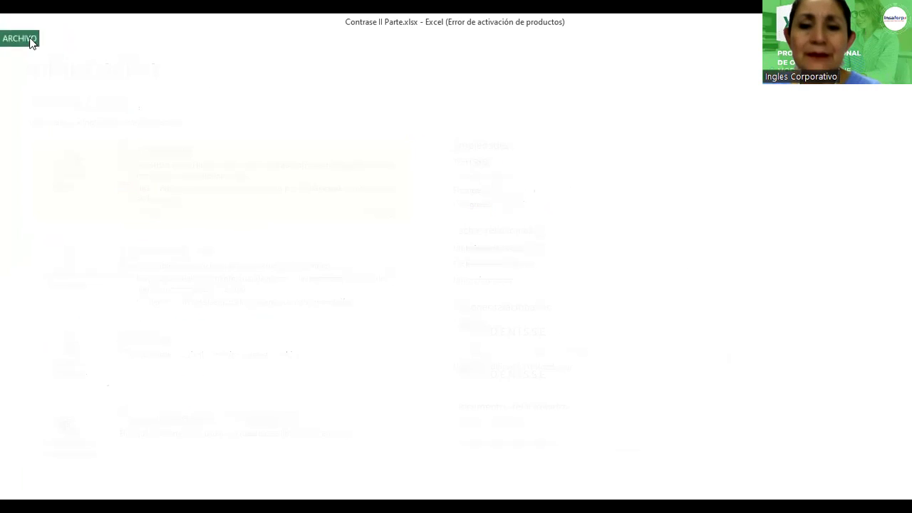
Unprotect the workbook structure by entering its password in Desproteger libro.
left_click(367, 256)
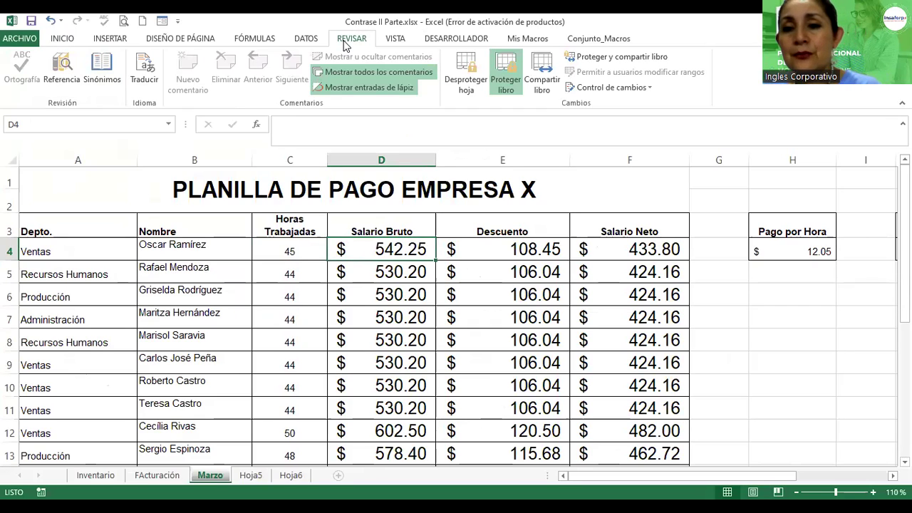
left_click(504, 67)
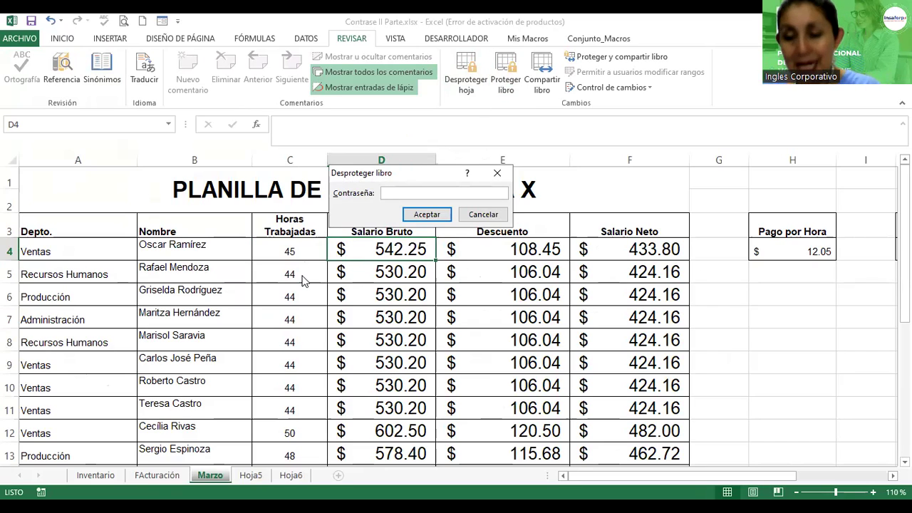
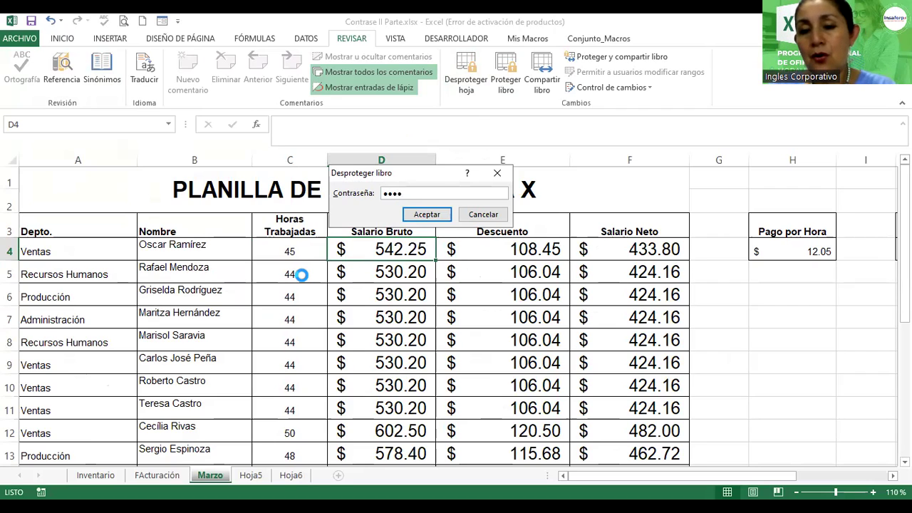
key("Return")
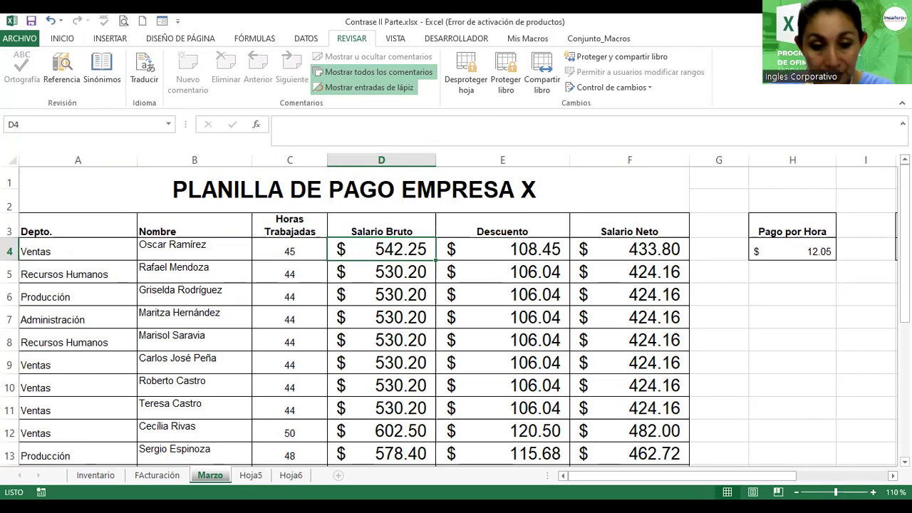
Open Mover o copiar from the Marzo tab and cancel it, keeping the sheet order.
right_click(203, 475)
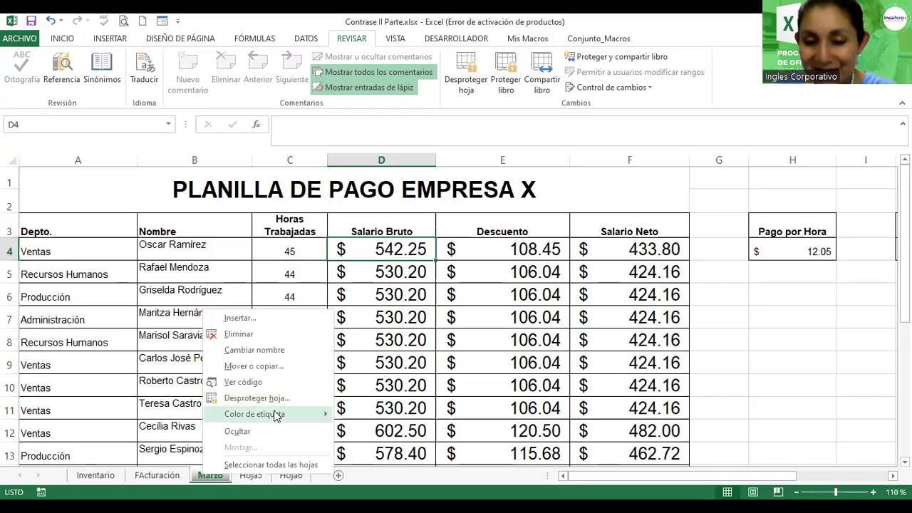
mouse_move(276, 415)
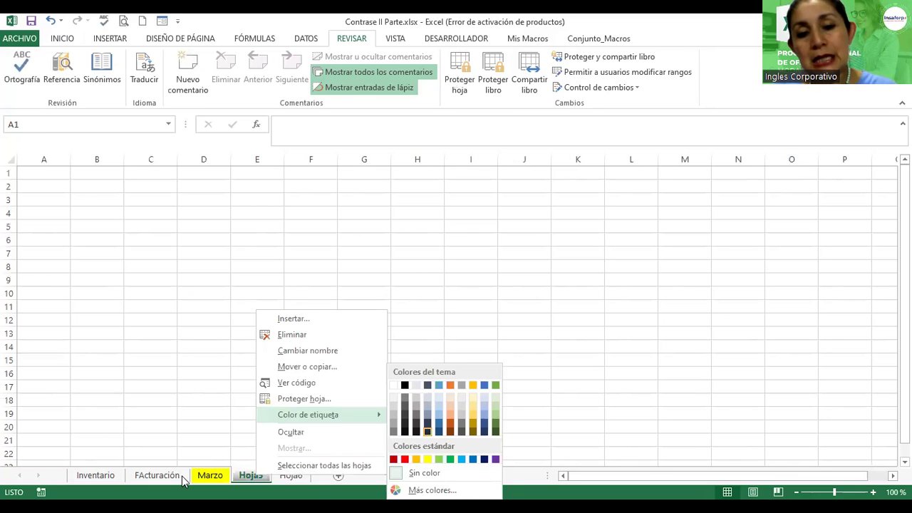
left_click(269, 366)
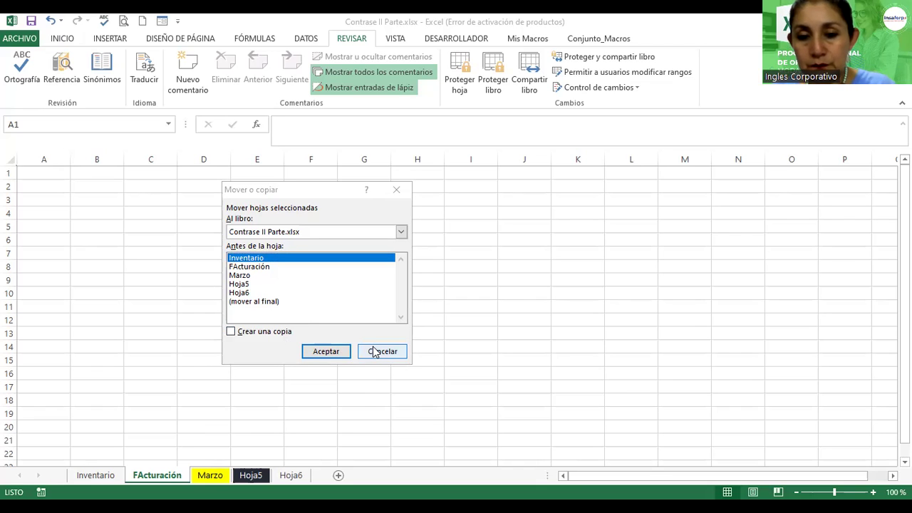
key("Escape")
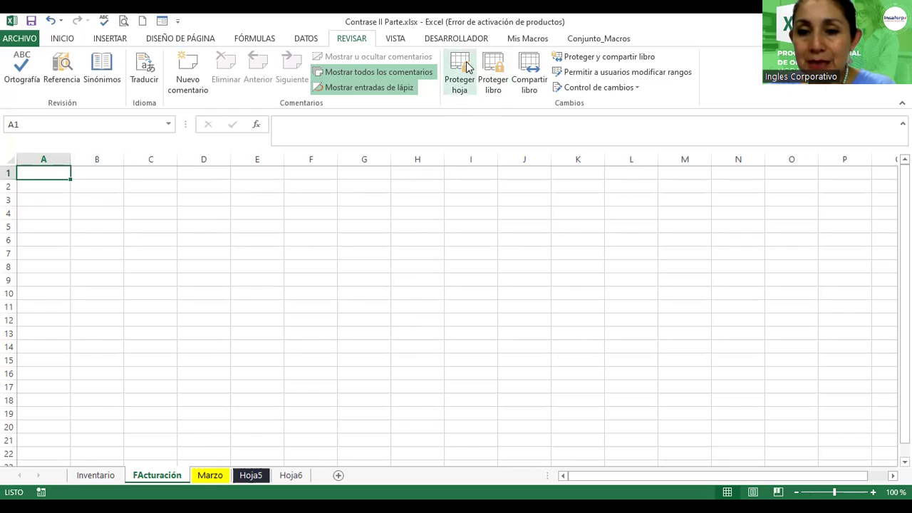
Open and cancel sheet protection, then check Marzo cells D5 and E5 and the empty Hoja5.
left_click(464, 66)
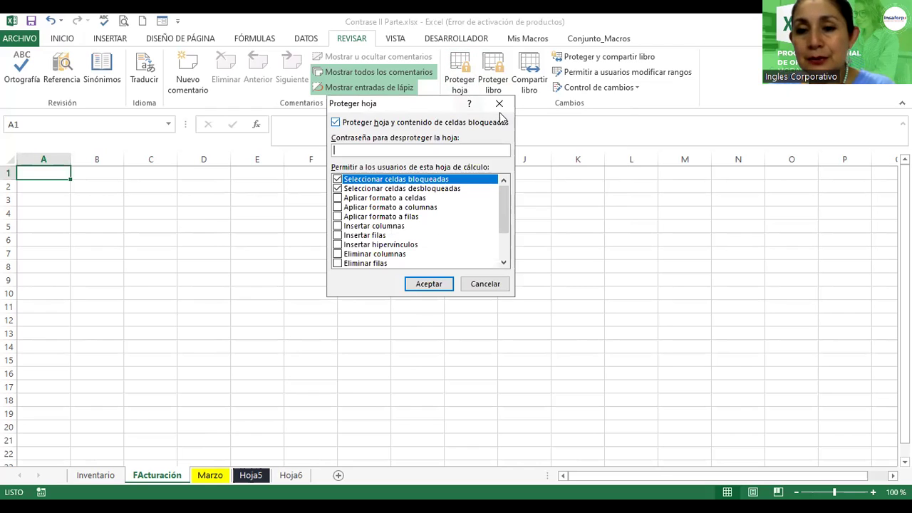
left_click(499, 102)
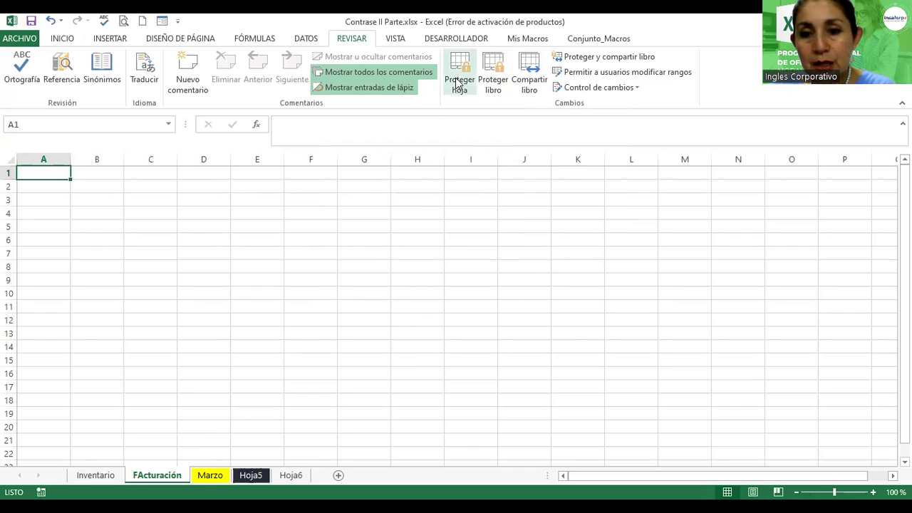
left_click(447, 199)
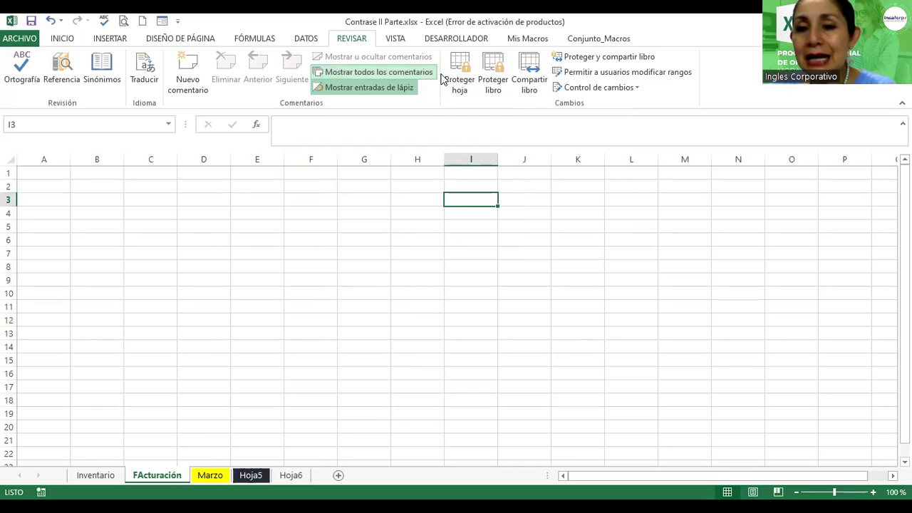
left_click(217, 476)
left_click(378, 268)
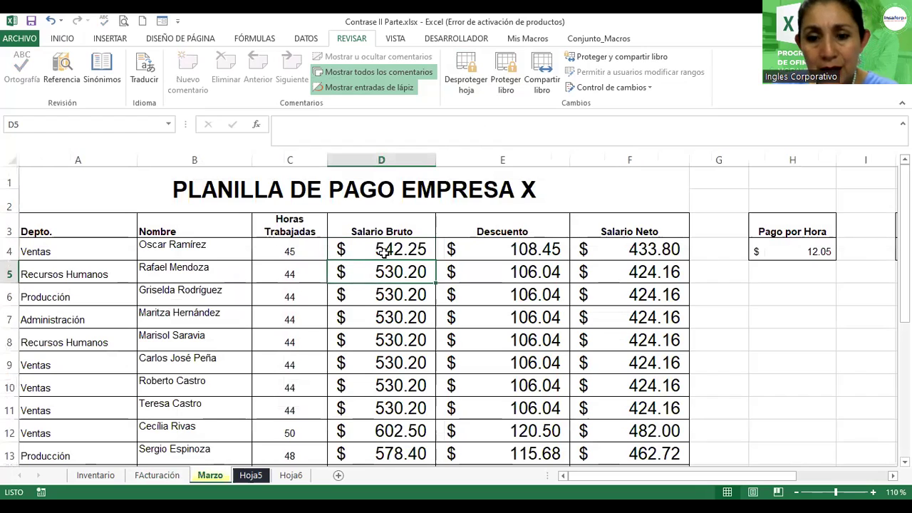
left_click(510, 273)
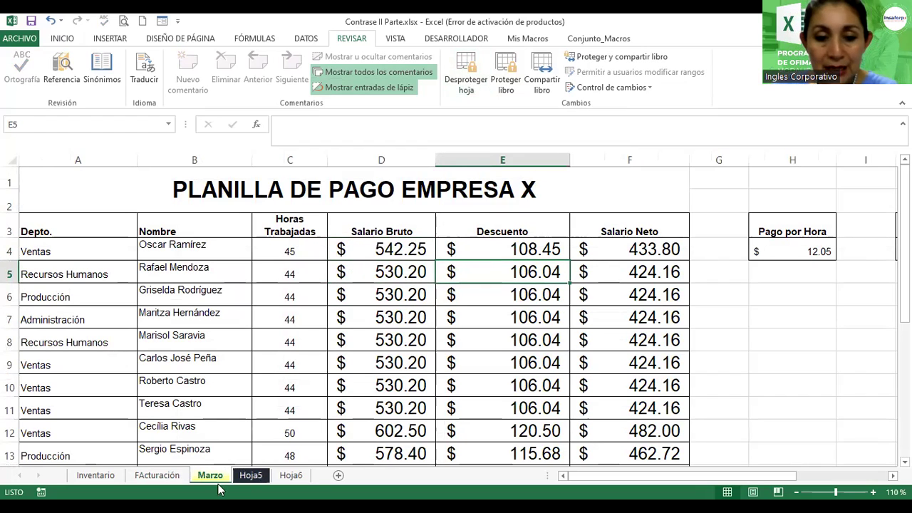
left_click(251, 475)
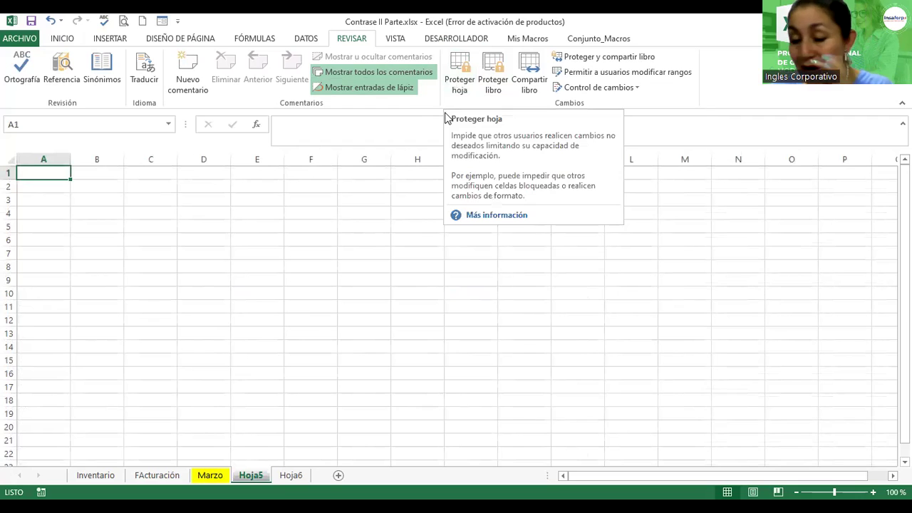
left_click(206, 483)
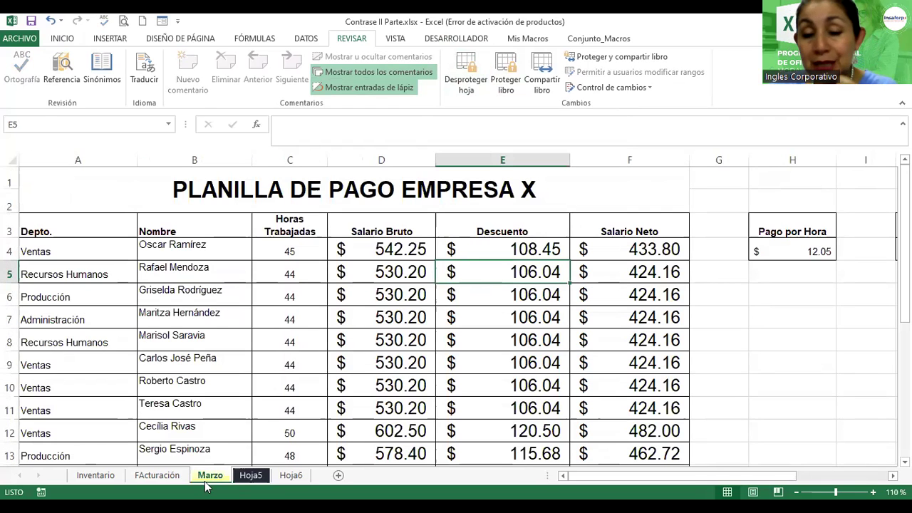
Unprotect the Marzo sheet by entering its password.
left_click(462, 71)
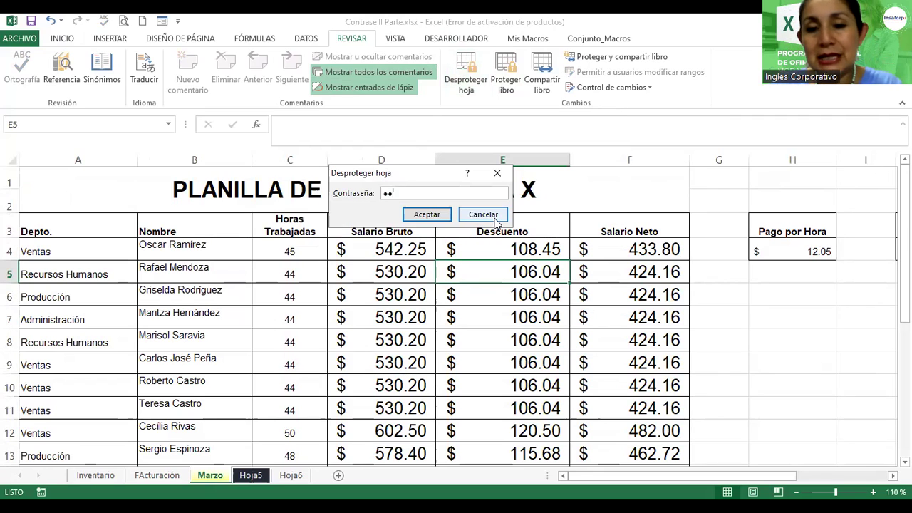
left_click(428, 214)
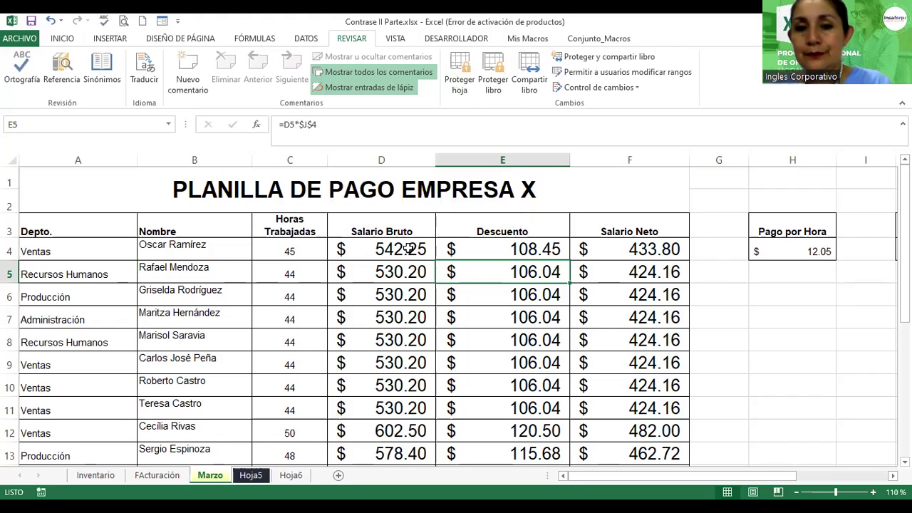
Inspect the gross and net salary formulas and the hours value in rows 5 and 6.
left_click(395, 275)
left_click_drag(518, 271, 615, 289)
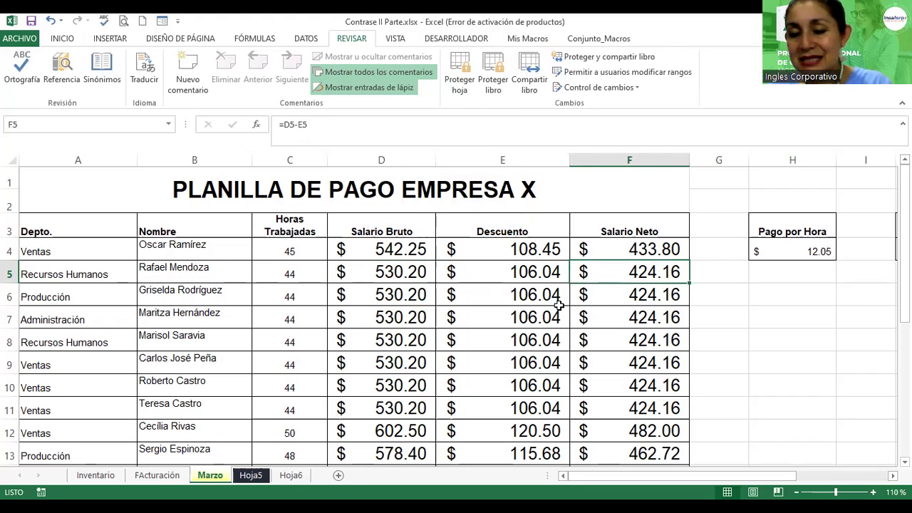
left_click(458, 295)
left_click(401, 286)
left_click(384, 273)
left_click(292, 272)
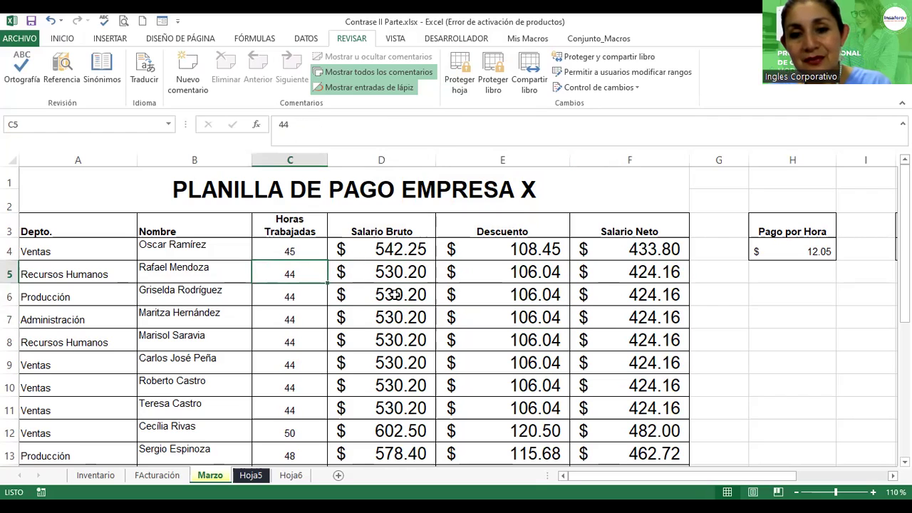
left_click(385, 295)
Move down to the next gross salary formula on the Marzo sheet.
key("Down")
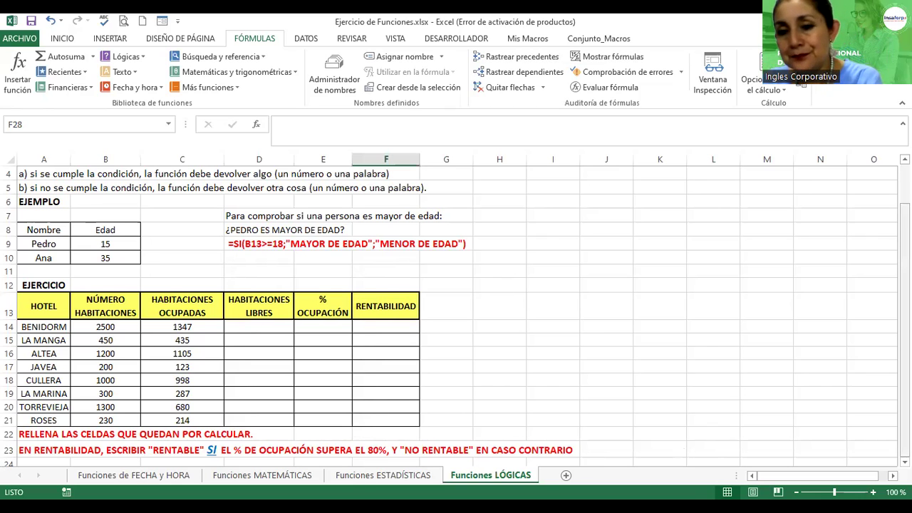
Check the SI example formula in D9 and zoom the Funciones LÓGICAS sheet to 140%.
scroll(534, 292, "up", 1)
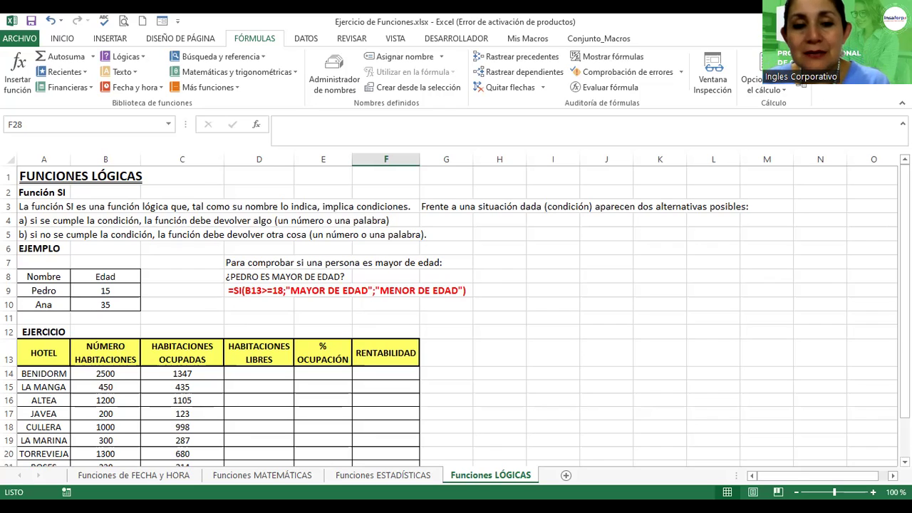
left_click(260, 290)
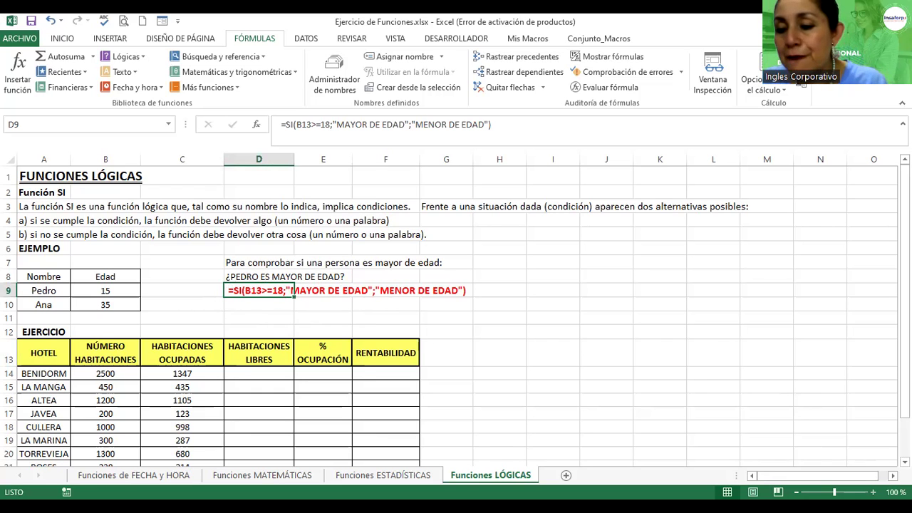
left_click(872, 491)
left_click(872, 491)
left_click(873, 492)
left_click(873, 492)
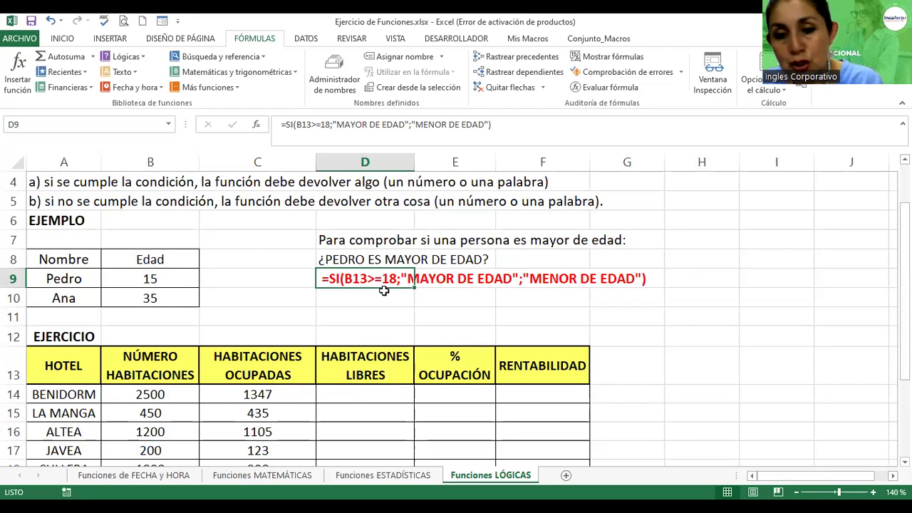
left_click(462, 280)
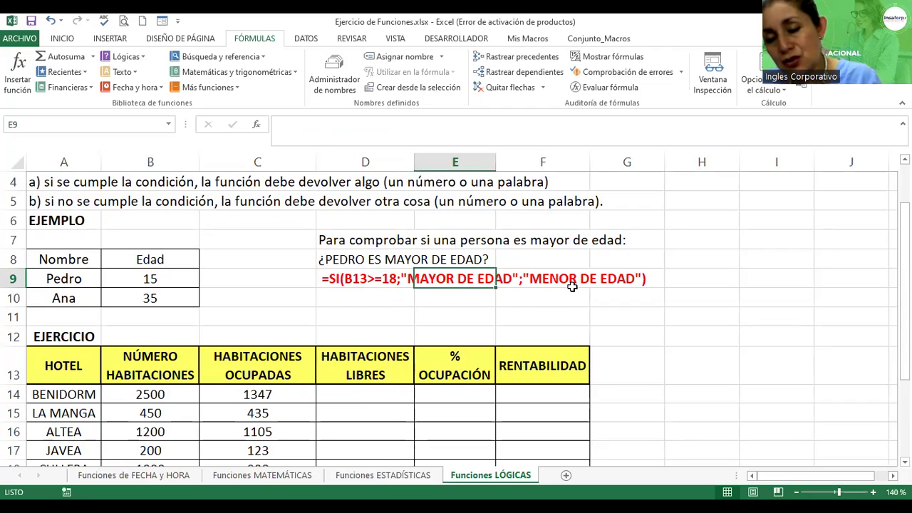
left_click(260, 271)
Enter =SI(B9>=18;"Mayor de edad";"Menor de edad") in C9.
type("=")
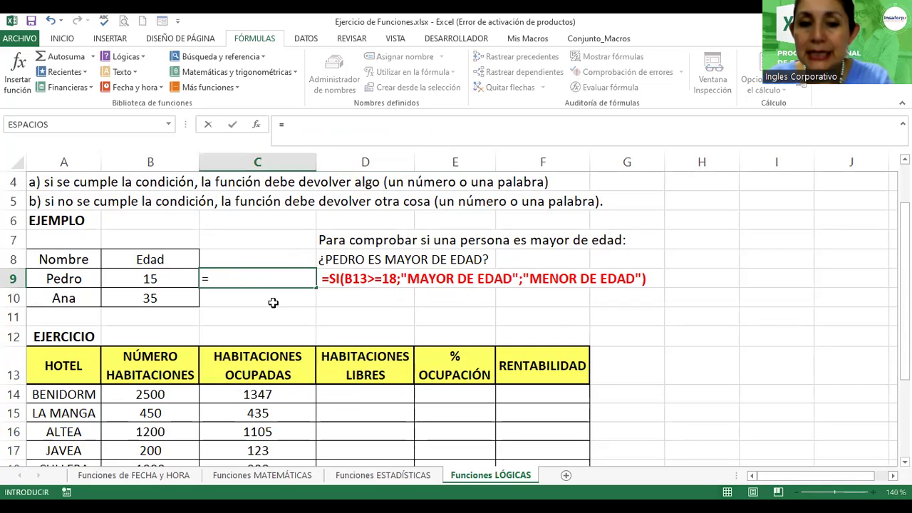
type("si(")
left_click(172, 278)
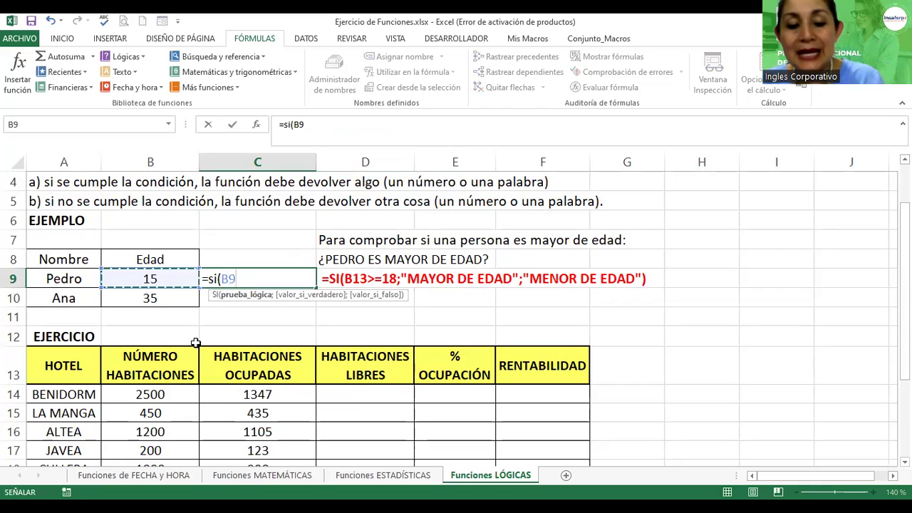
type(">=")
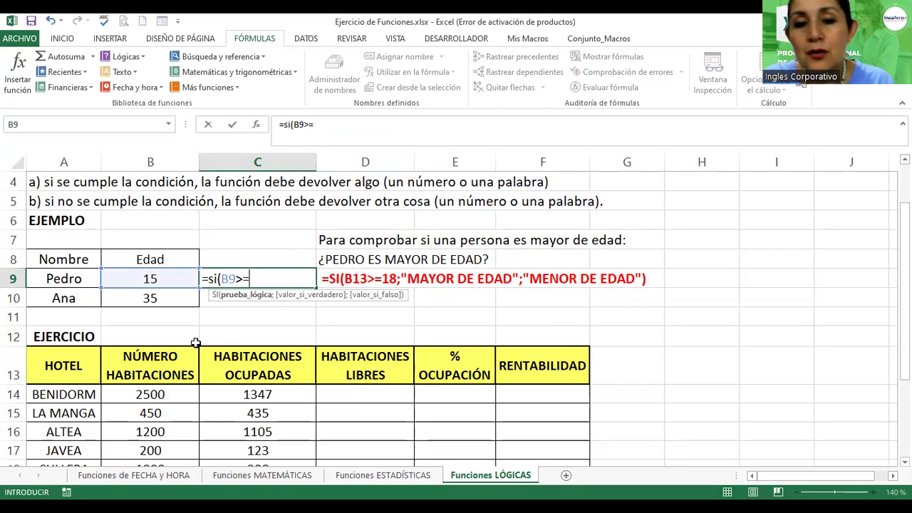
type("18")
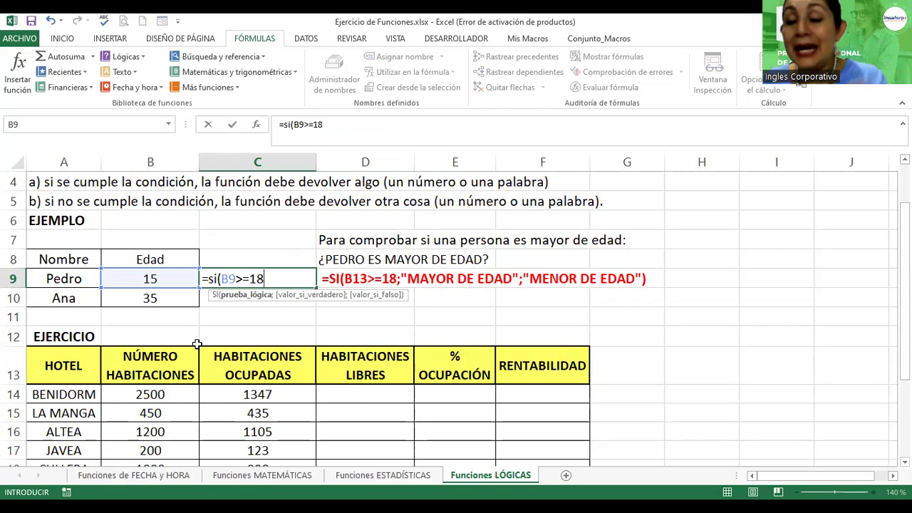
type(";")
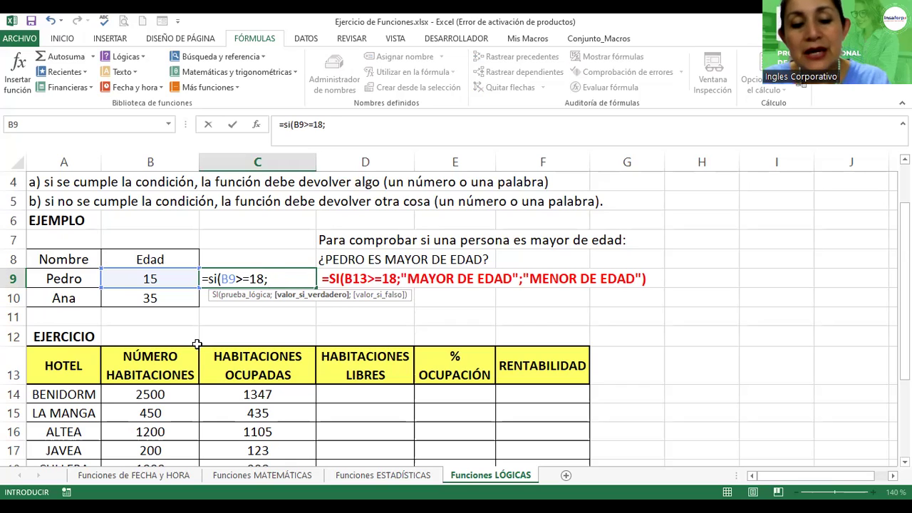
type("\"Mayou")
key("BackSpace")
type("r de edad\"")
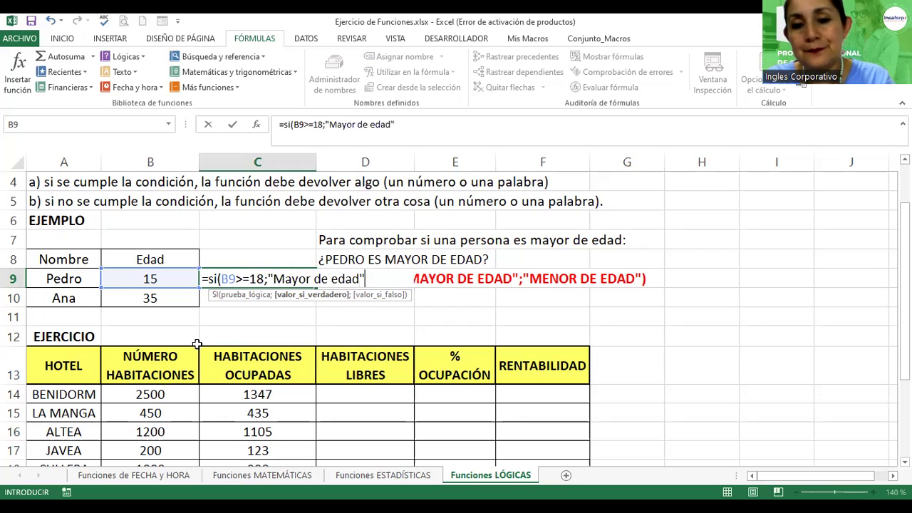
type(";\"")
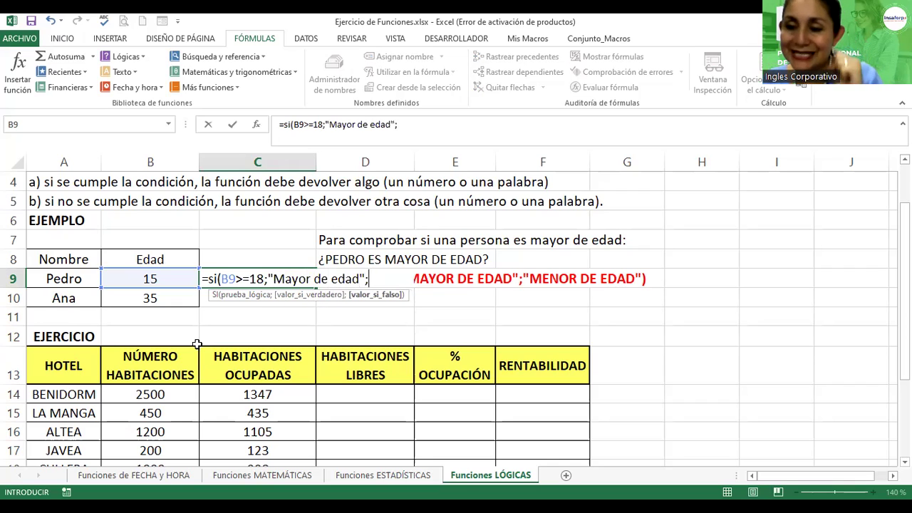
type("Menor de edad\")")
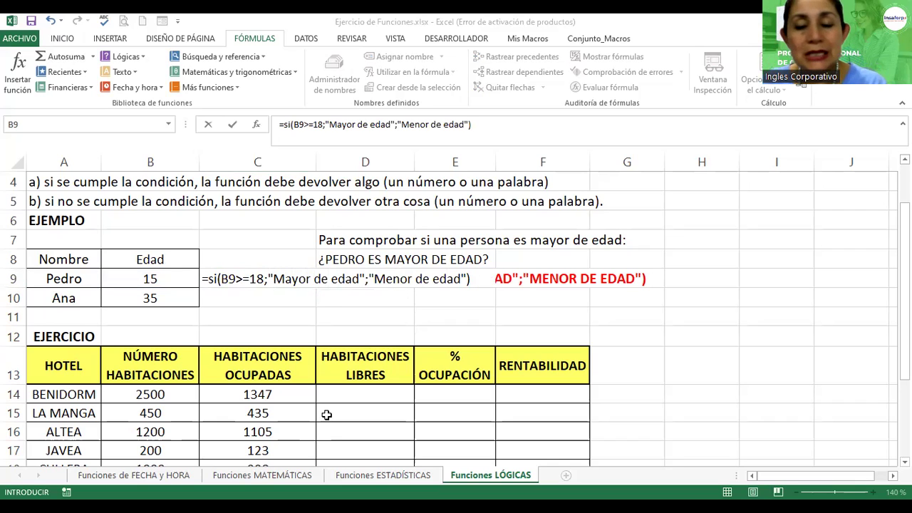
left_click(556, 137)
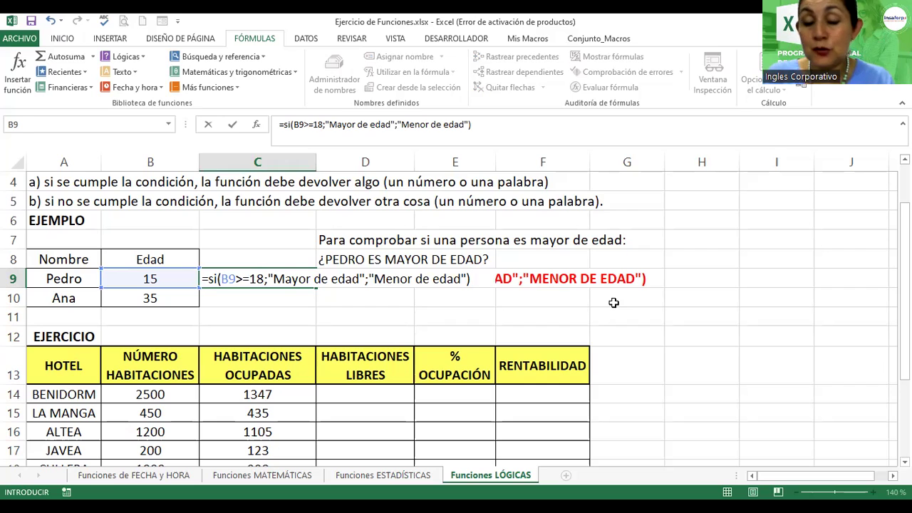
key("Return")
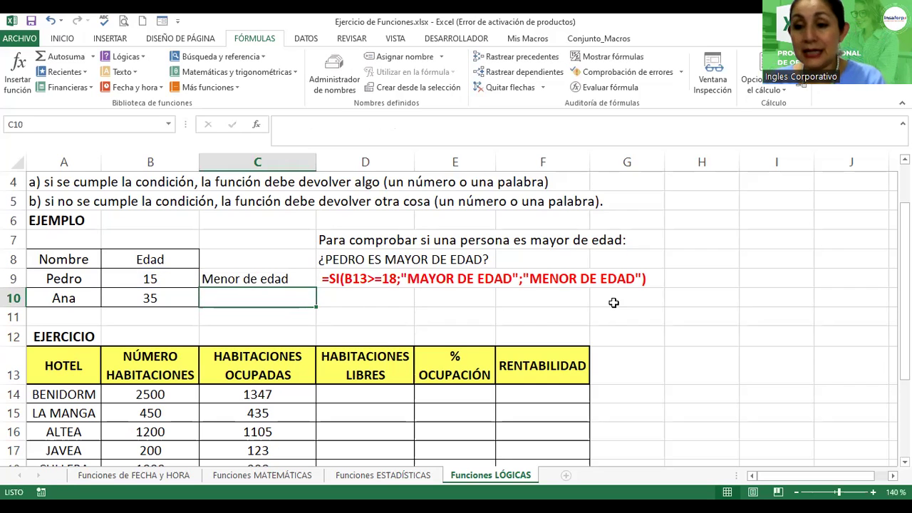
Copy the SI formula from C9 down to C10 and enter the heading 'Estado' in C8.
left_click(291, 277)
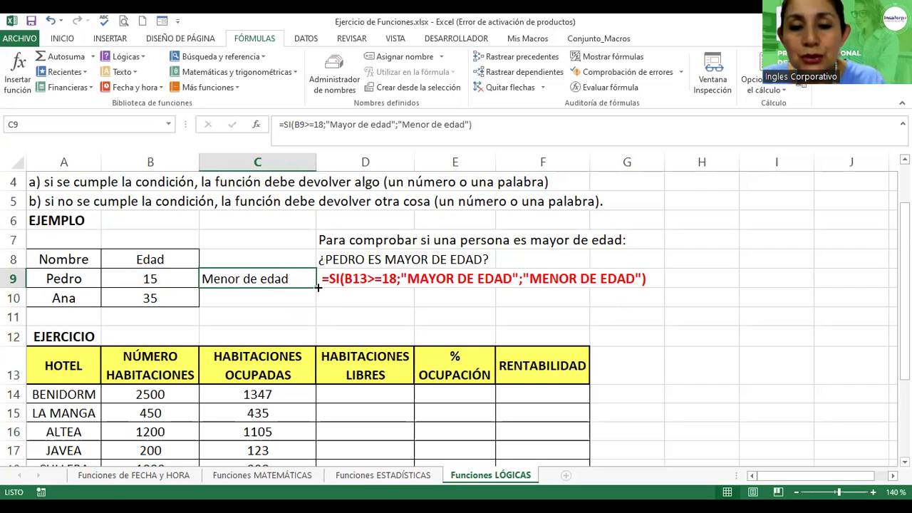
left_click_drag(318, 287, 318, 306)
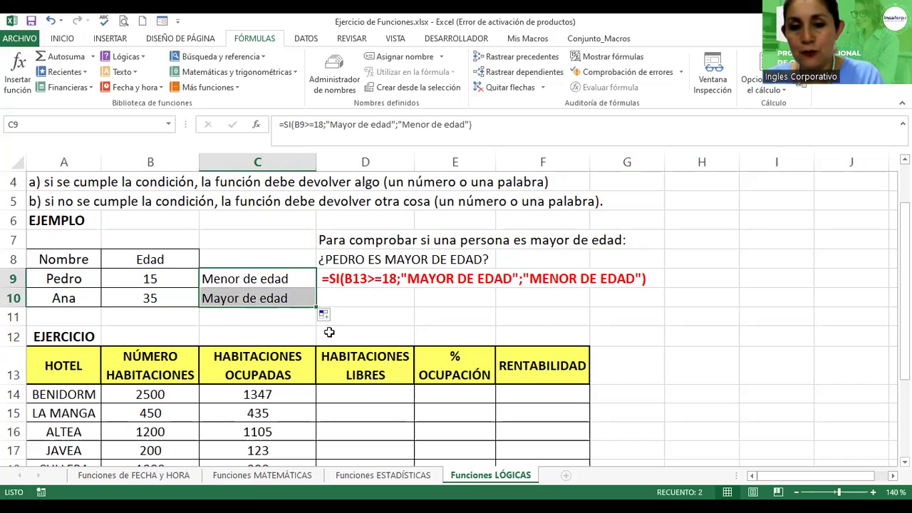
left_click(295, 299)
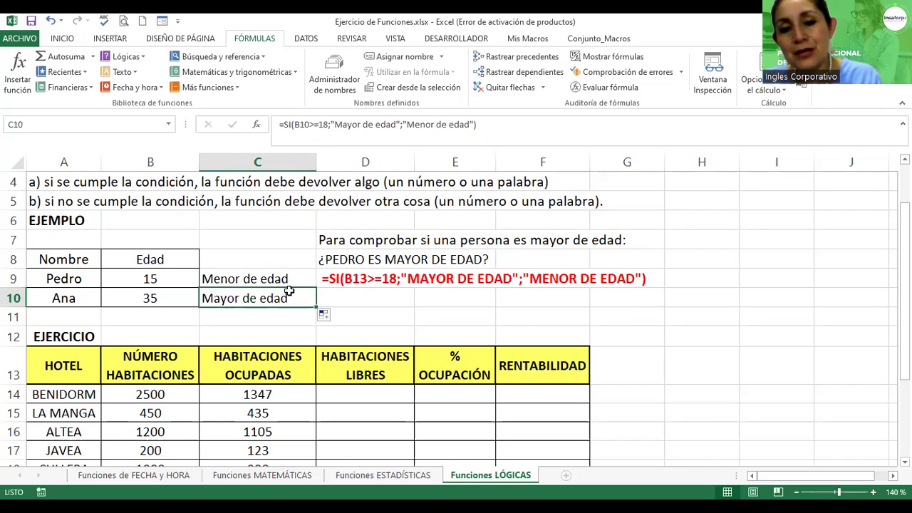
left_click(262, 258)
type("Estado")
key("Return")
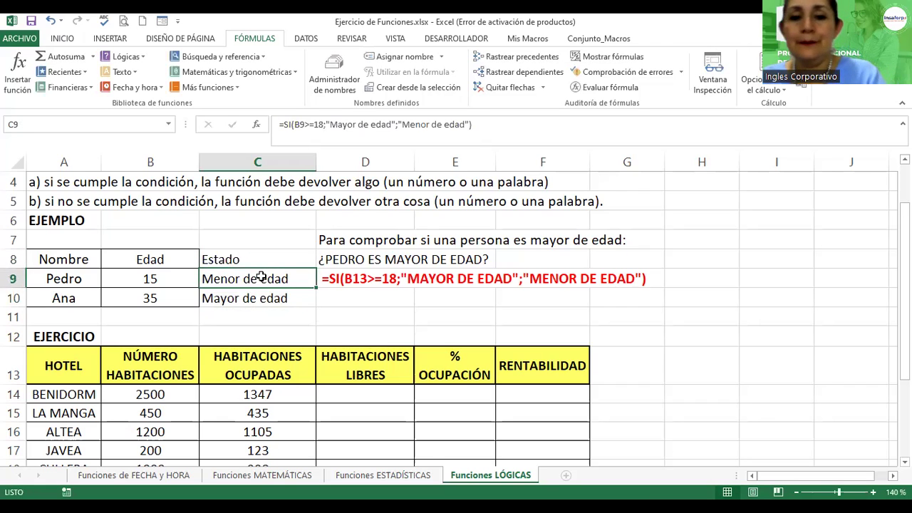
Put borders on every cell of the example table A8:C10.
left_click_drag(74, 260, 250, 295)
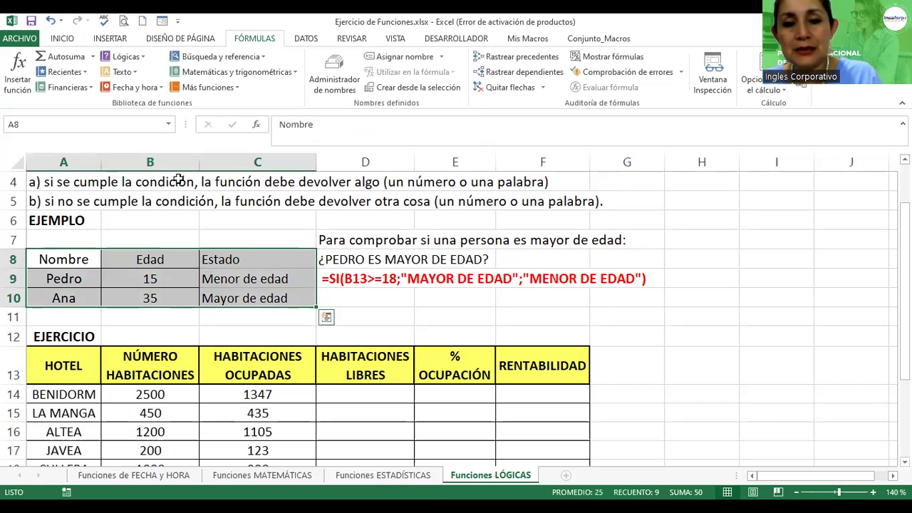
left_click(67, 38)
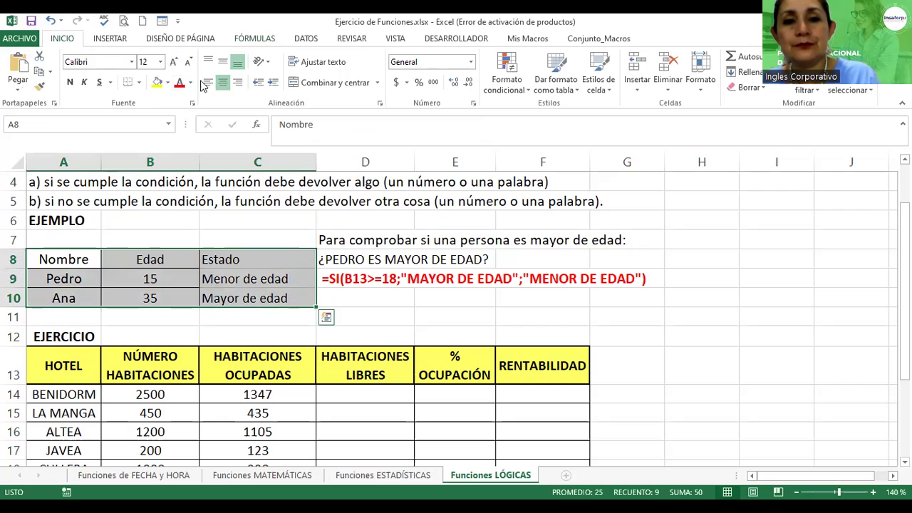
left_click(139, 83)
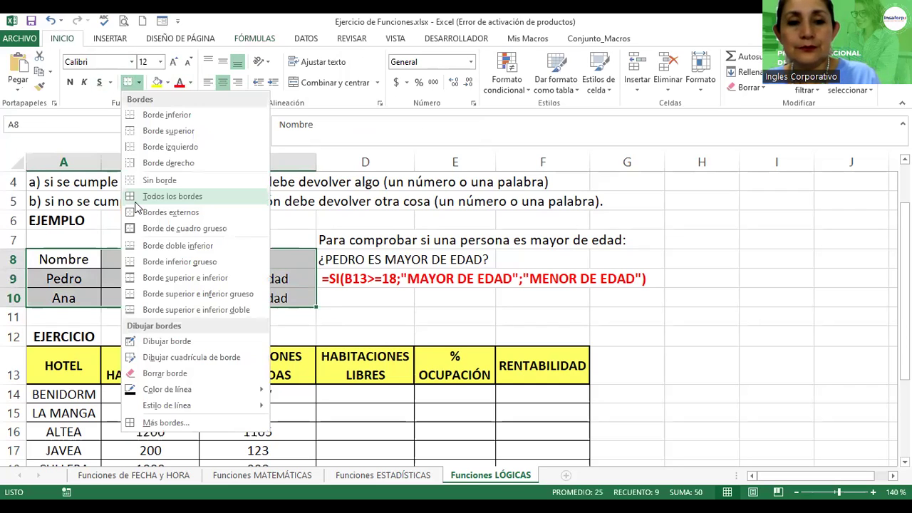
left_click(136, 202)
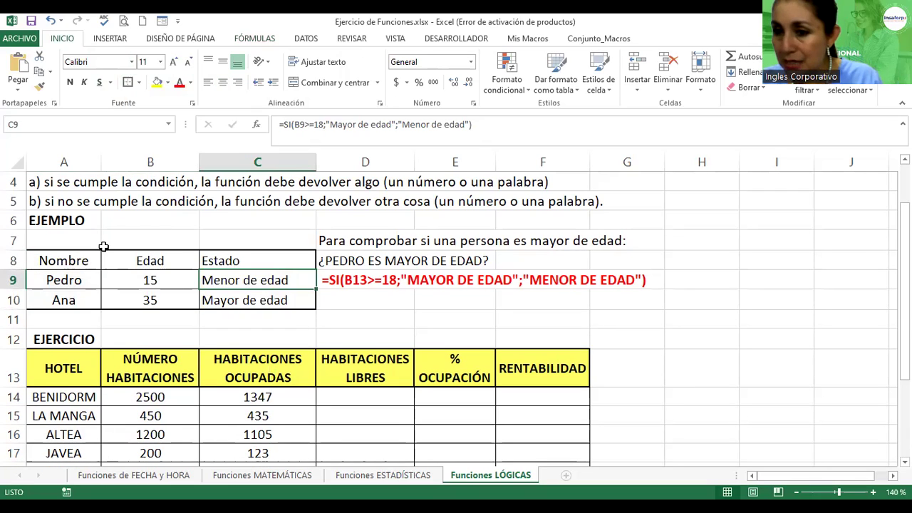
Make the Nombre cells A8:A10 bold with a light pink fill.
left_click_drag(47, 261, 57, 298)
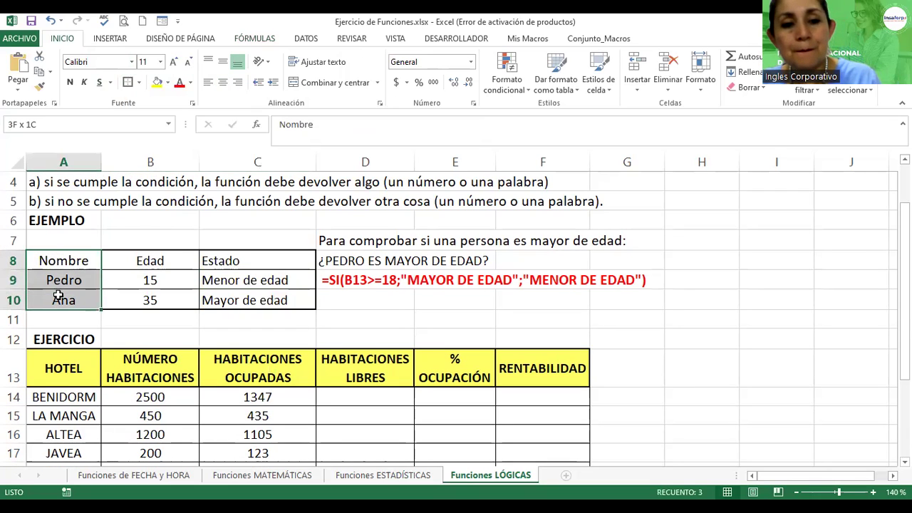
left_click(71, 83)
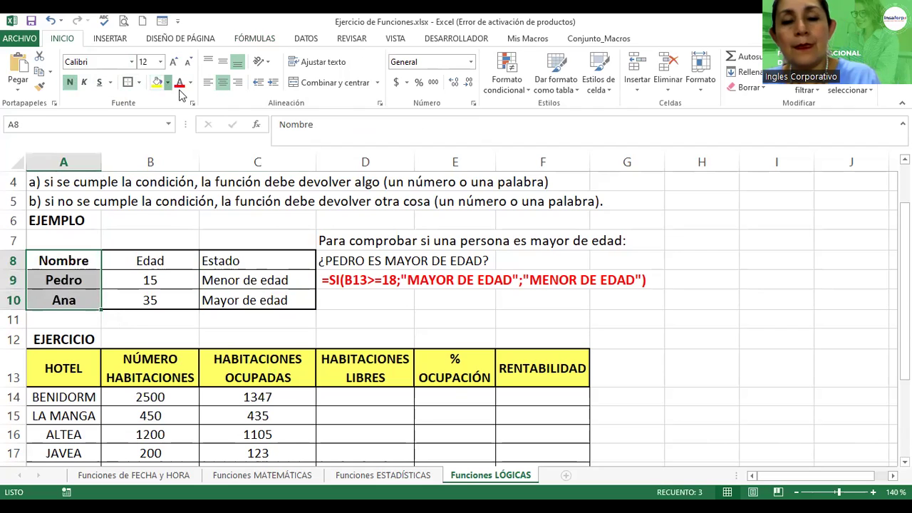
left_click(167, 82)
left_click(209, 129)
Give the Estado cells C8:C10 a light-orange fill.
left_click_drag(235, 261, 225, 300)
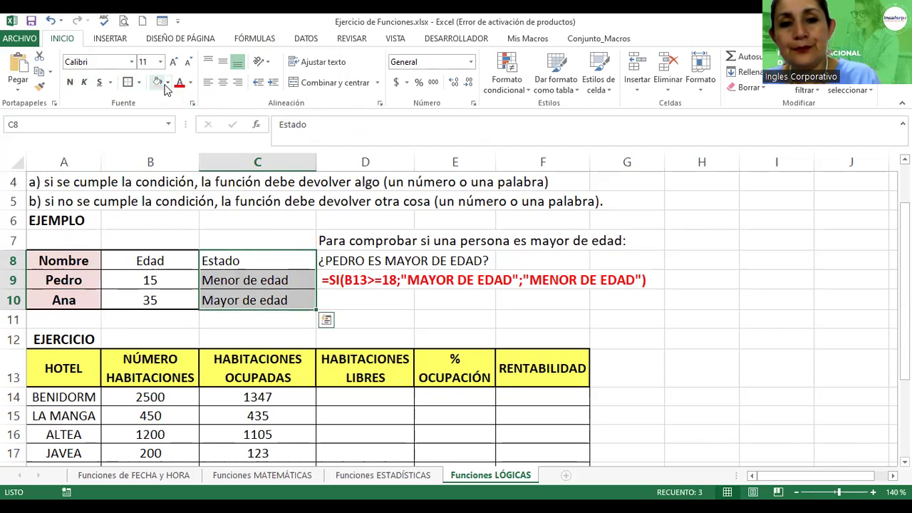
left_click(168, 83)
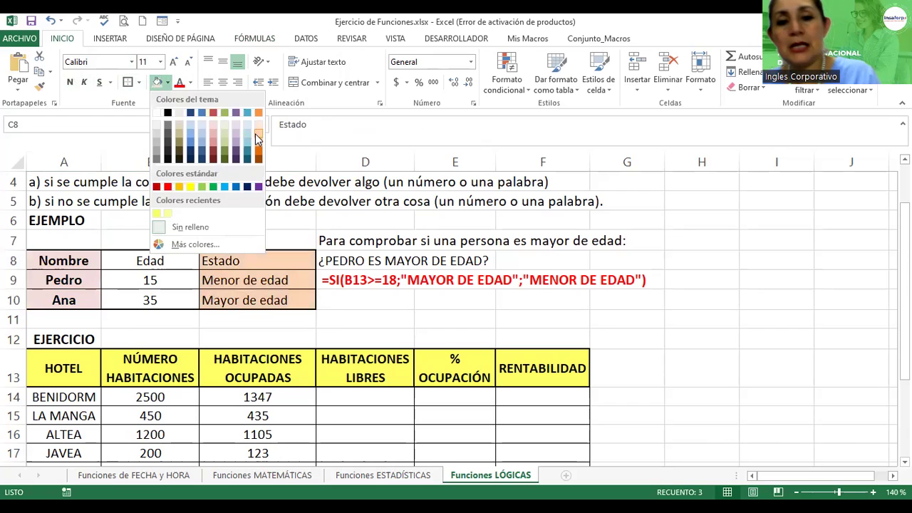
left_click(484, 319)
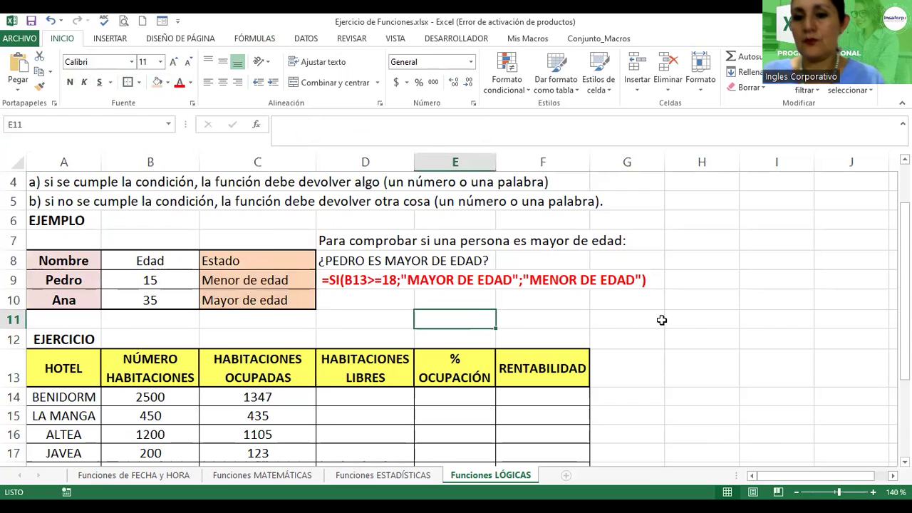
Draw a left-pointing block arrow right of the SI formula and apply a red shape style.
left_click(112, 38)
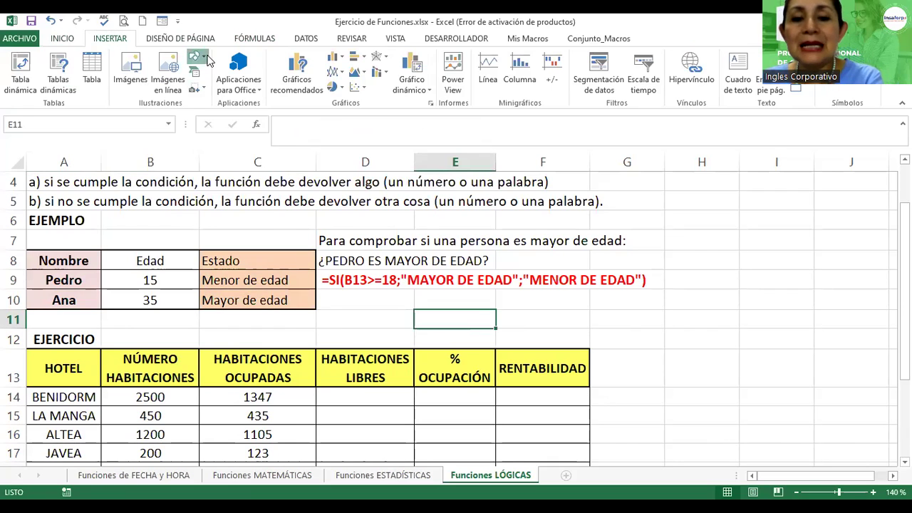
left_click(195, 57)
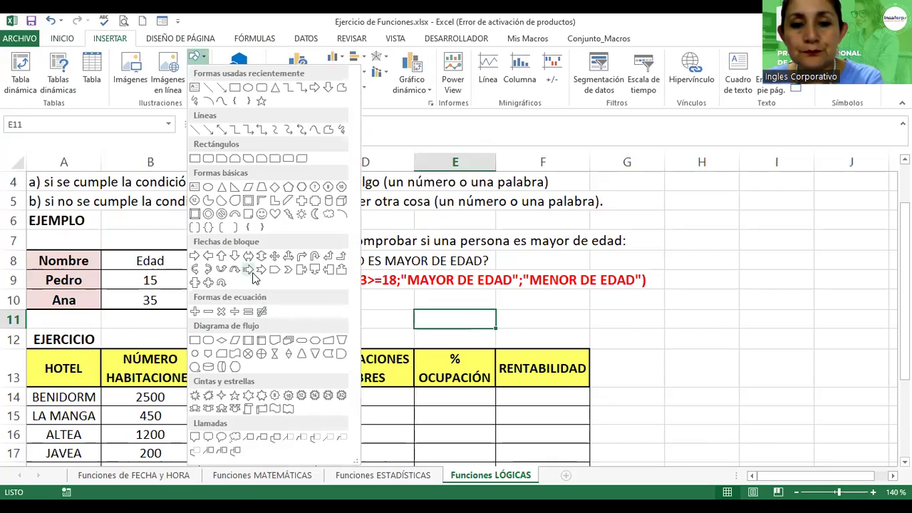
left_click(207, 256)
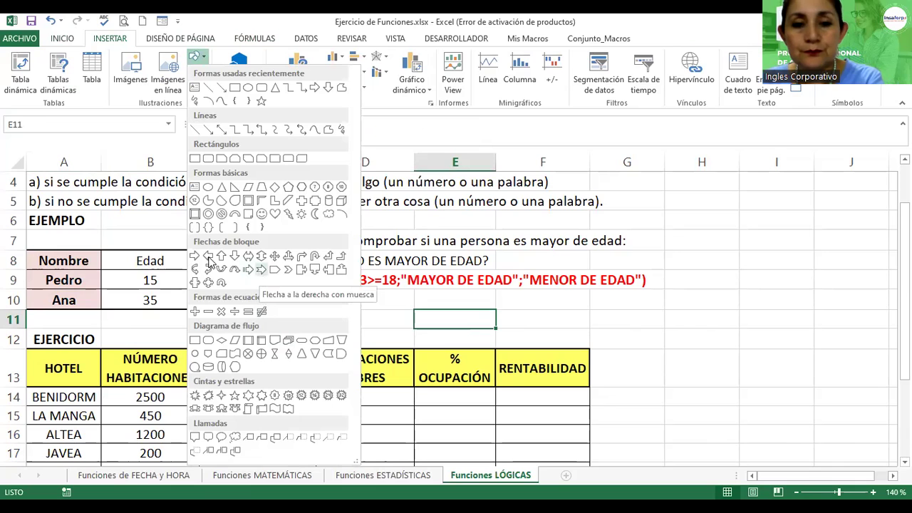
left_click_drag(688, 224, 835, 312)
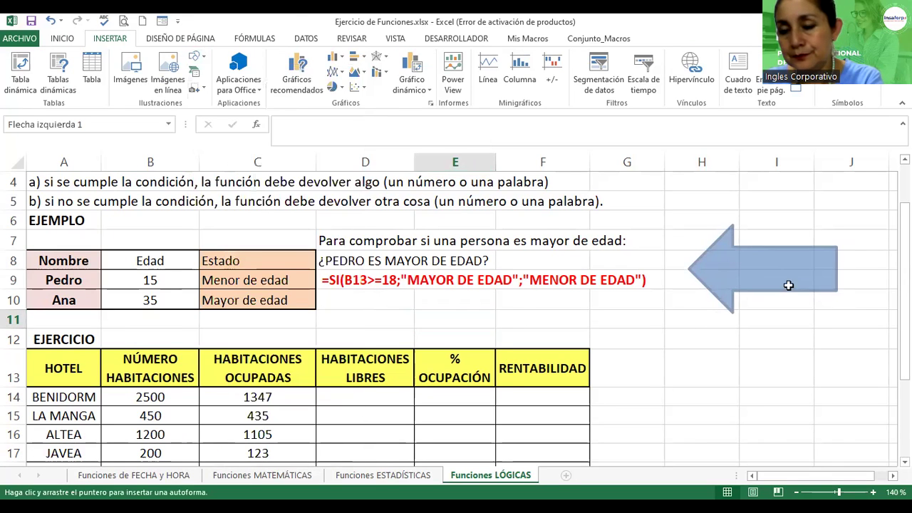
left_click_drag(769, 271, 753, 265)
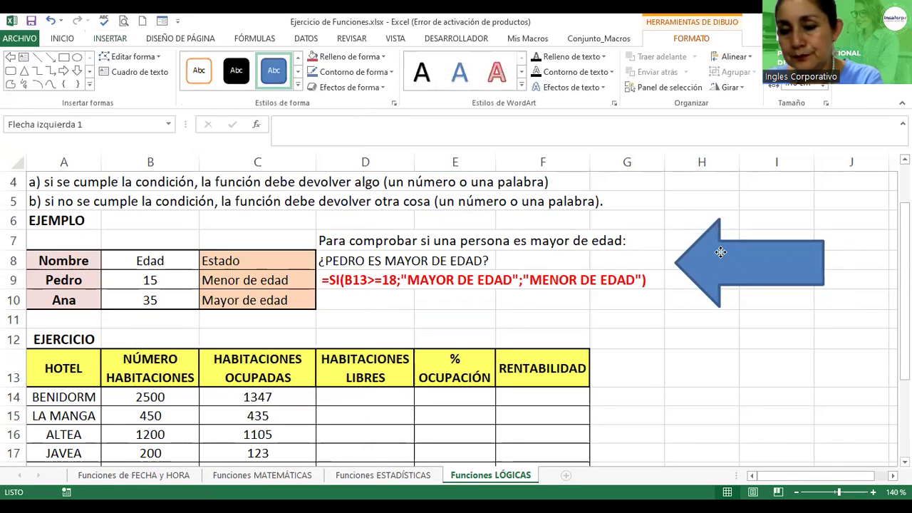
left_click(298, 86)
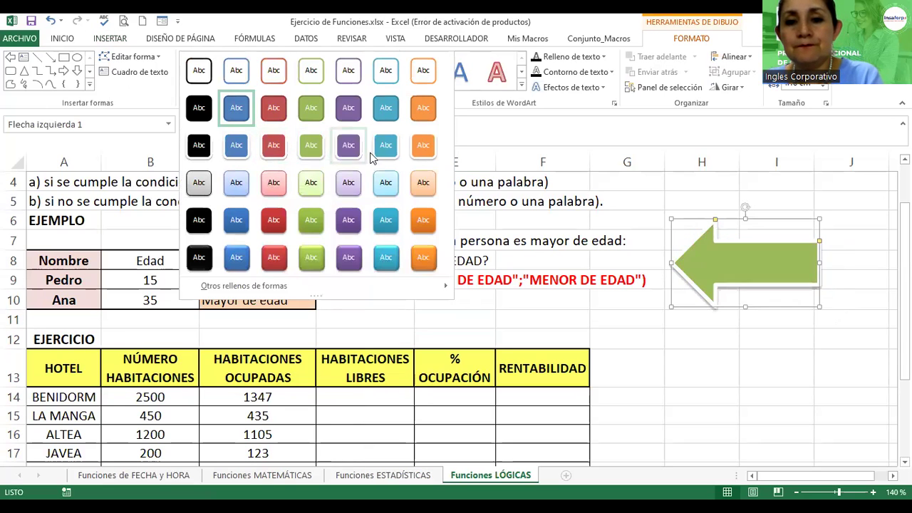
left_click(809, 318)
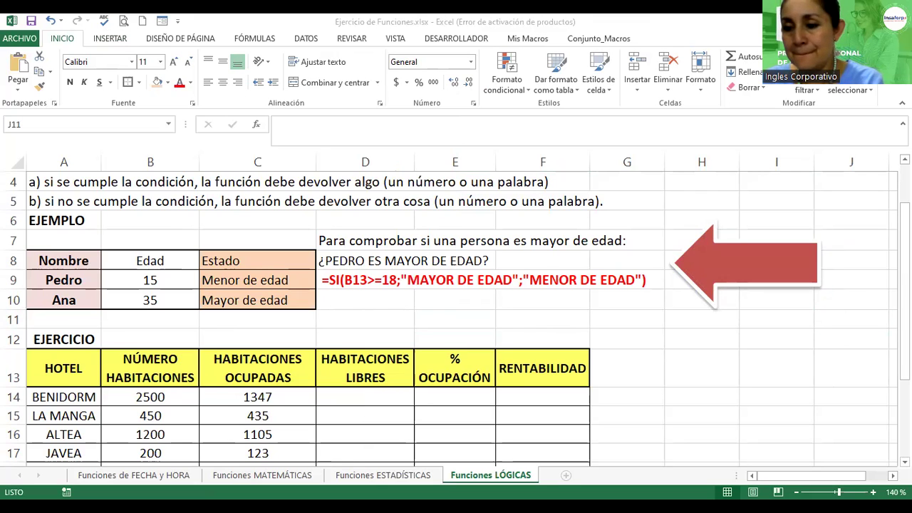
scroll(456, 317, "down", 1)
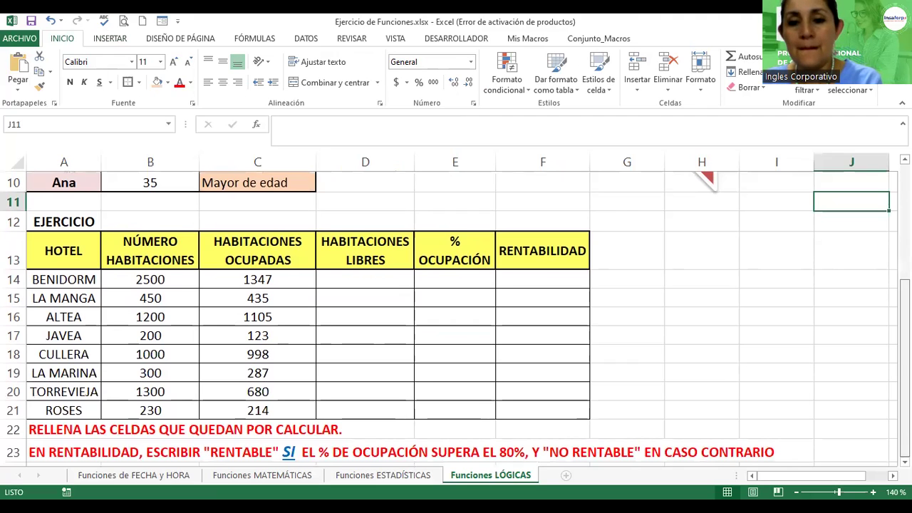
key("alt+Tab")
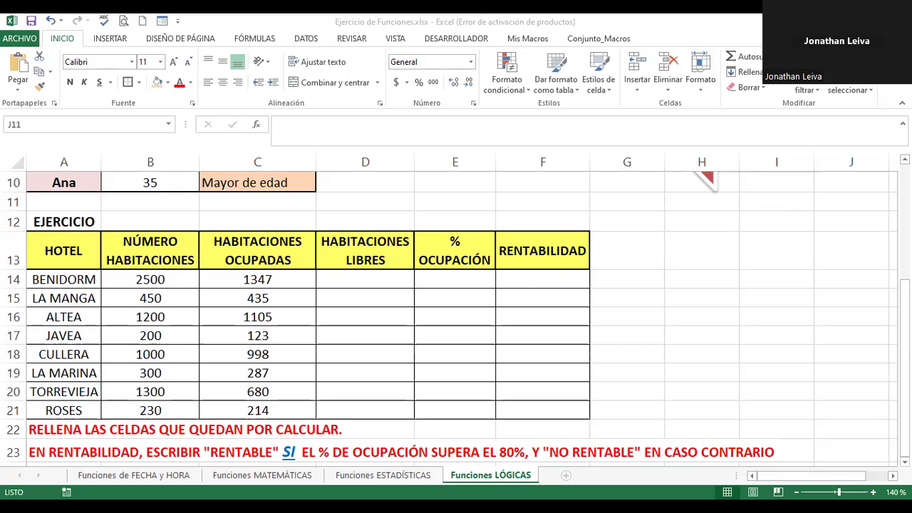
left_click(904, 461)
left_click(904, 461)
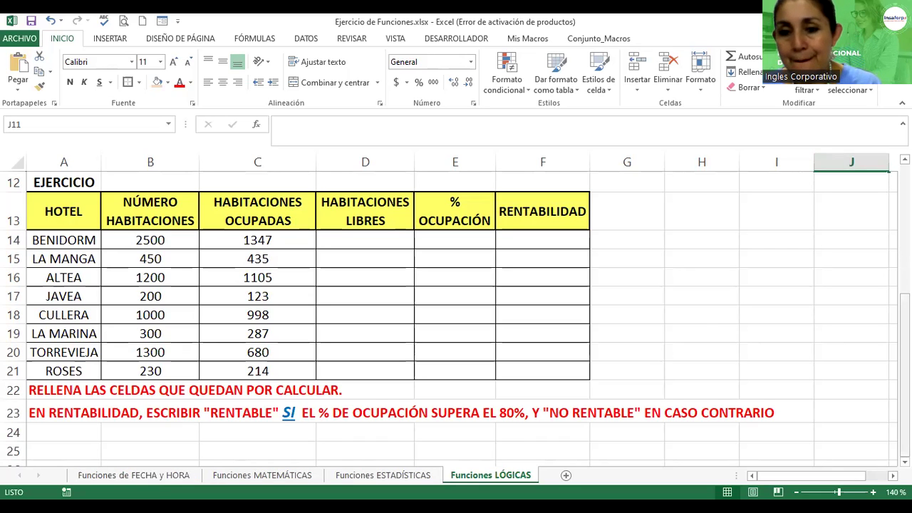
scroll(482, 295, "up", 2)
scroll(482, 295, "down", 1)
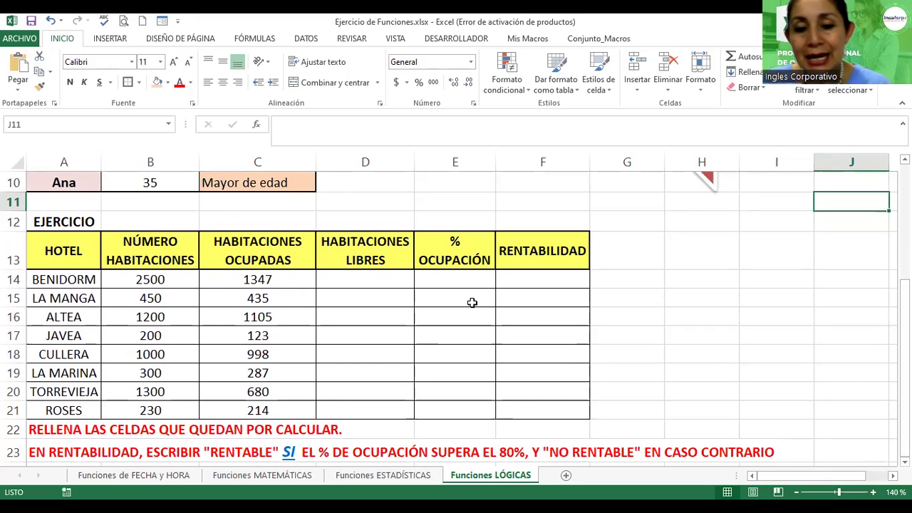
left_click(462, 278)
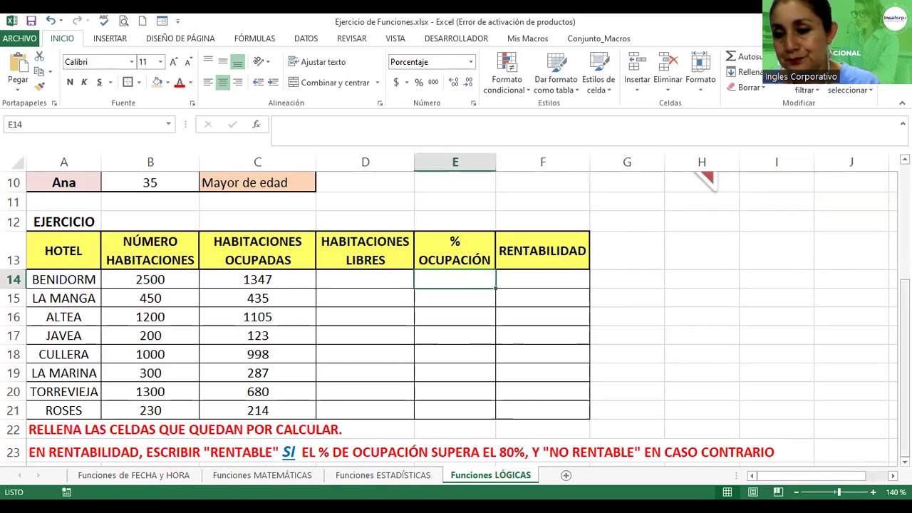
scroll(461, 278, "up", 3)
left_click_drag(892, 285, 893, 305)
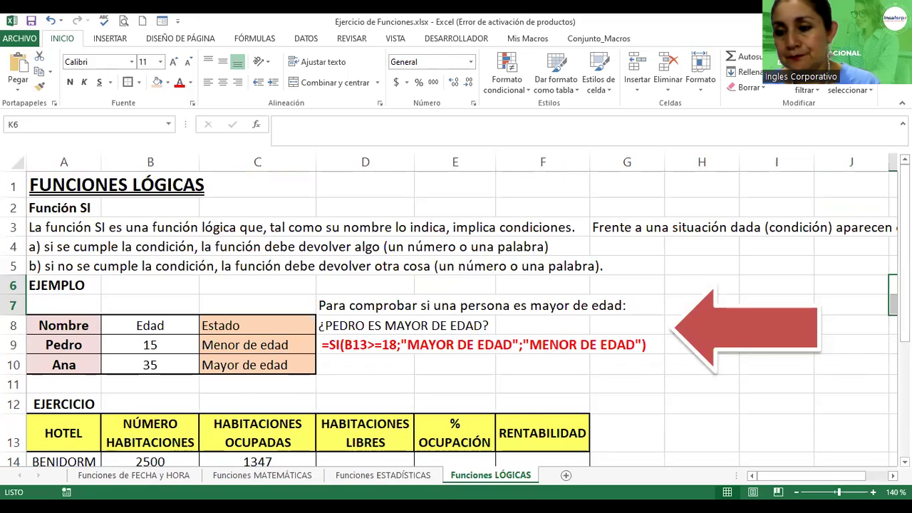
left_click(893, 305)
scroll(463, 299, "down", 2)
scroll(464, 299, "down", 1)
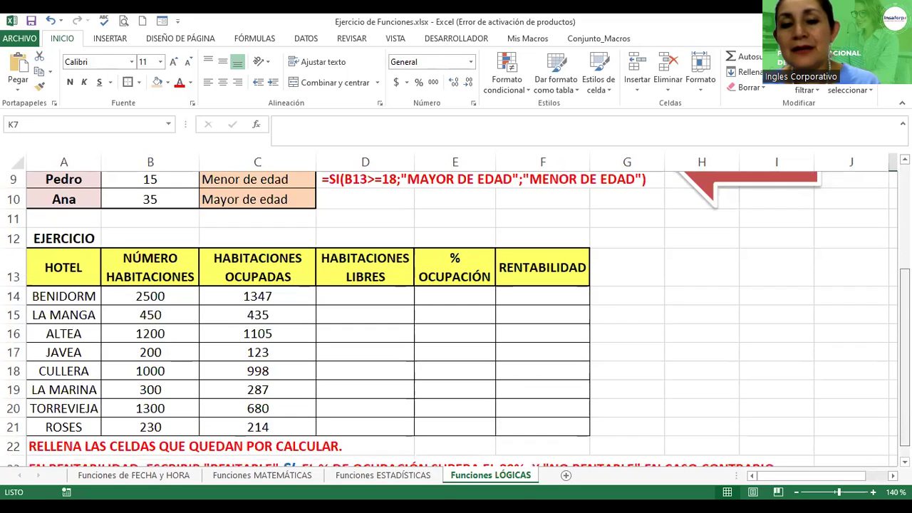
left_click(465, 285)
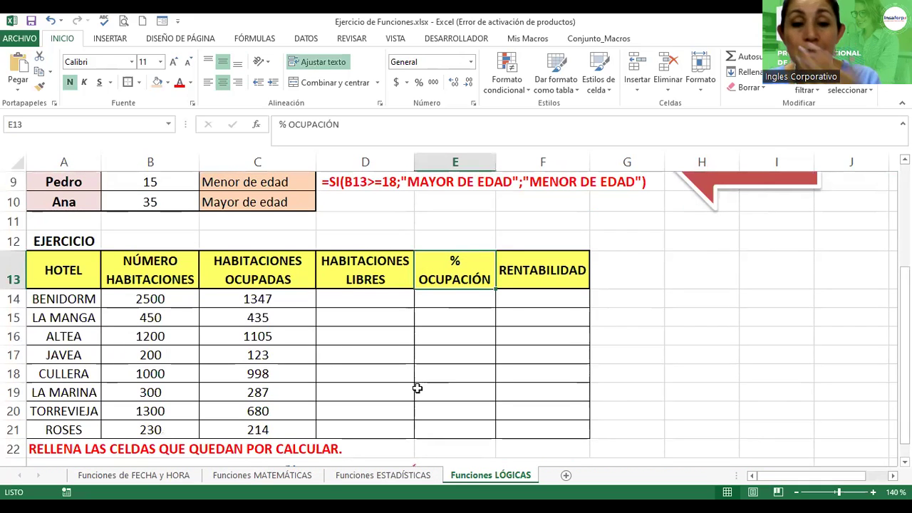
left_click(171, 303)
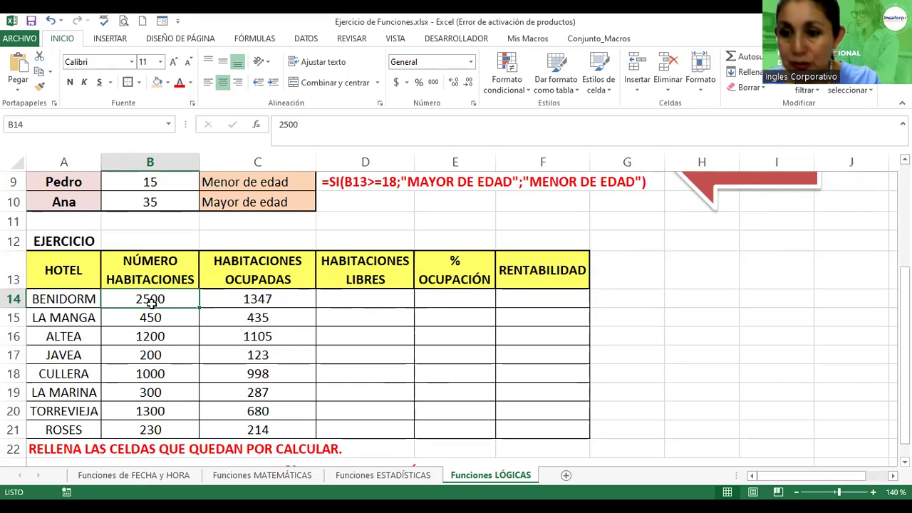
left_click(246, 300)
left_click(427, 302)
key("ctrl+shift+5")
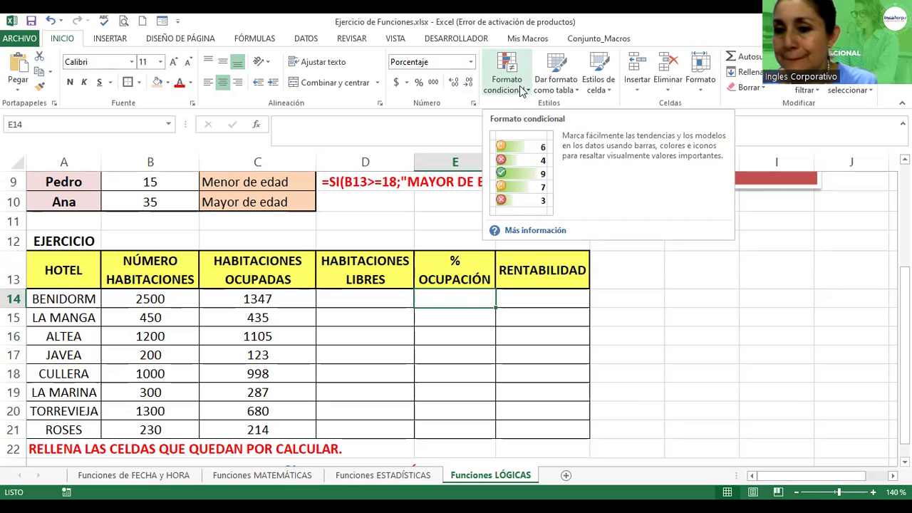
left_click(702, 338)
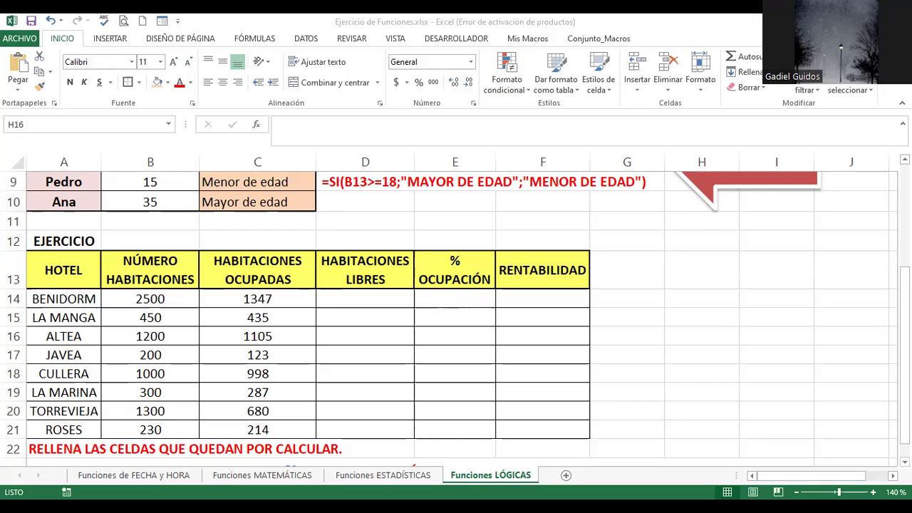
left_click(702, 336)
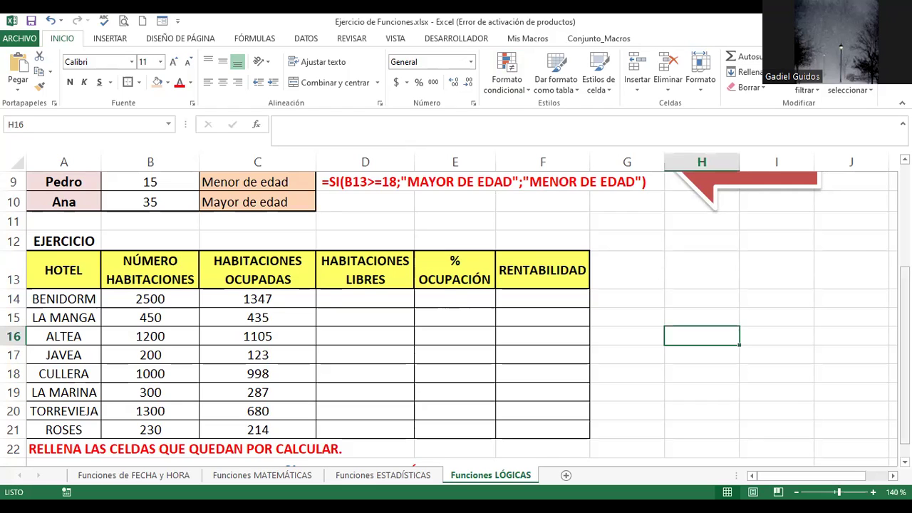
scroll(456, 319, "down", 1)
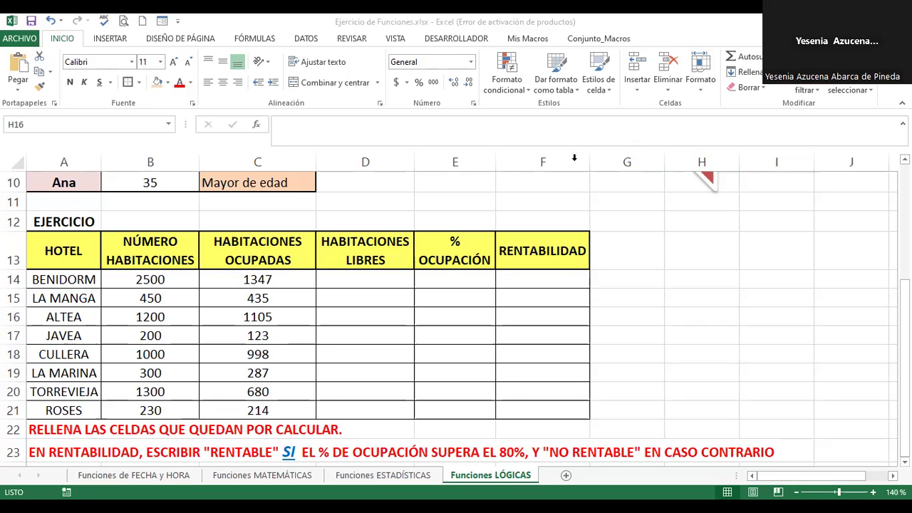
Enter =B14-C14 in D14 so BENIDORM shows 1153 free rooms.
left_click(376, 283)
type("=")
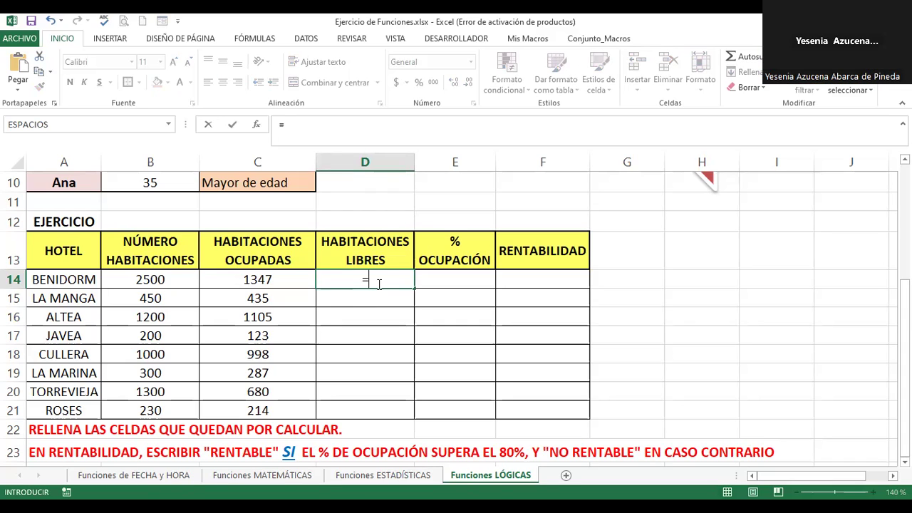
left_click(122, 281)
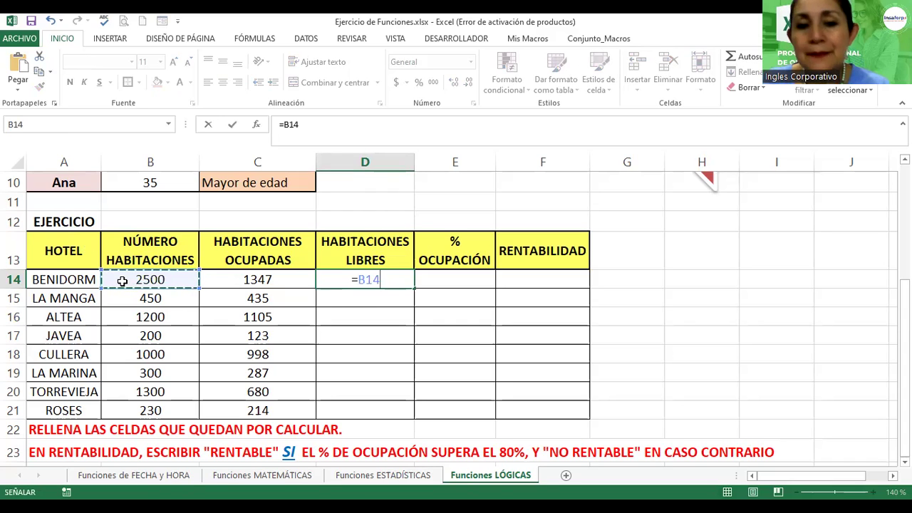
left_click(238, 281)
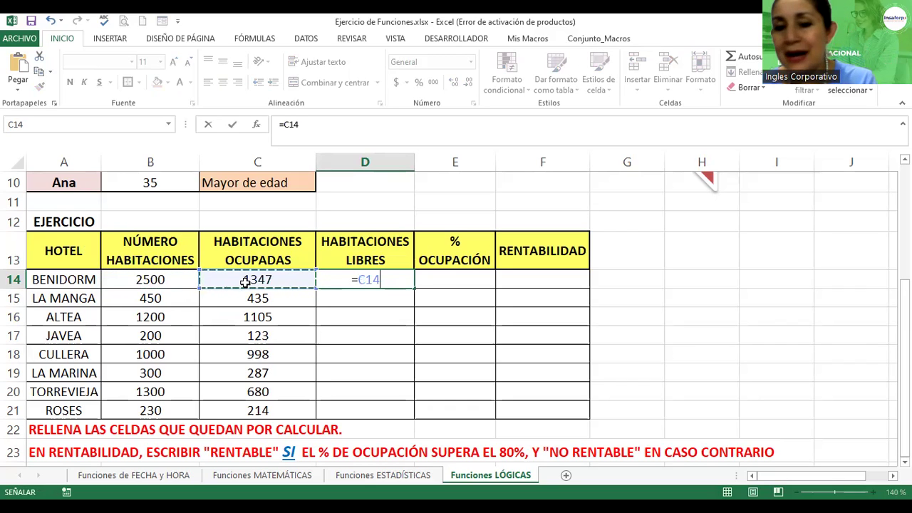
type("-")
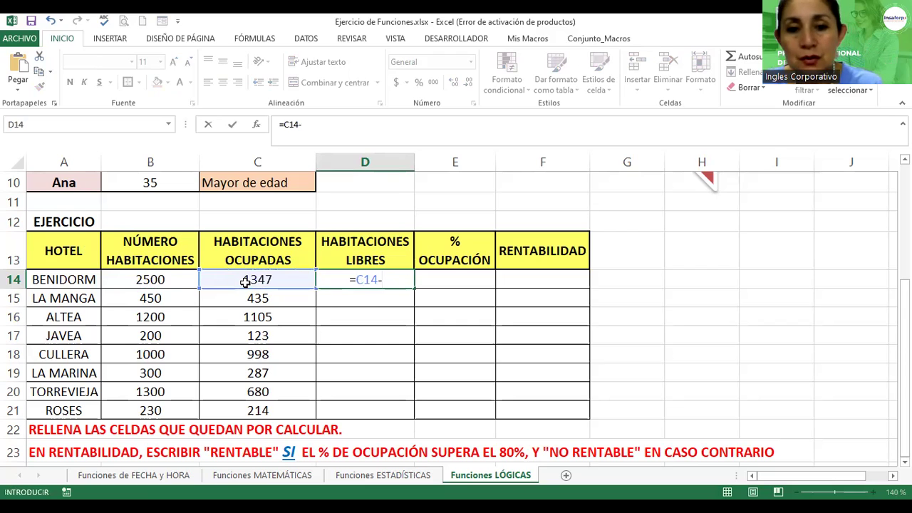
key("BackSpace")
key("BackSpace")
key("BackSpace")
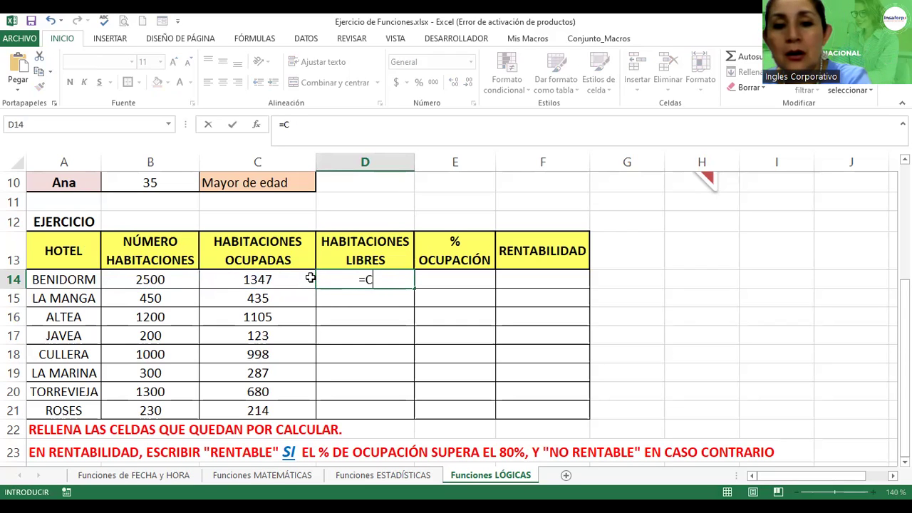
key("BackSpace")
key("BackSpace")
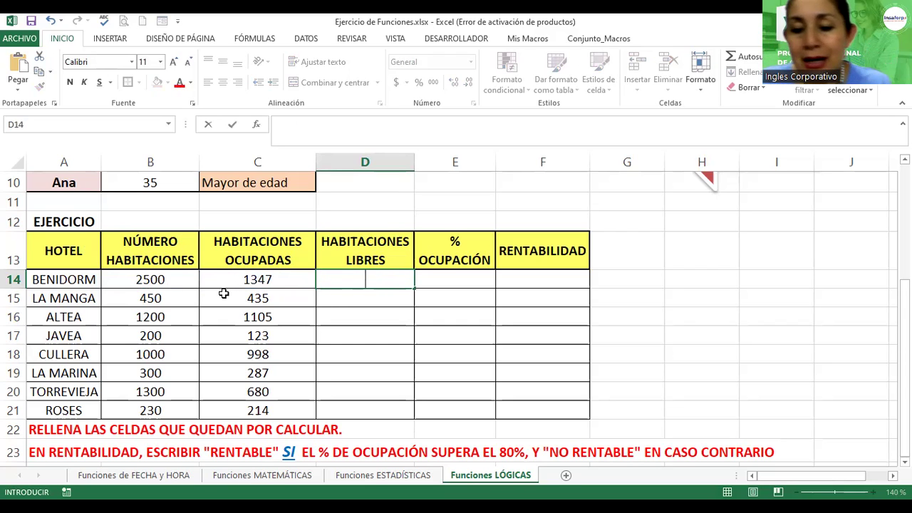
type("=")
left_click(157, 280)
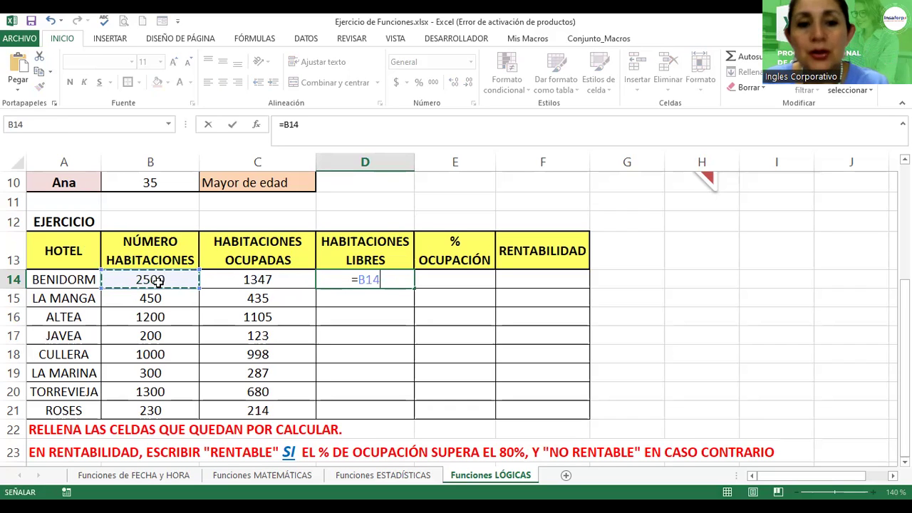
type("-")
left_click(233, 283)
key("Return")
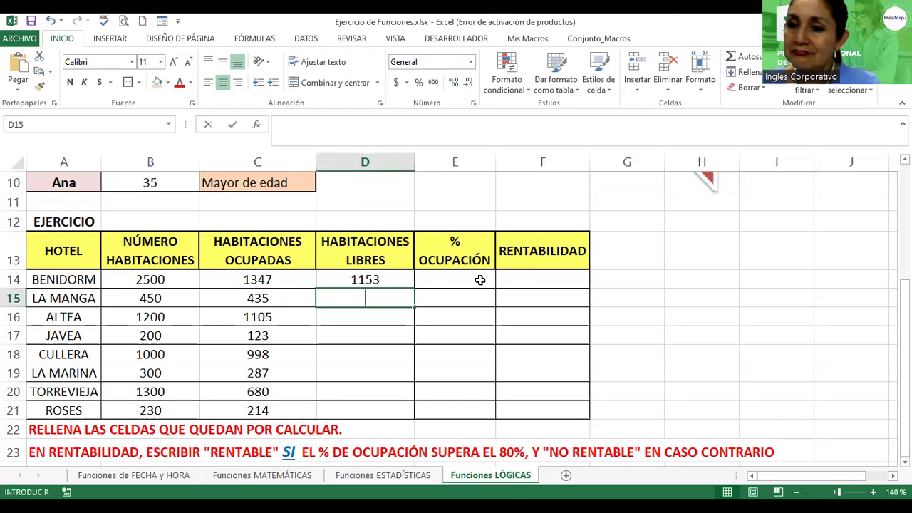
left_click(444, 278)
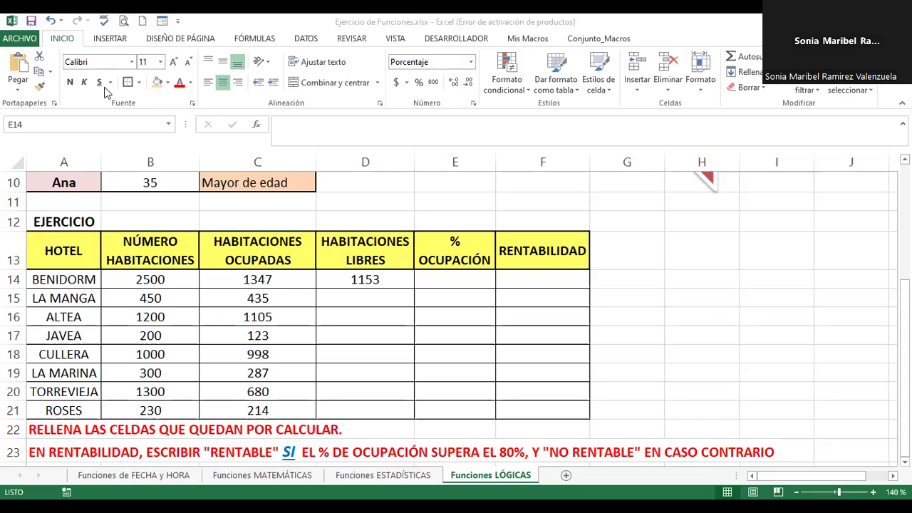
left_click(465, 286)
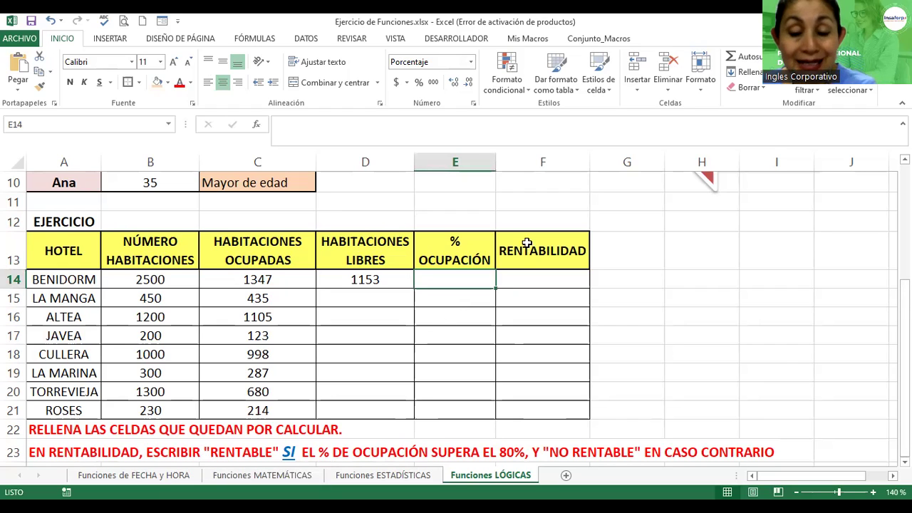
left_click(528, 268)
left_click(528, 278)
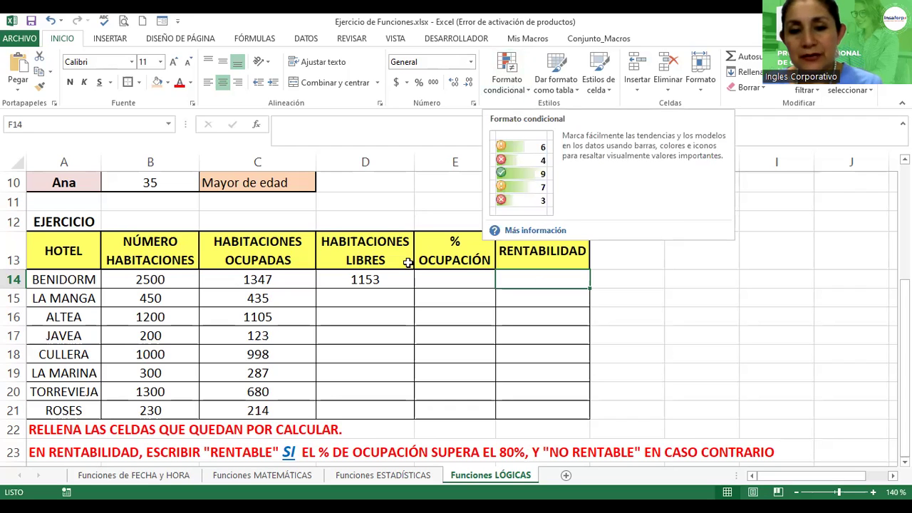
Enter =C14/B14 in E14 for BENIDORM's occupancy percentage.
left_click(456, 280)
type("=")
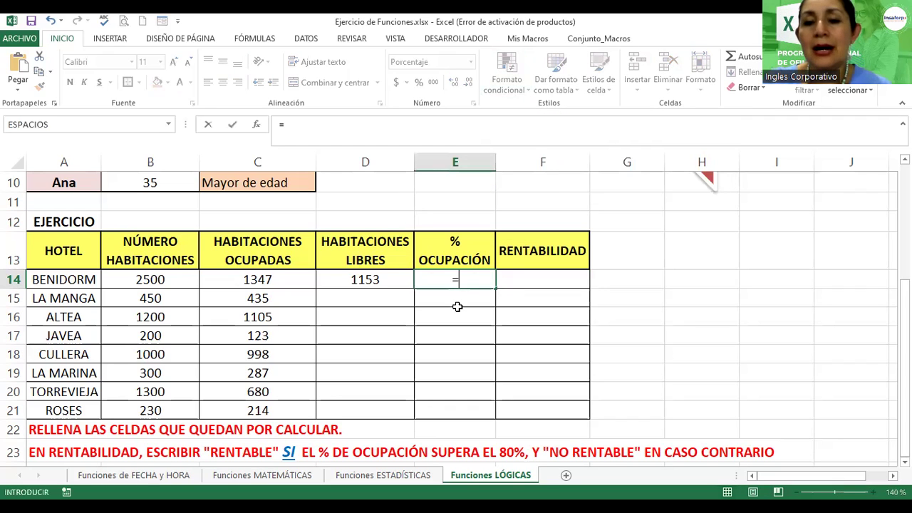
left_click(246, 280)
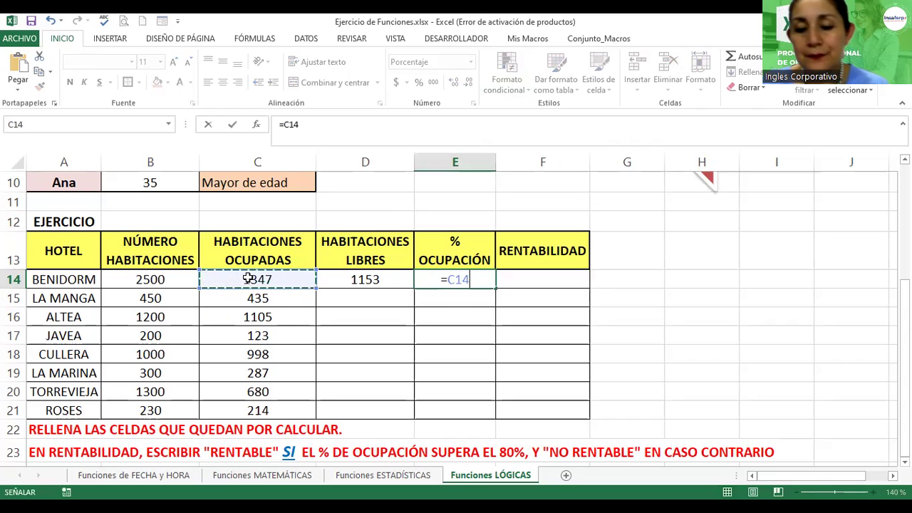
type("/")
left_click(146, 276)
key("Return")
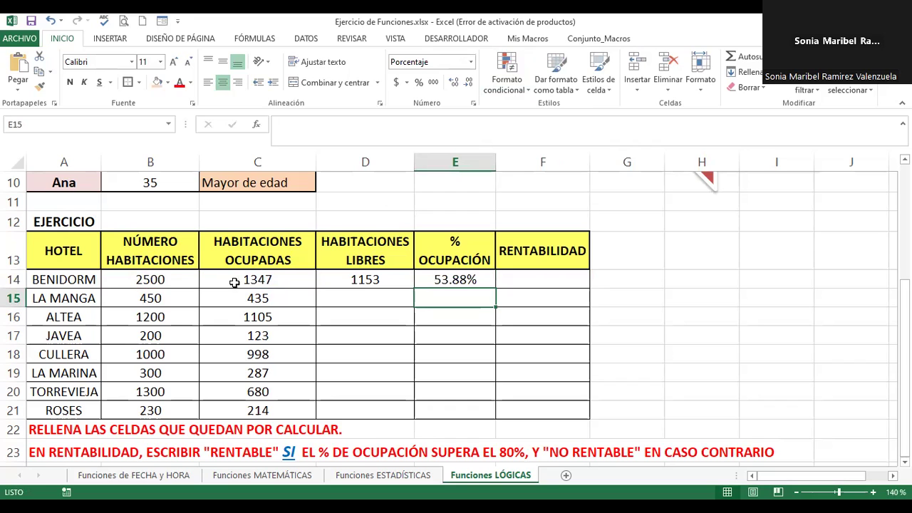
Fill the free-rooms and occupancy formulas down to ROSES in row 21.
left_click(374, 279)
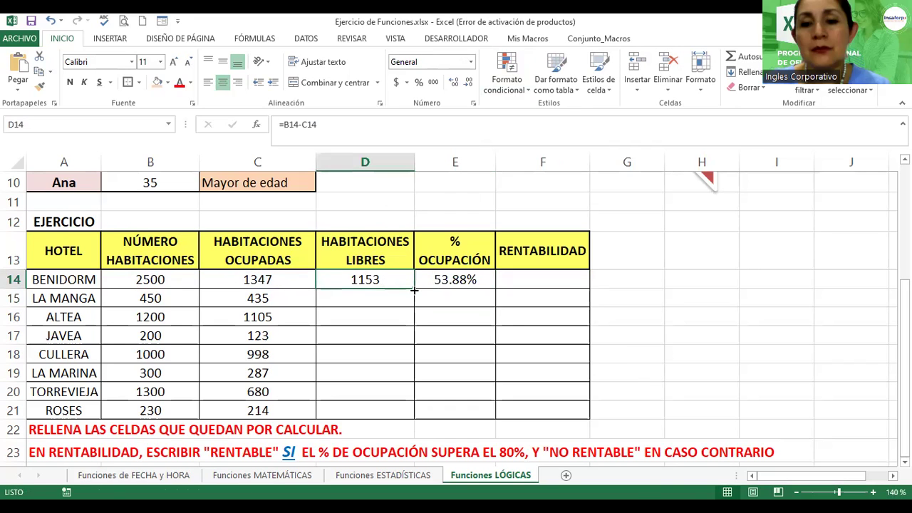
double_click(410, 285)
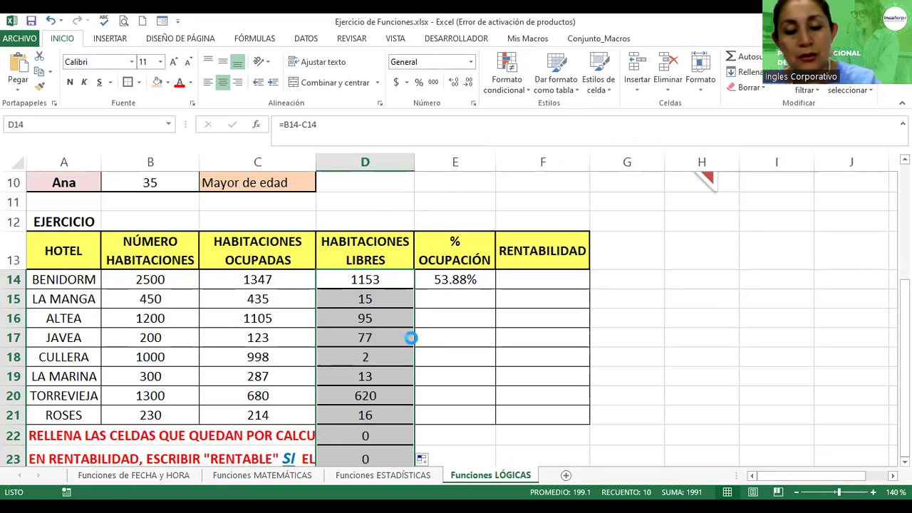
key("ctrl+z")
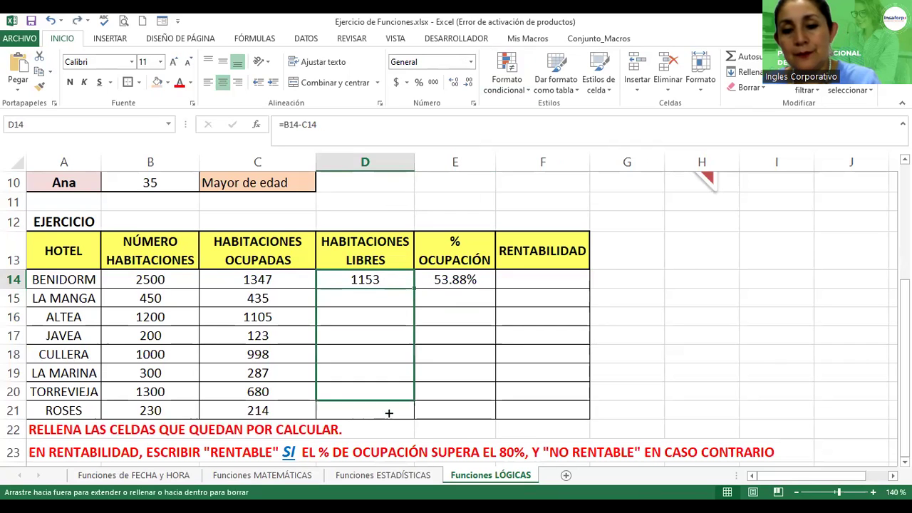
left_click_drag(415, 292, 389, 412)
left_click(468, 280)
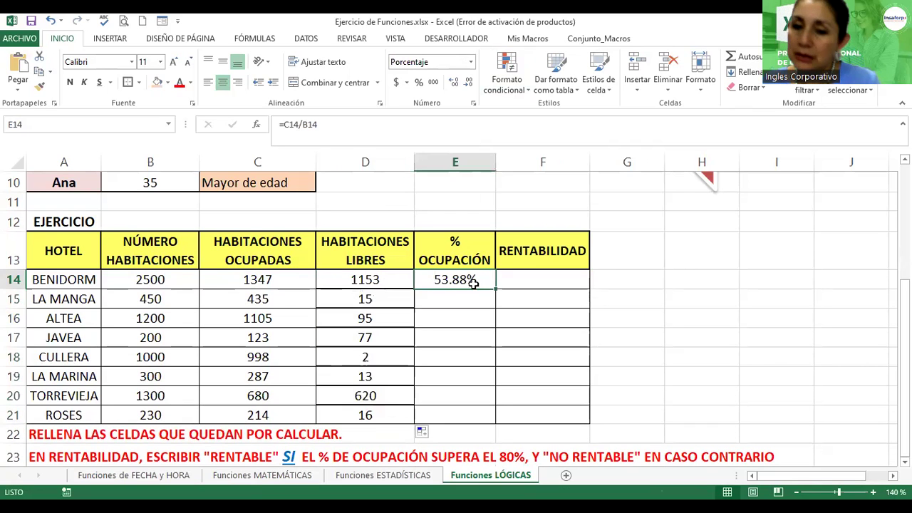
left_click_drag(495, 290, 477, 418)
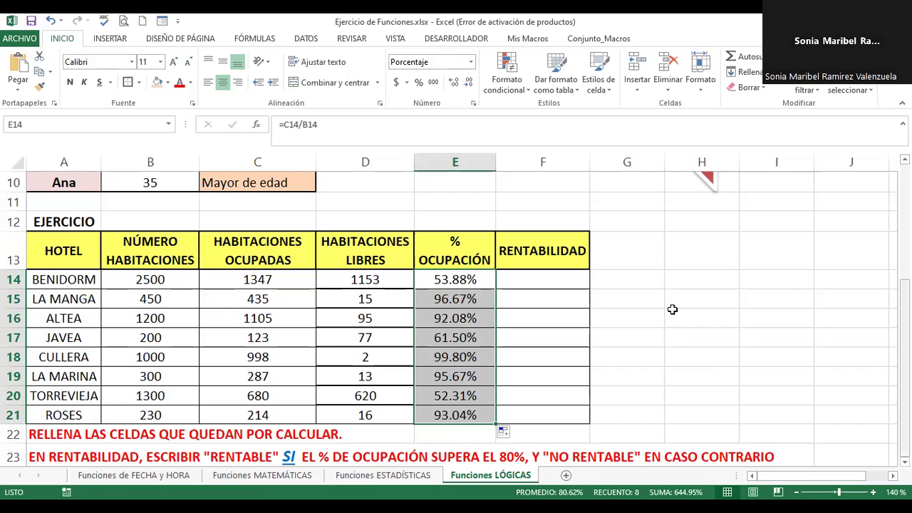
left_click(550, 279)
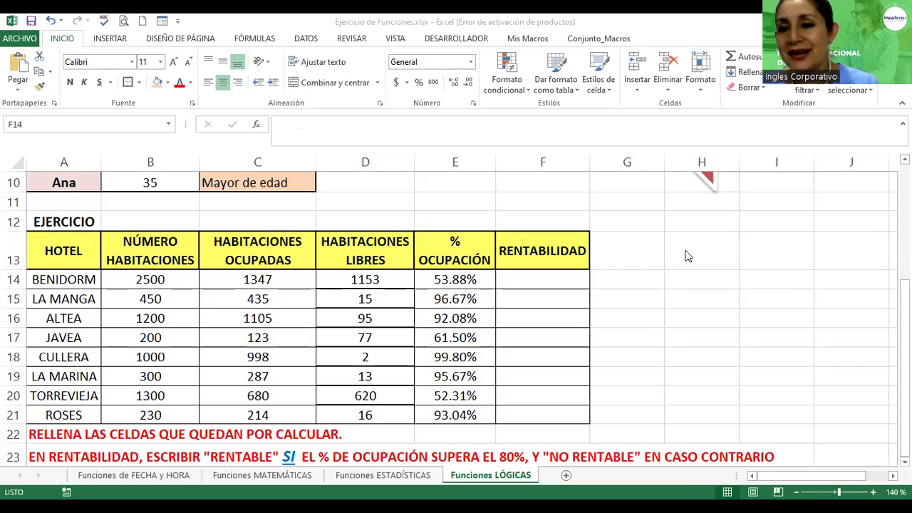
left_click(529, 281)
scroll(633, 257, "down", 1)
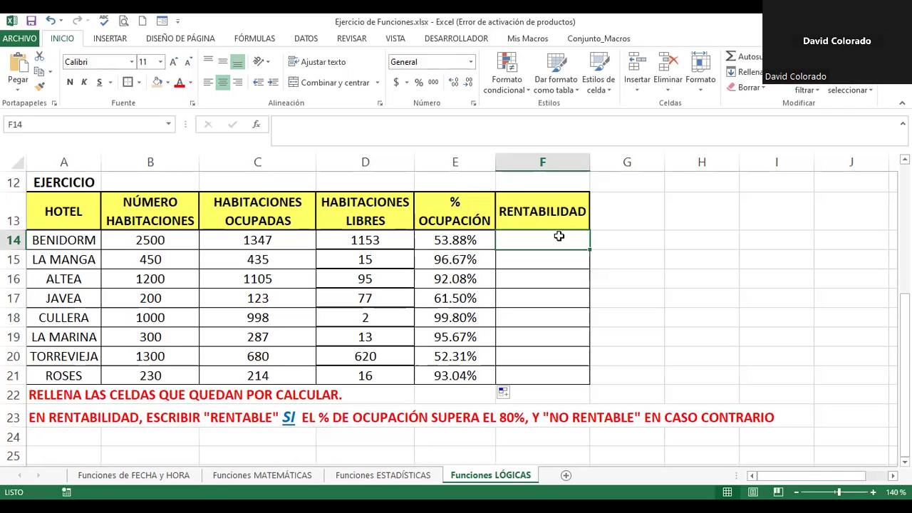
double_click(462, 243)
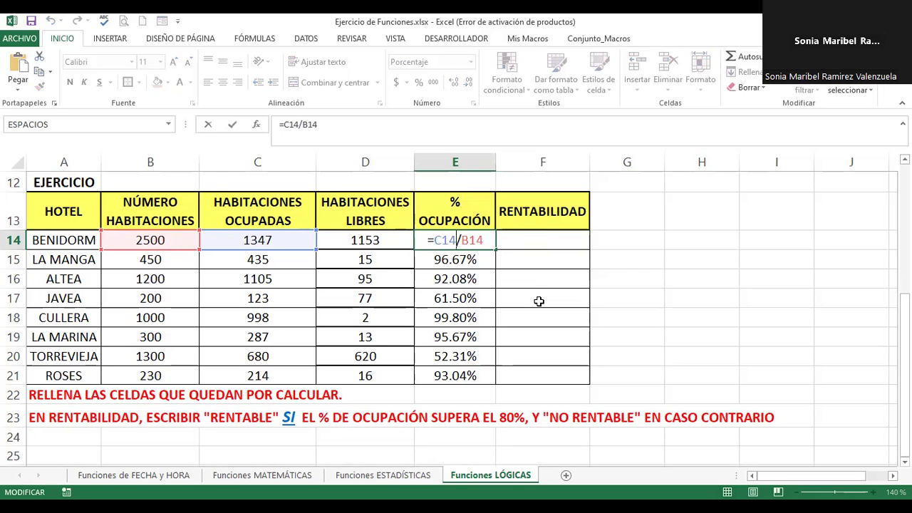
key("Return")
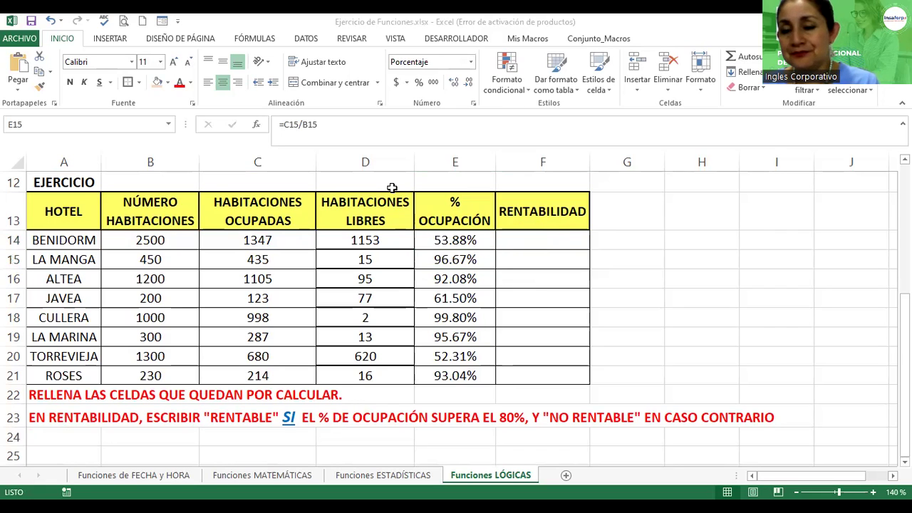
key("F2")
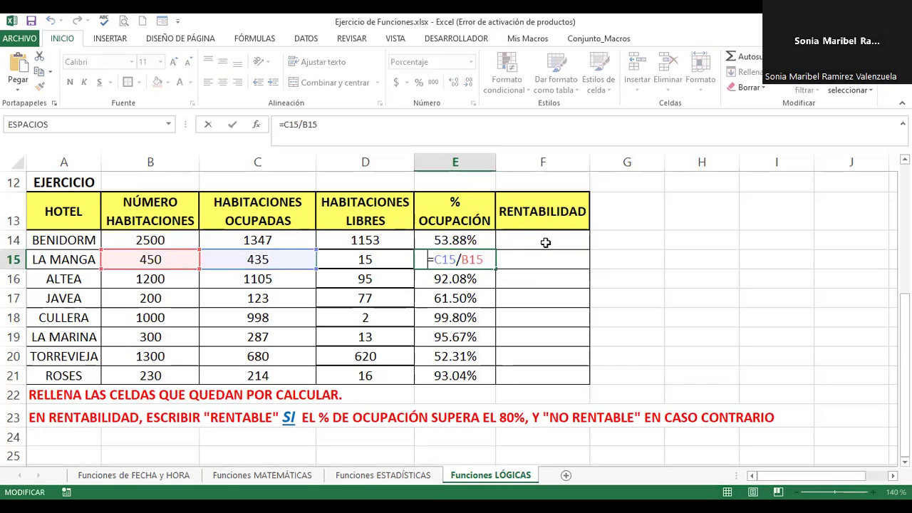
key("Return")
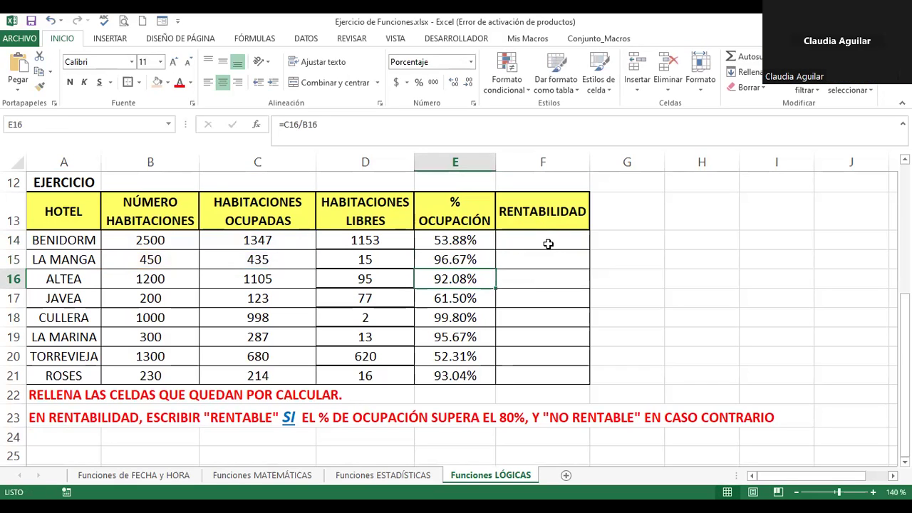
left_click(548, 244)
type("=")
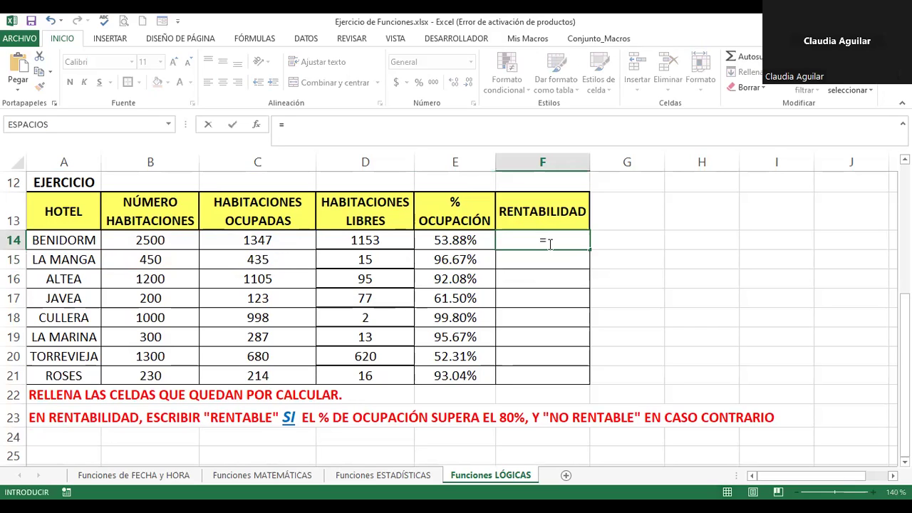
type("si(")
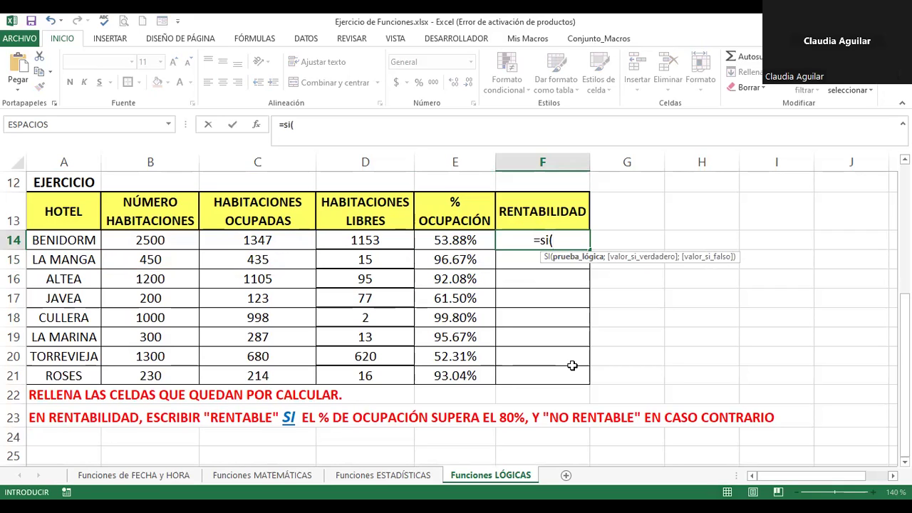
Complete F14 as =SI(E14>80%;"Rentable";"No Rentable"), which shows No Rentable.
left_click(459, 242)
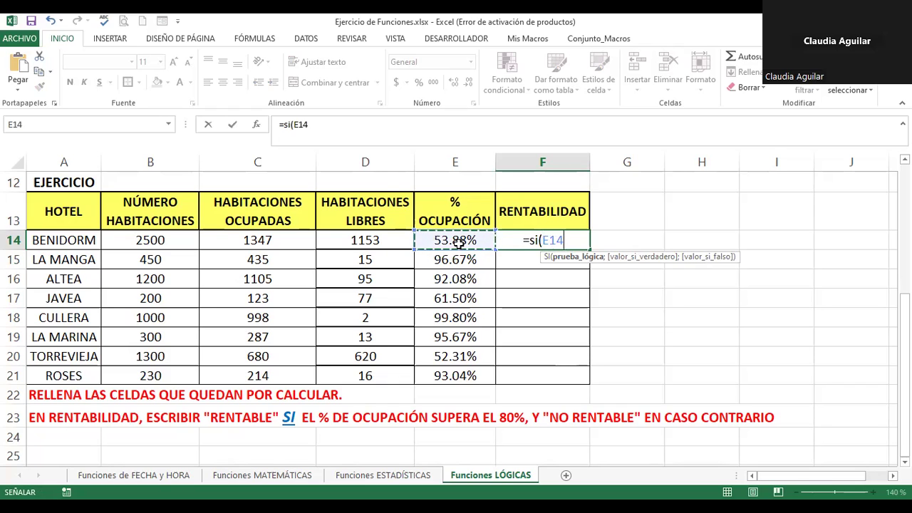
type(">")
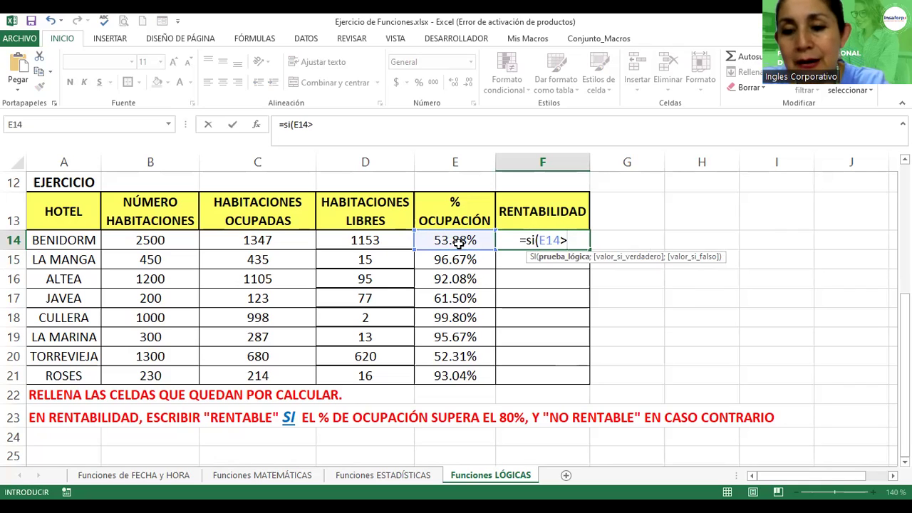
type("8'")
type("0%")
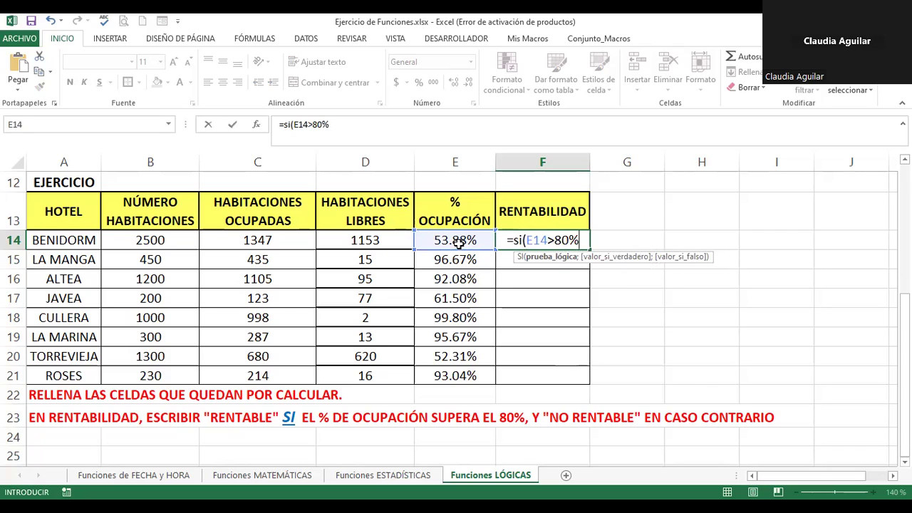
type(";")
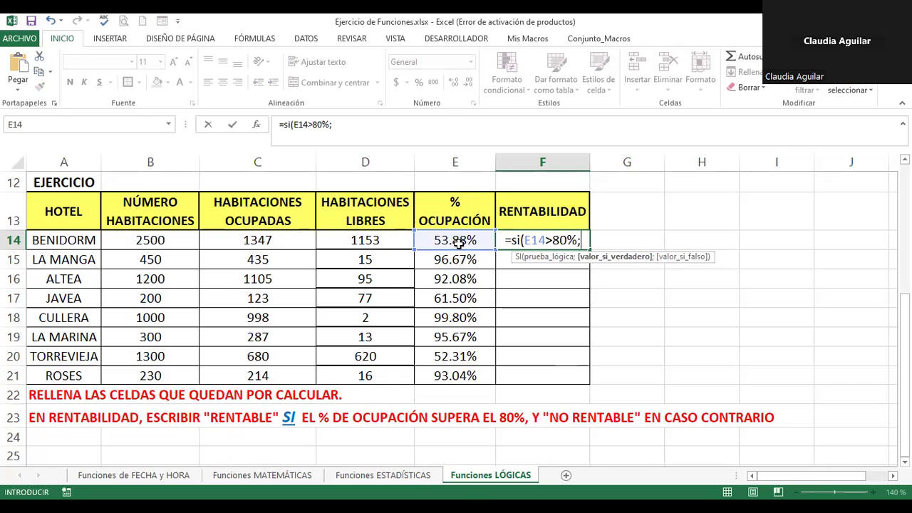
type("\"")
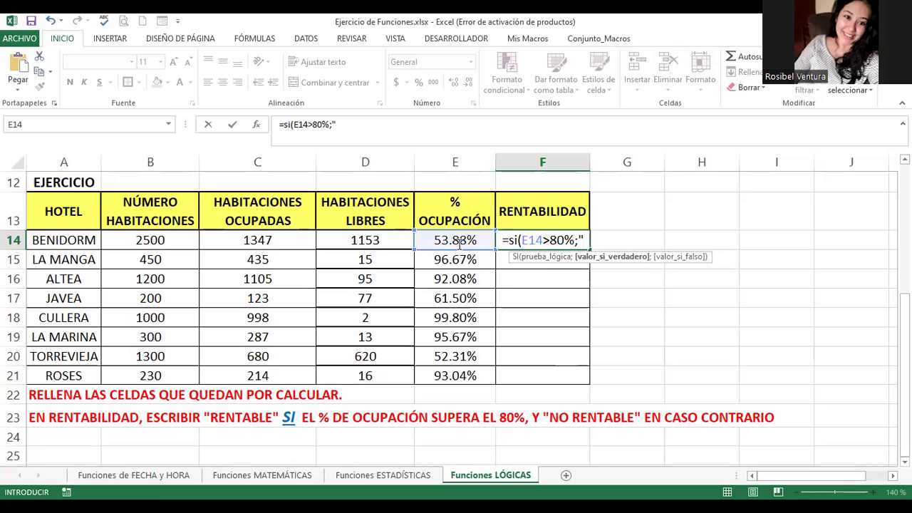
type("Rentable\";")
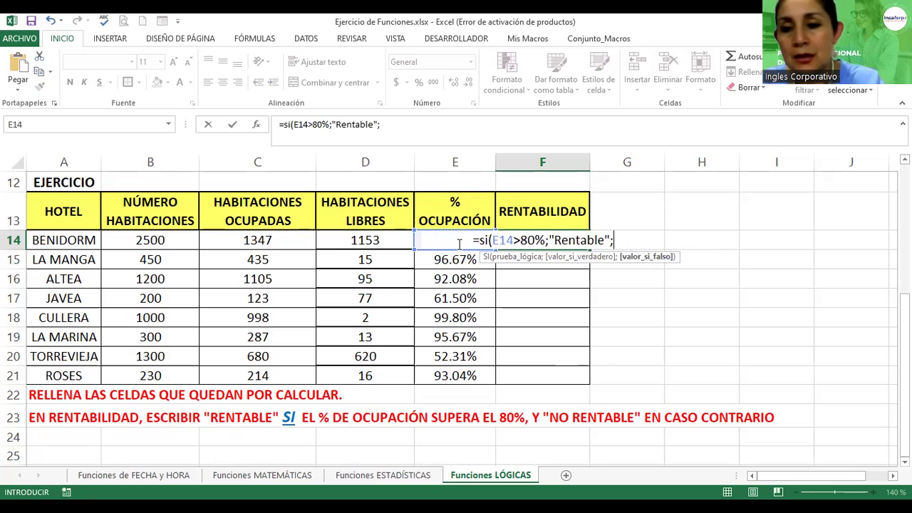
type("\"")
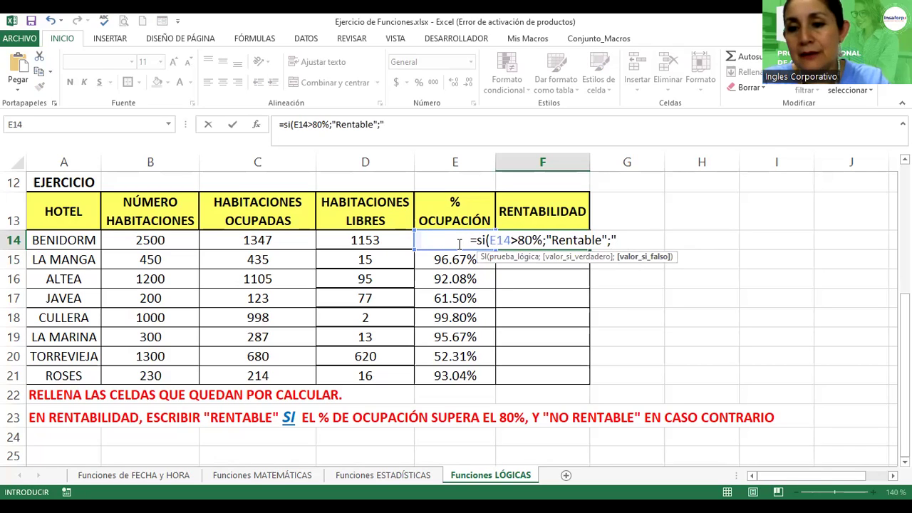
type("No Rentable\")")
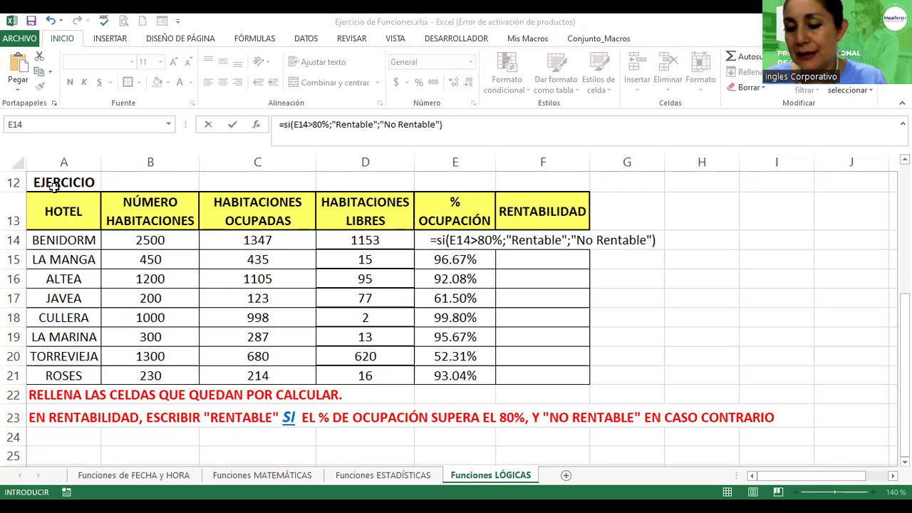
key("Return")
Fill the Rentabilidad formula from F14 down to F21 for all eight hotels.
left_click(545, 241)
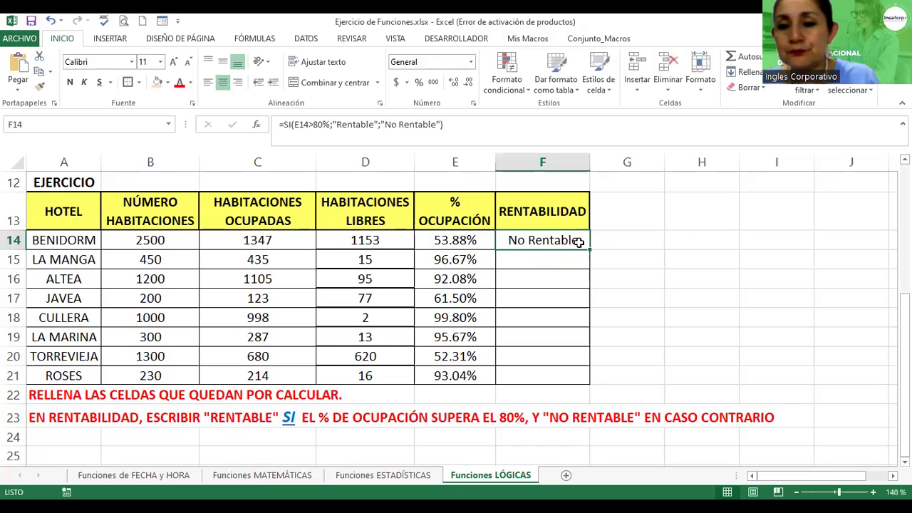
left_click_drag(589, 250, 592, 378)
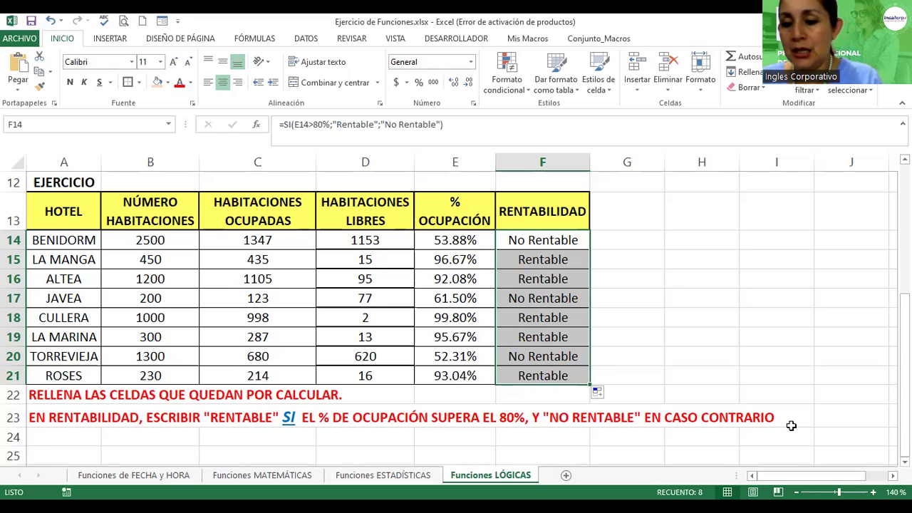
left_click(702, 211)
scroll(456, 306, "down", 2, "ctrl")
scroll(456, 306, "up", 2)
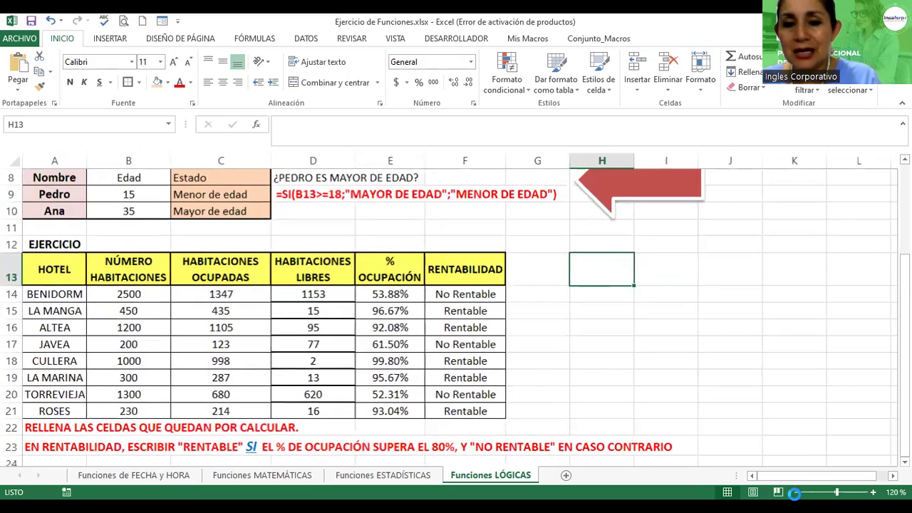
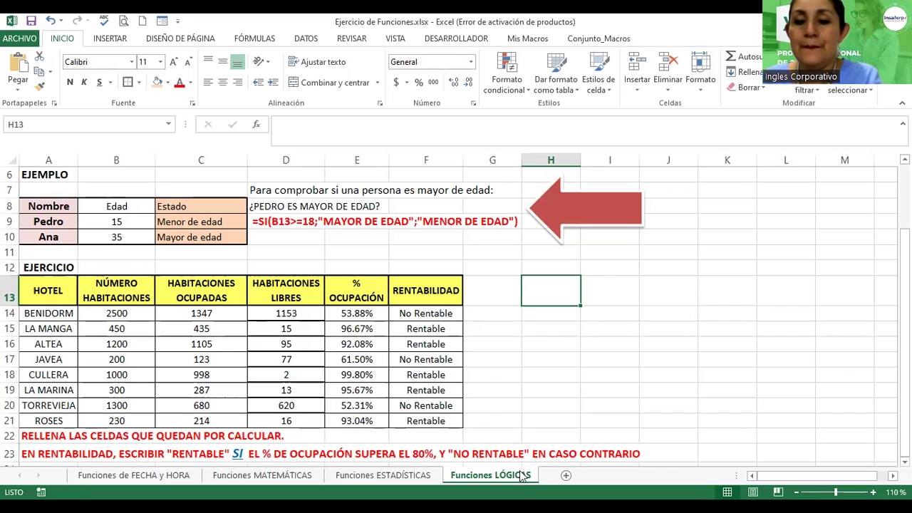
Colour the Funciones LÓGICAS sheet tab yellow.
right_click(521, 477)
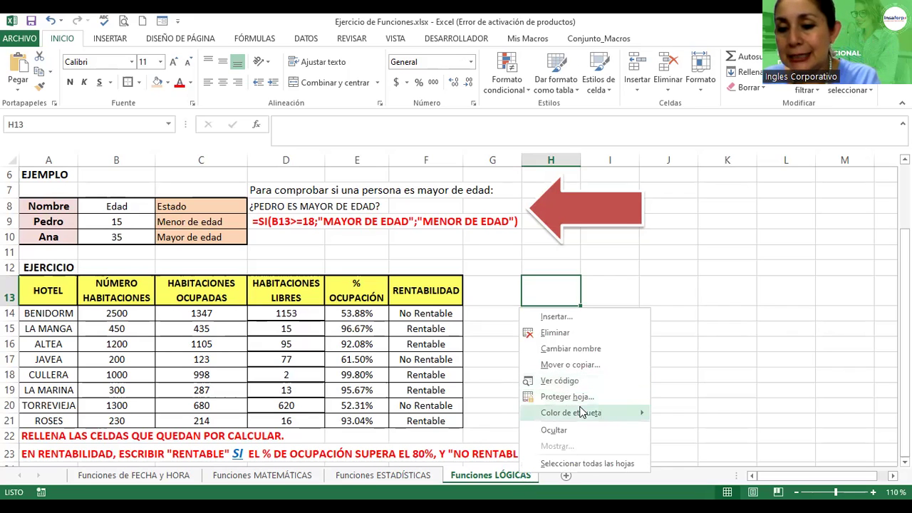
mouse_move(589, 413)
left_click(691, 432)
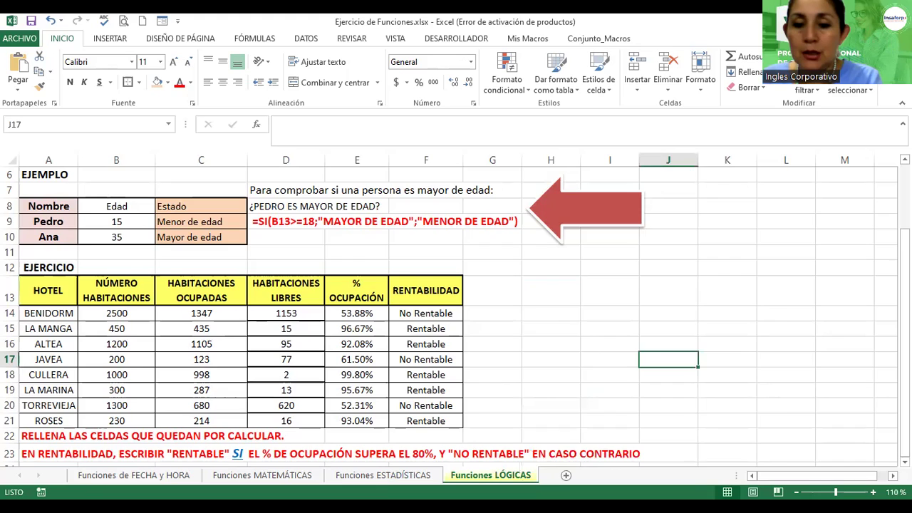
Switch to the Funciones ESTADÍSTICAS sheet and zoom the view to 120%.
left_click(389, 477)
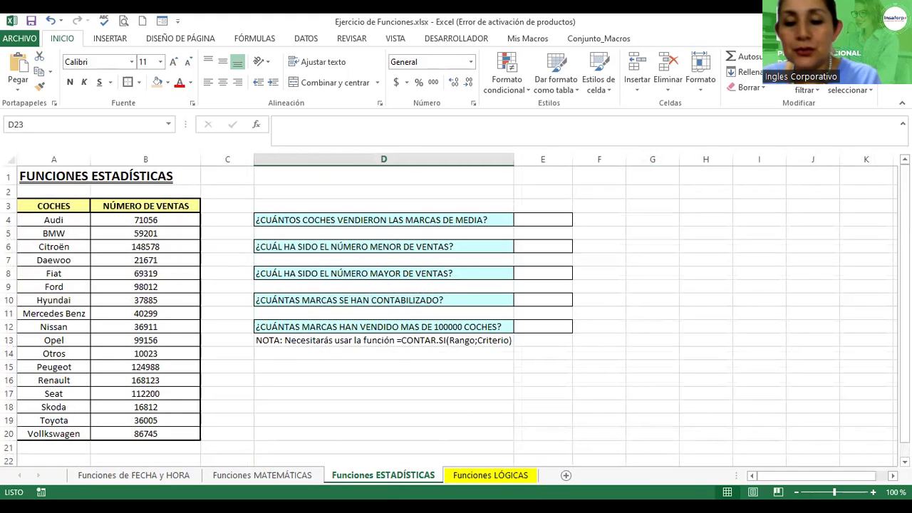
left_click(231, 259)
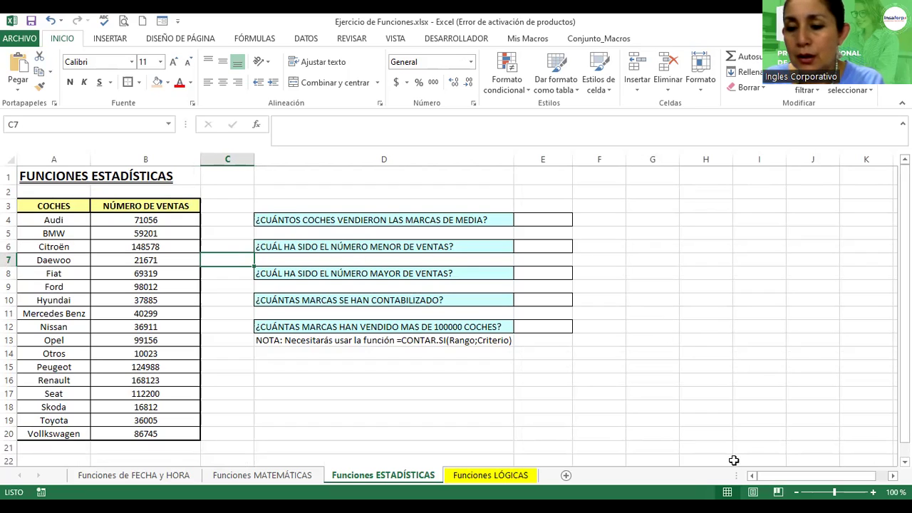
left_click(873, 491)
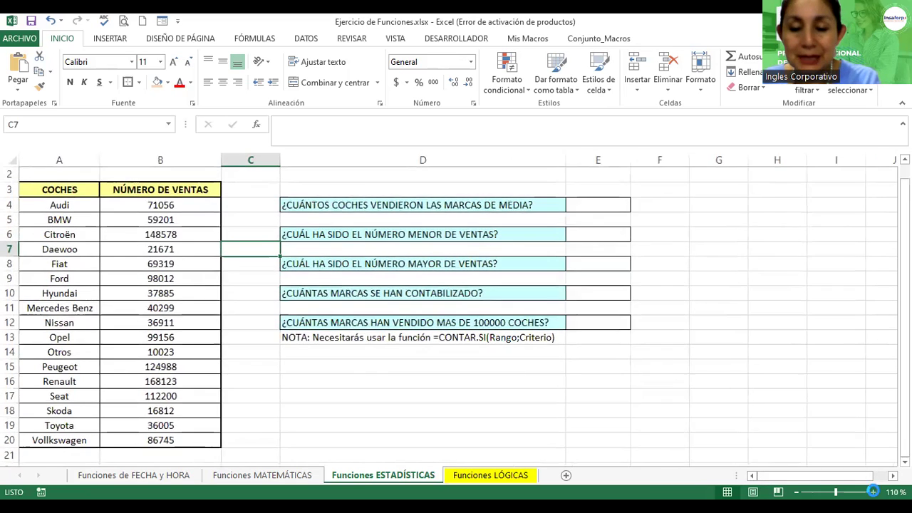
left_click(873, 492)
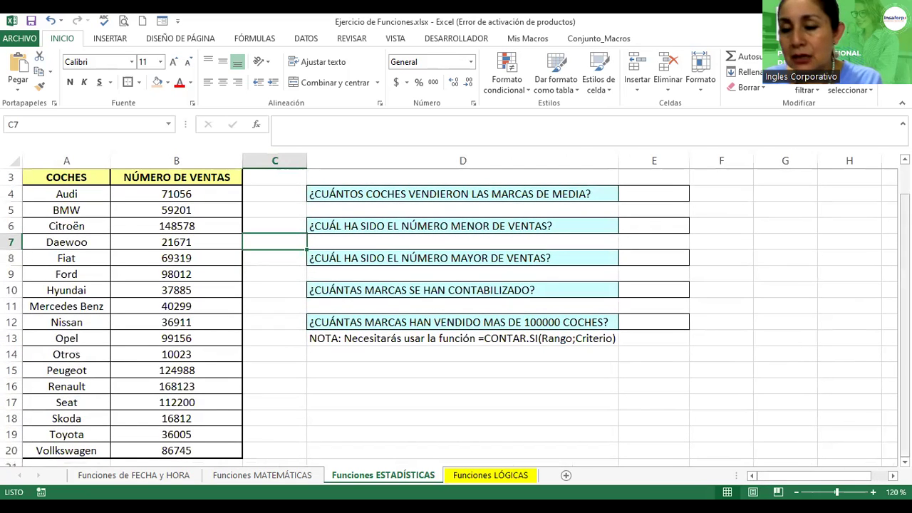
scroll(882, 212, "up", 1)
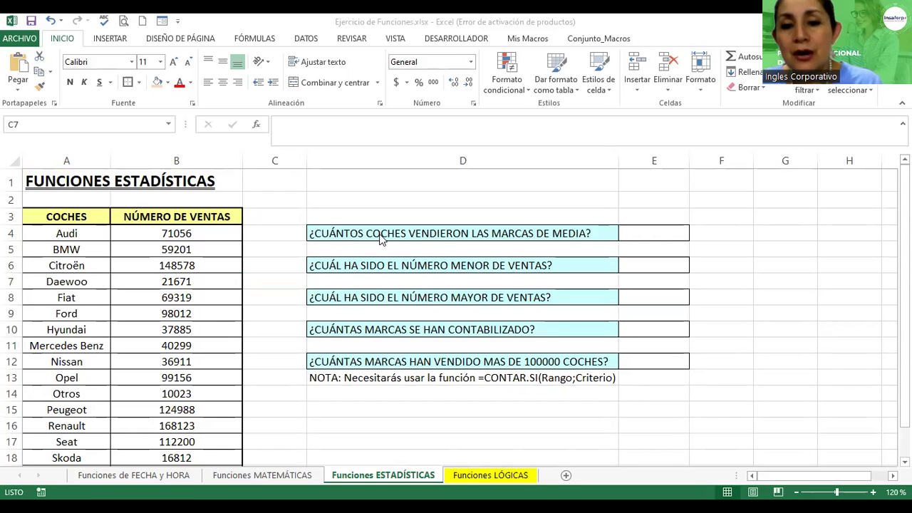
left_click(536, 243)
Number the questions 1 to 4 in C4, C6, C8 and C10, then select C12.
left_click(537, 233)
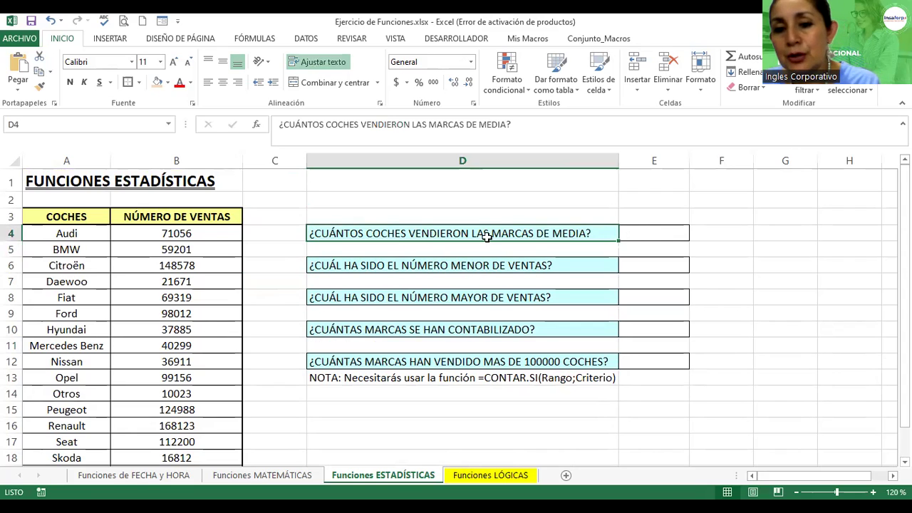
left_click(289, 232)
type("1")
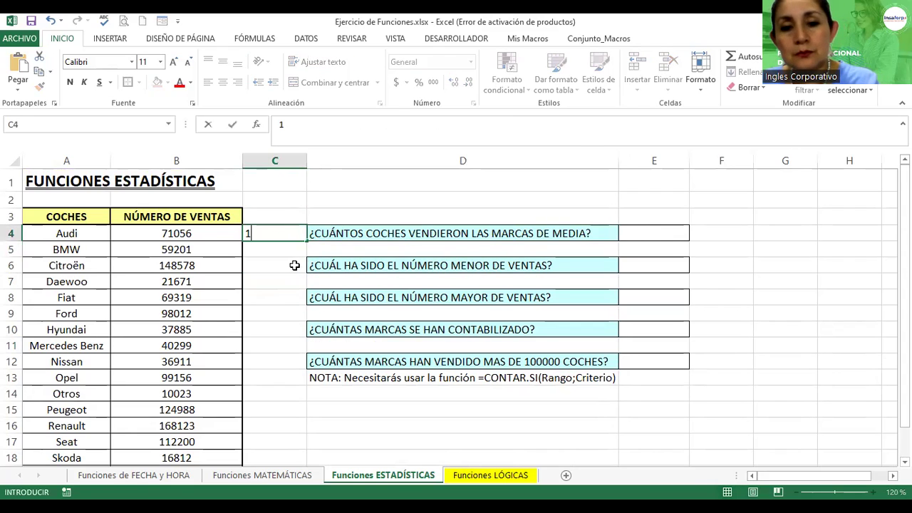
left_click(292, 265)
type("2")
left_click(295, 296)
type("3")
left_click(295, 329)
type("4")
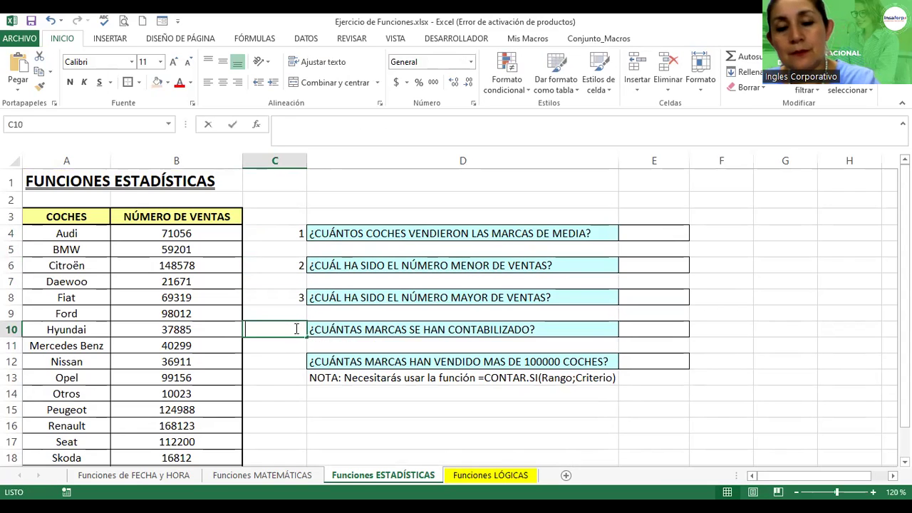
left_click(292, 362)
Enter 5 in C12 beside the last question and move to E4.
type("5")
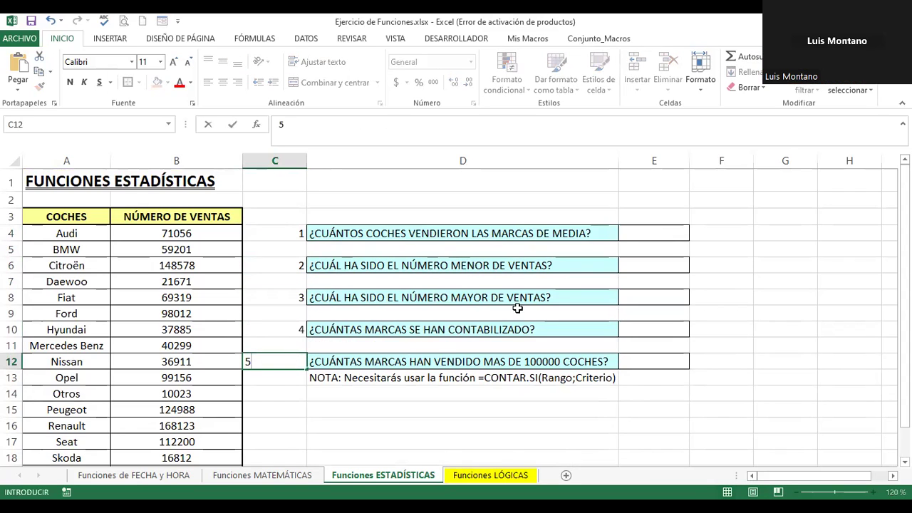
left_click(641, 236)
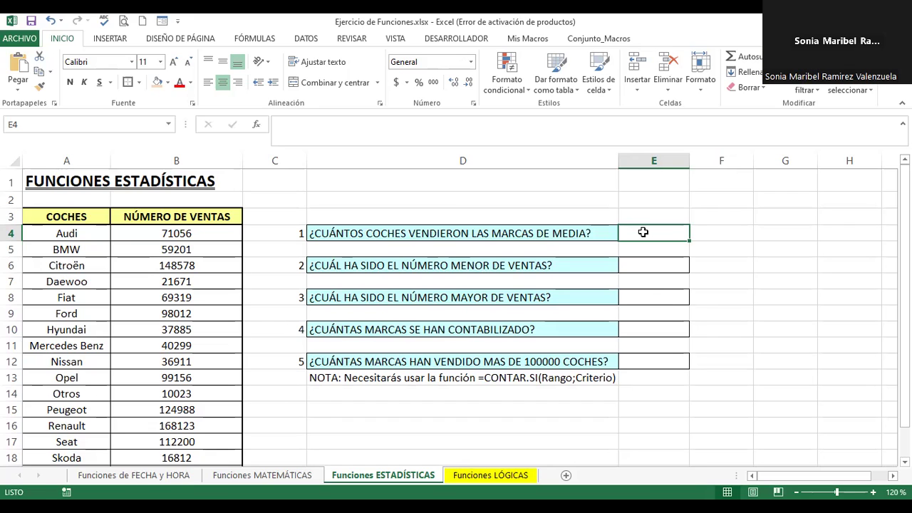
Enter =contar.si(A4:A20;"Media") in E4, which returns 0.
type("=")
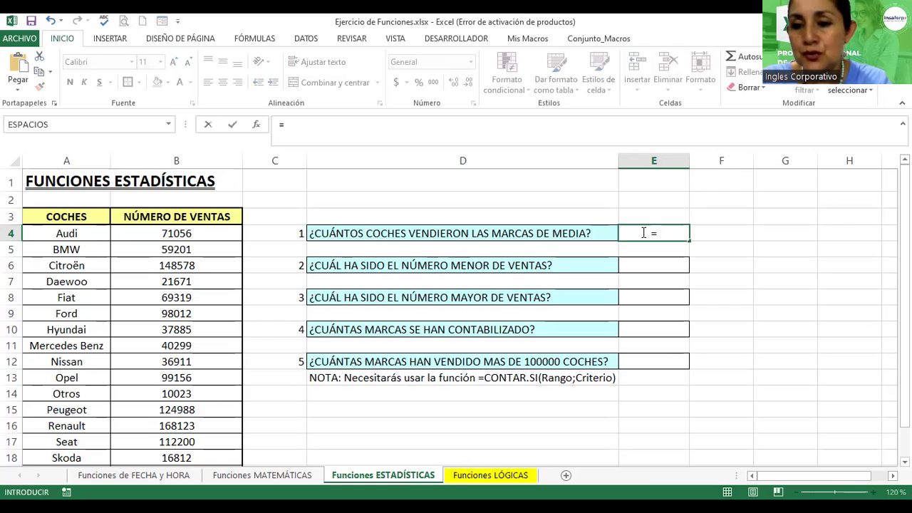
type("contar.si(")
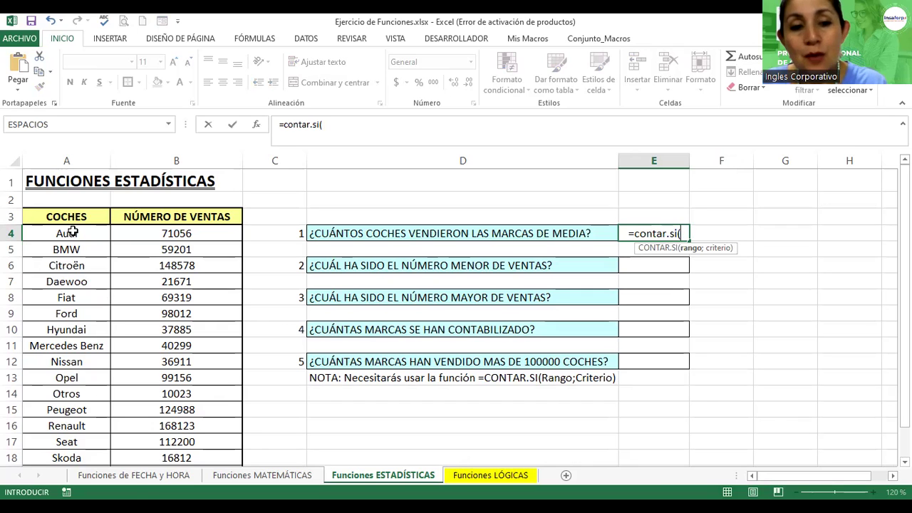
left_click_drag(72, 232, 74, 426)
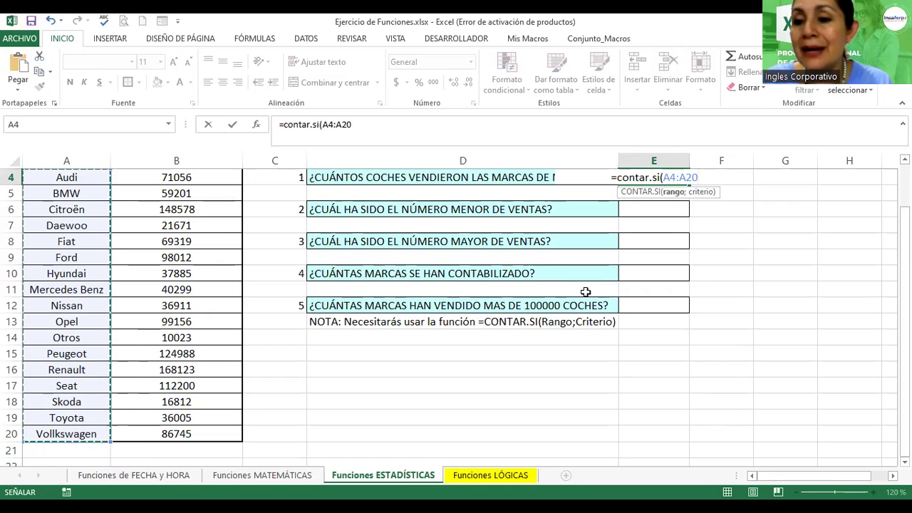
type(";")
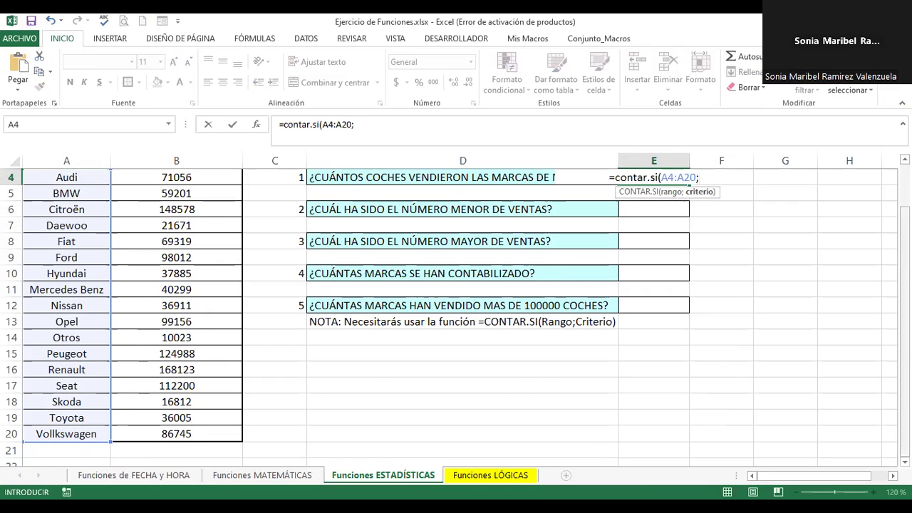
scroll(804, 278, "up", 1)
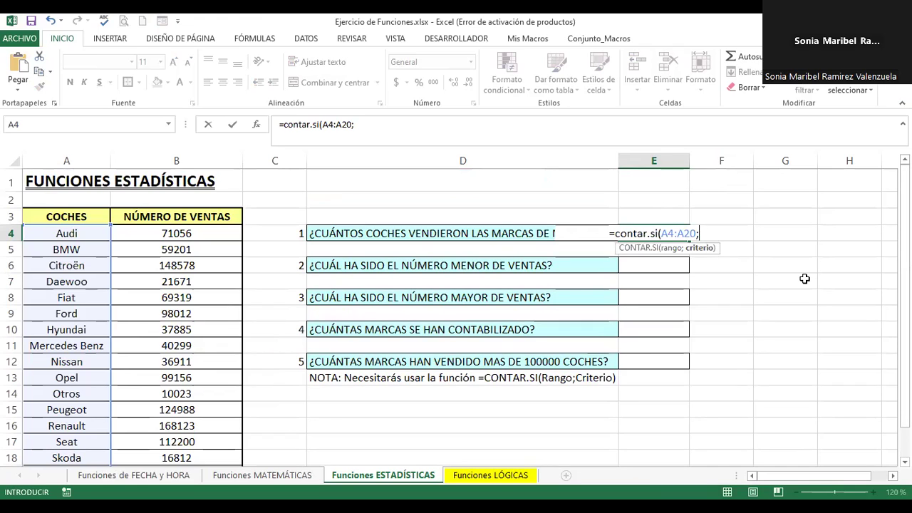
type("\"Media\")")
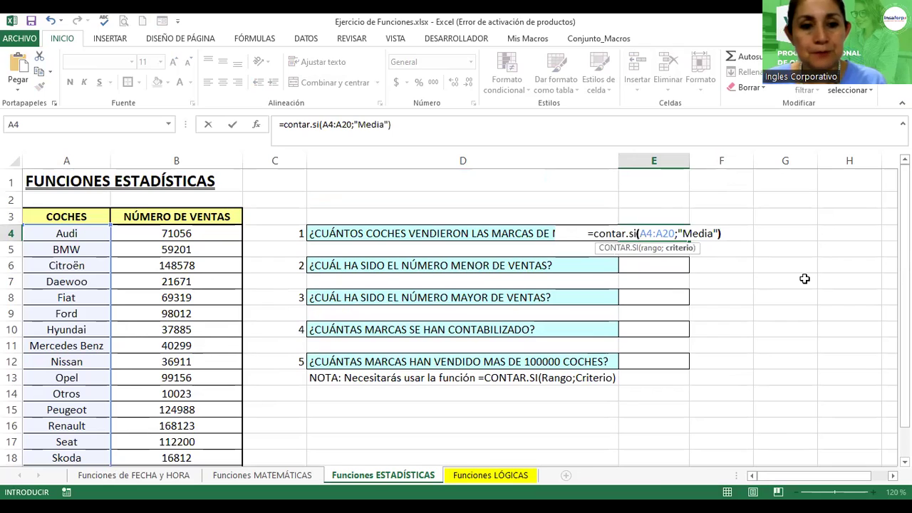
key("Return")
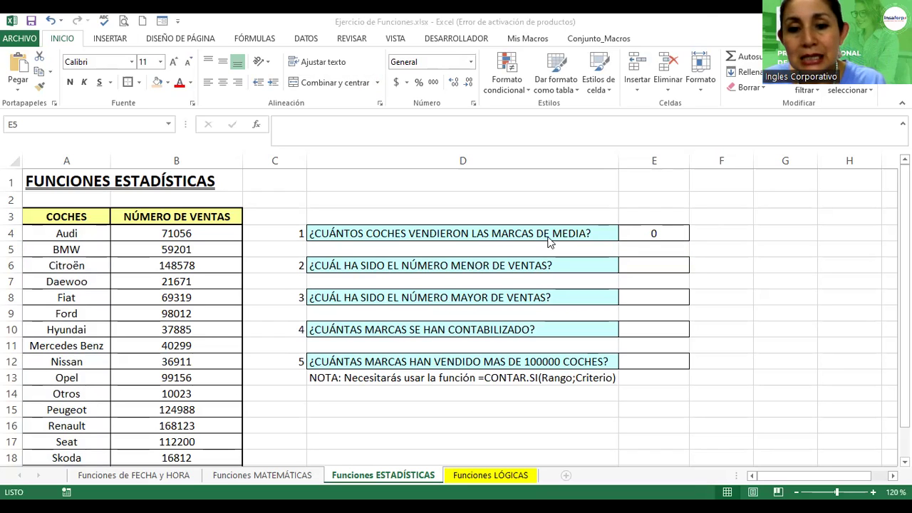
Enter =Min(B4:B20) in E6 to show the lowest sales figure, 10023.
left_click(640, 269)
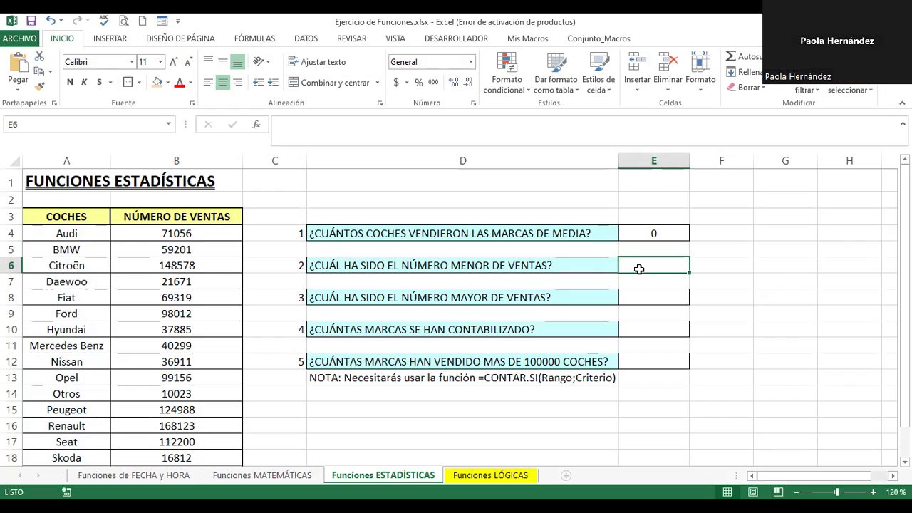
type("=\"")
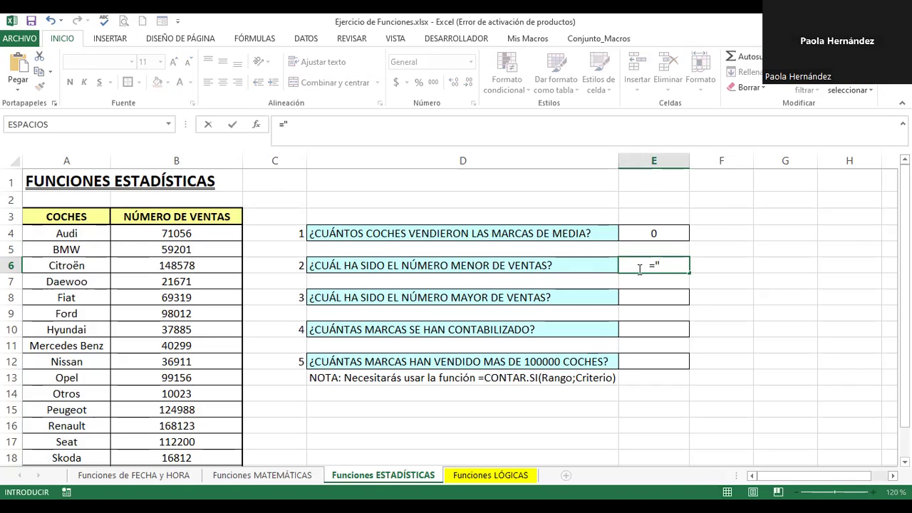
key("BackSpace")
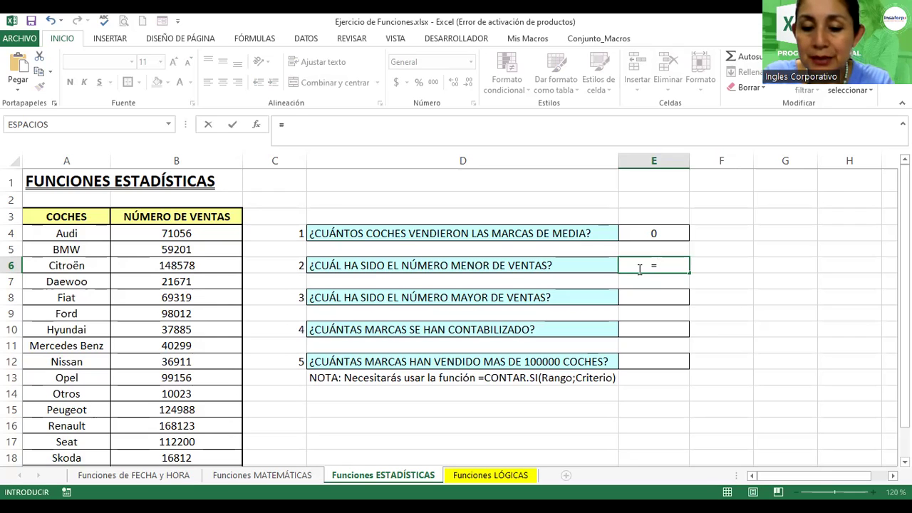
type("Min(")
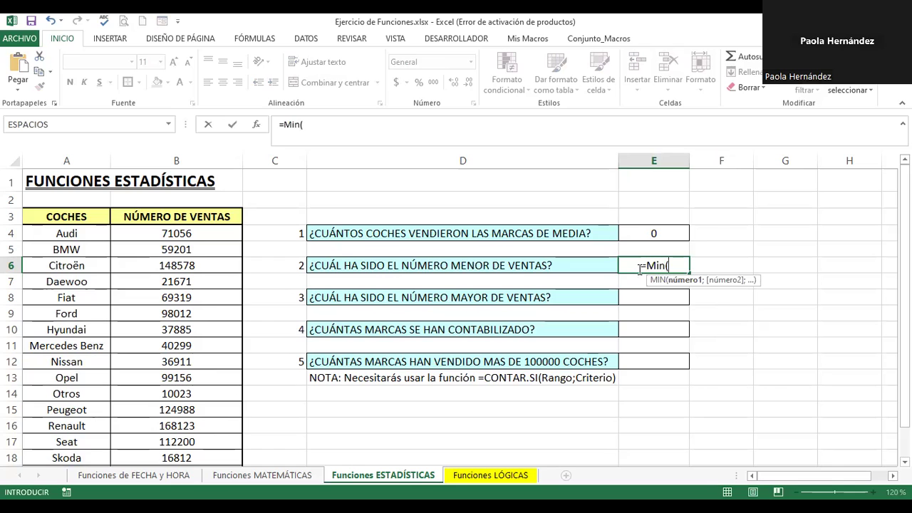
left_click(179, 233)
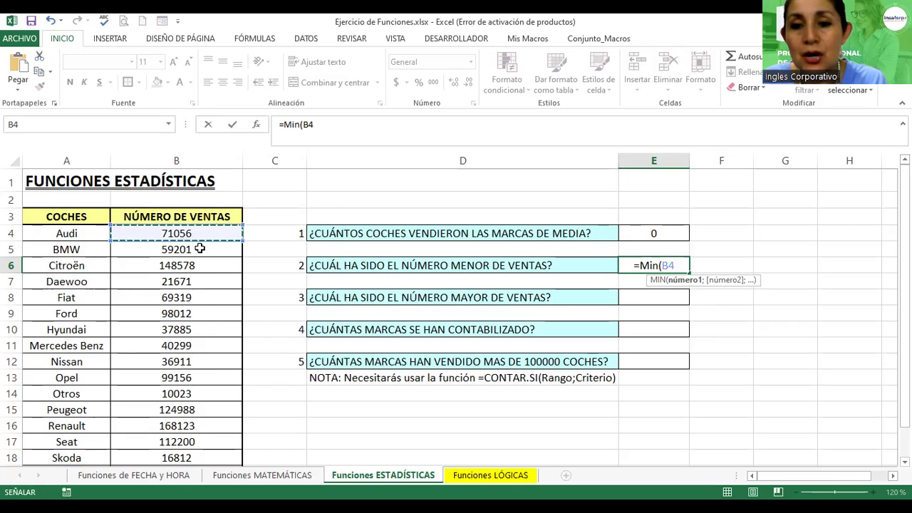
left_click_drag(178, 233, 214, 403)
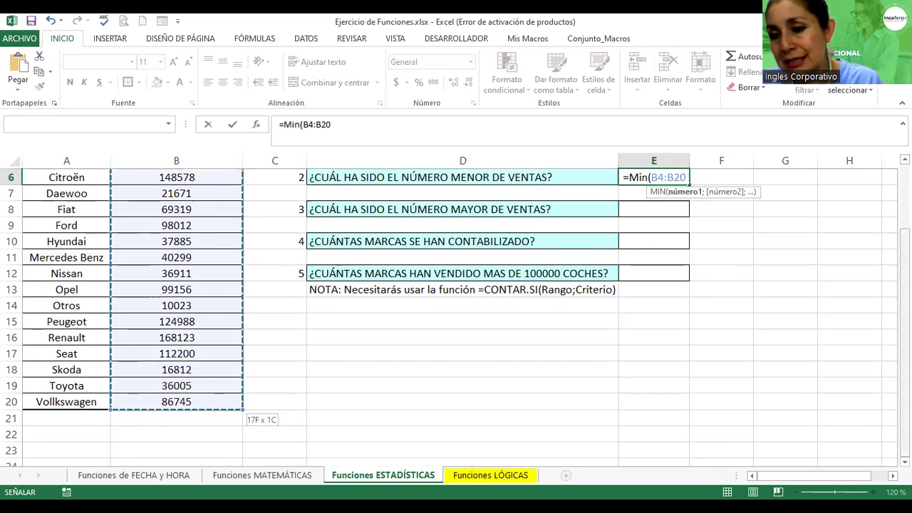
scroll(890, 173, "up", 2)
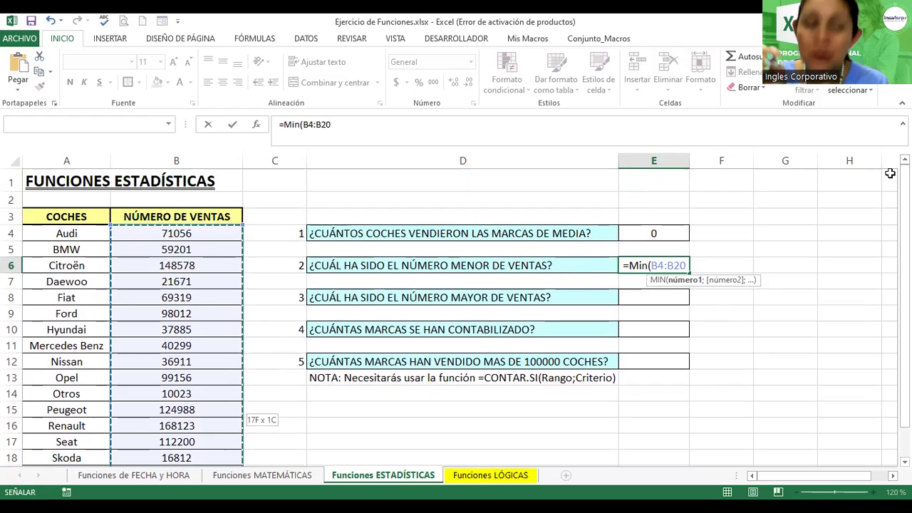
type(")")
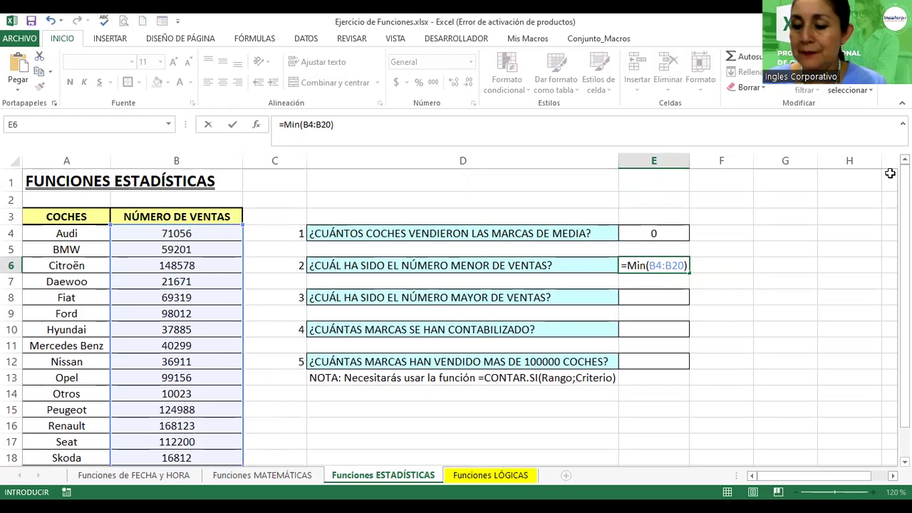
key("Return")
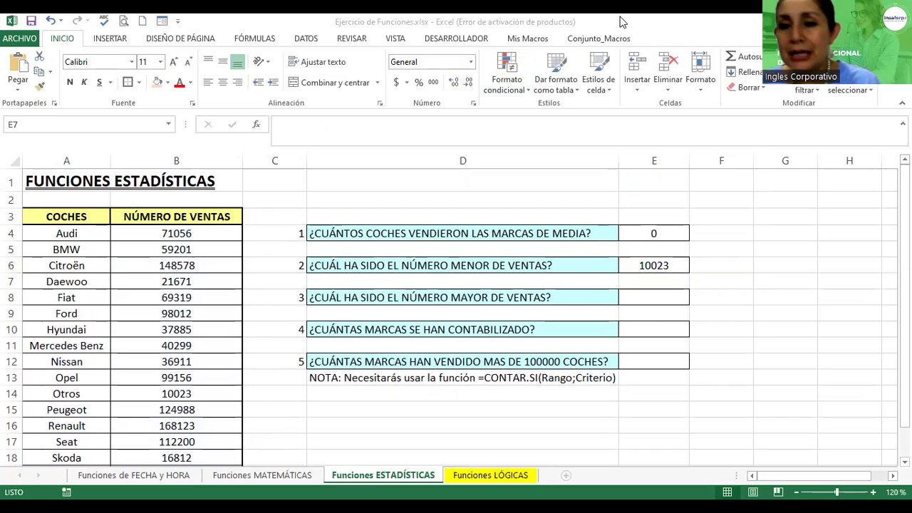
left_click(670, 298)
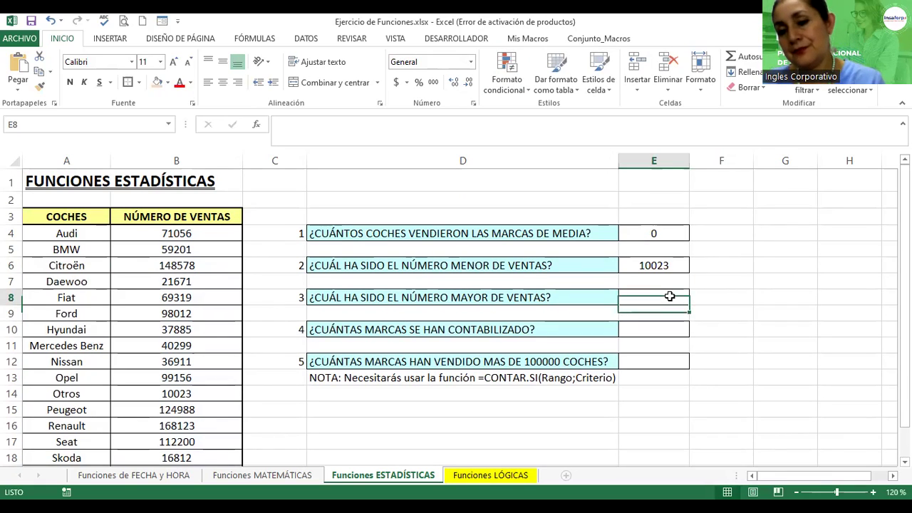
Enter a MAX formula over the sales column from B4 in E8, showing 168123.
left_click(670, 297)
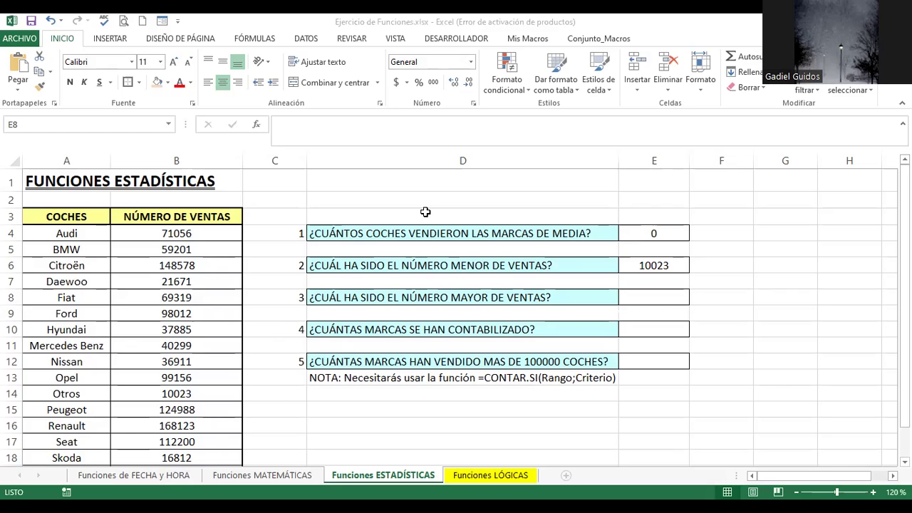
left_click(640, 297)
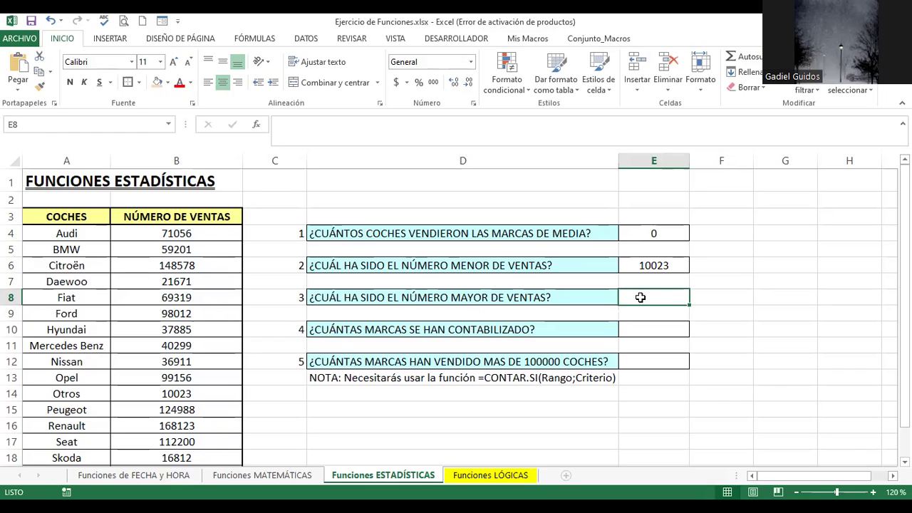
type("=")
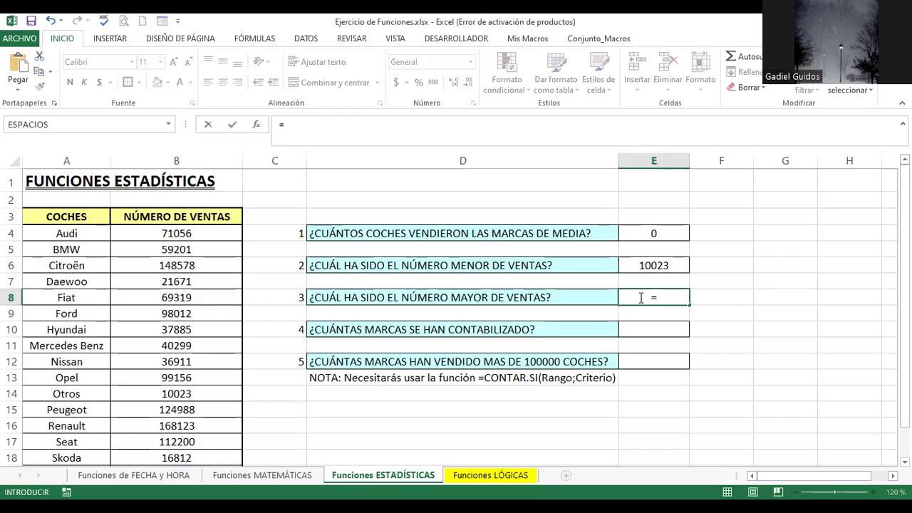
type("max")
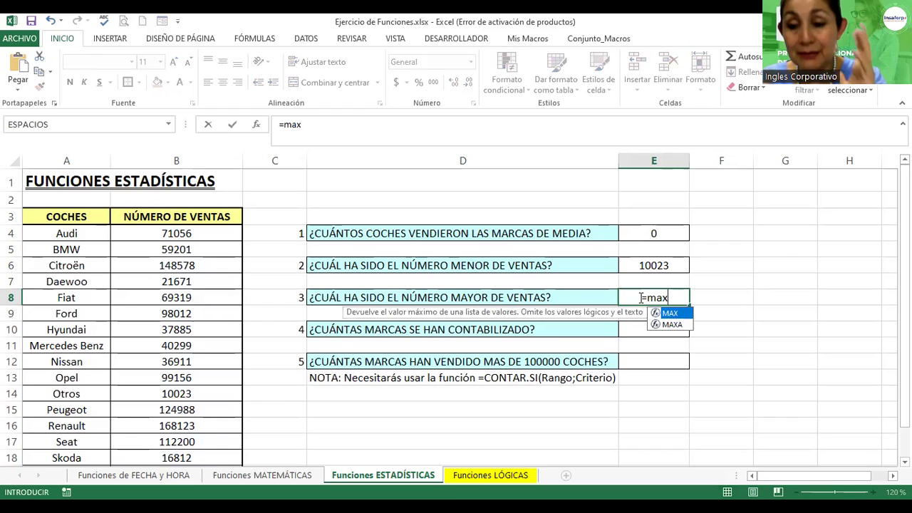
type("(")
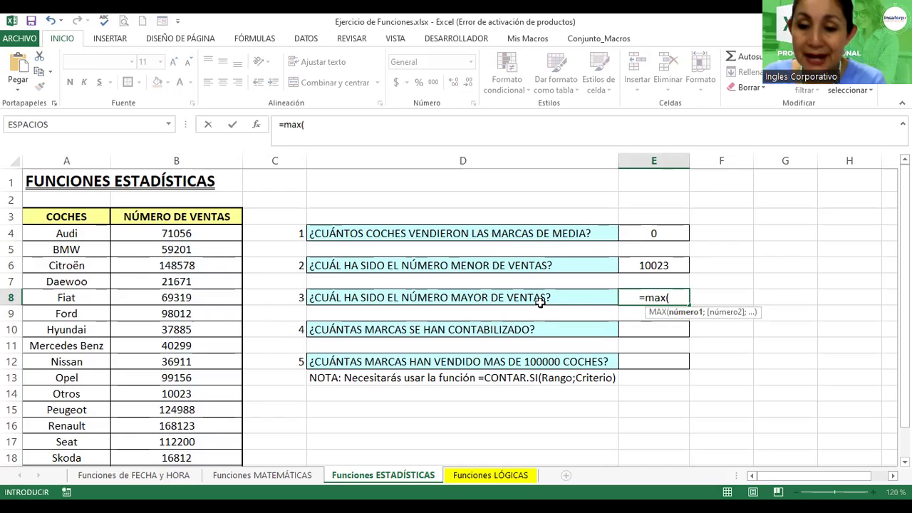
left_click(154, 233)
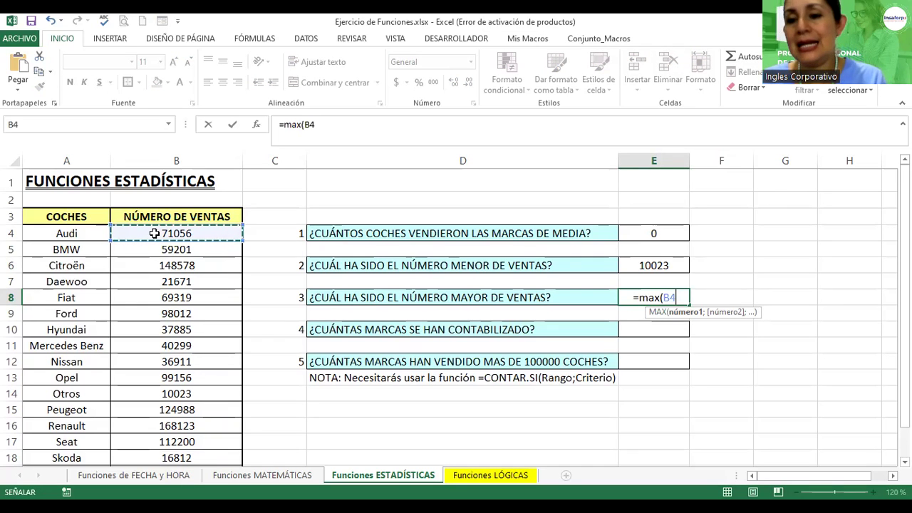
key("ctrl+shift+Down")
key("Return")
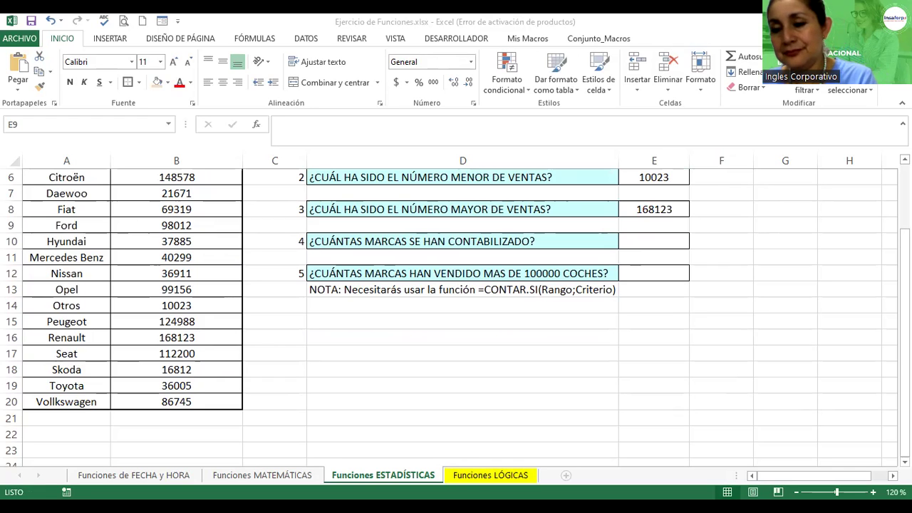
key("alt+Tab")
scroll(456, 314, "up", 2)
key("Down")
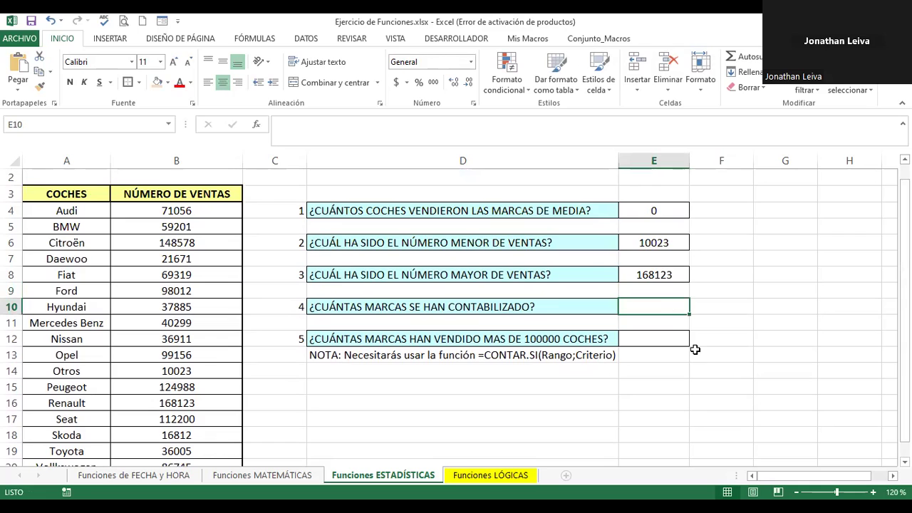
Count the car brands with =contara over A4:A20 in E10, giving 17.
type("=")
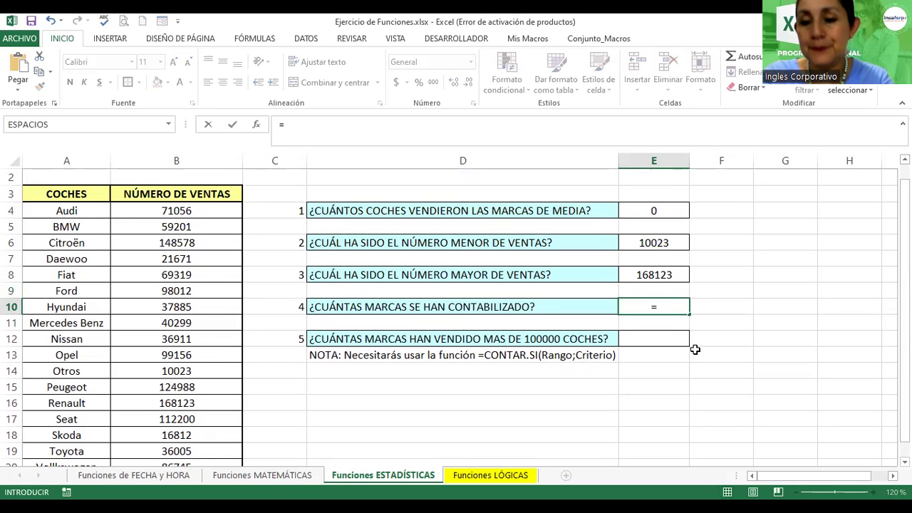
type("contara(")
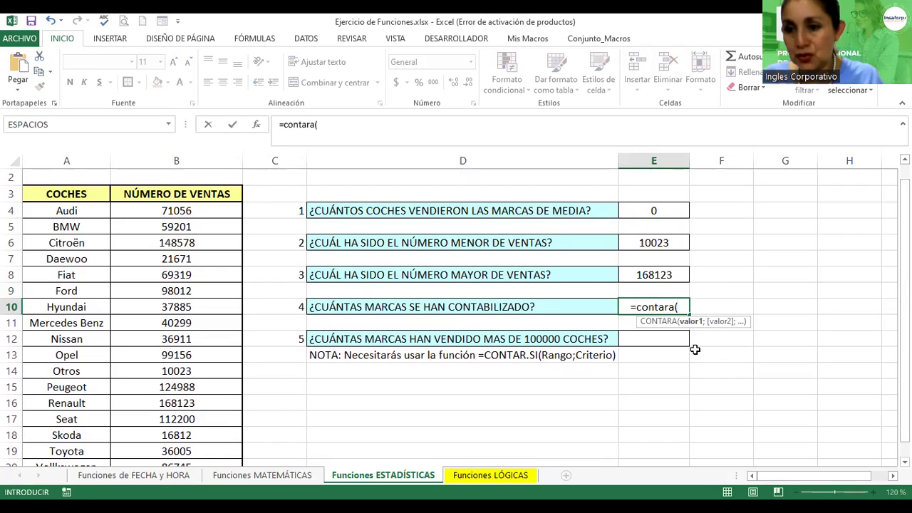
left_click_drag(86, 214, 84, 249)
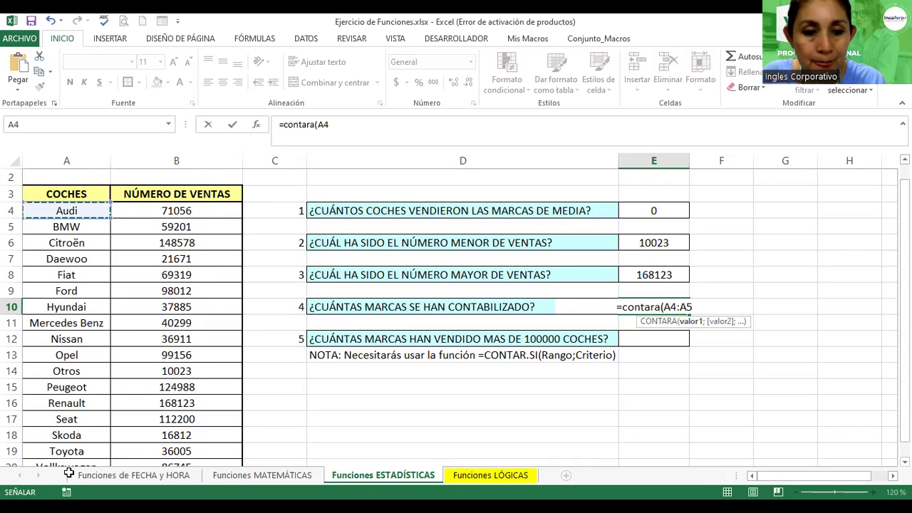
mouse_move(76, 447)
left_mouse_down()
mouse_move(302, 429)
mouse_move(394, 443)
left_mouse_up()
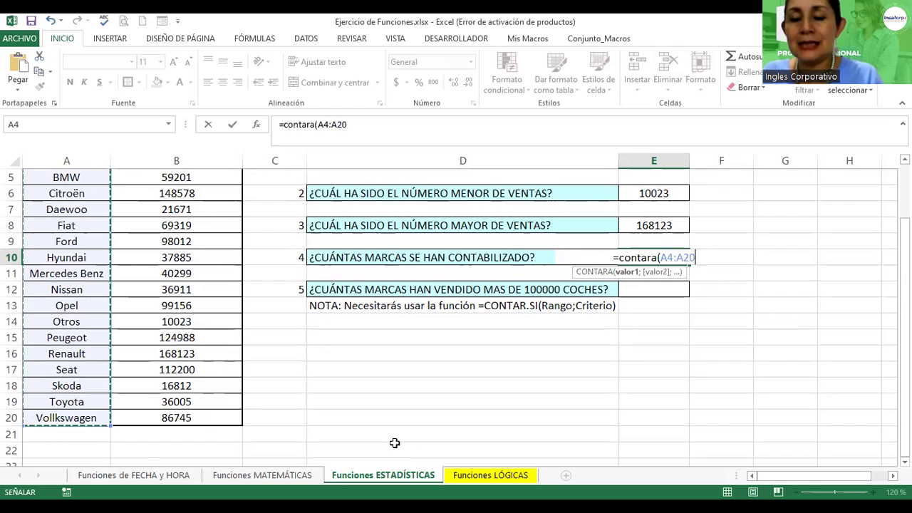
key("Return")
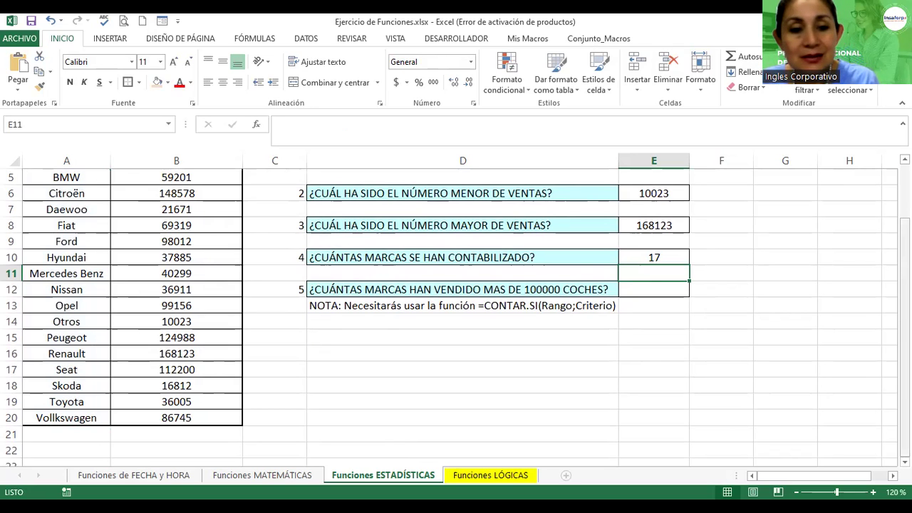
scroll(456, 314, "up", 2)
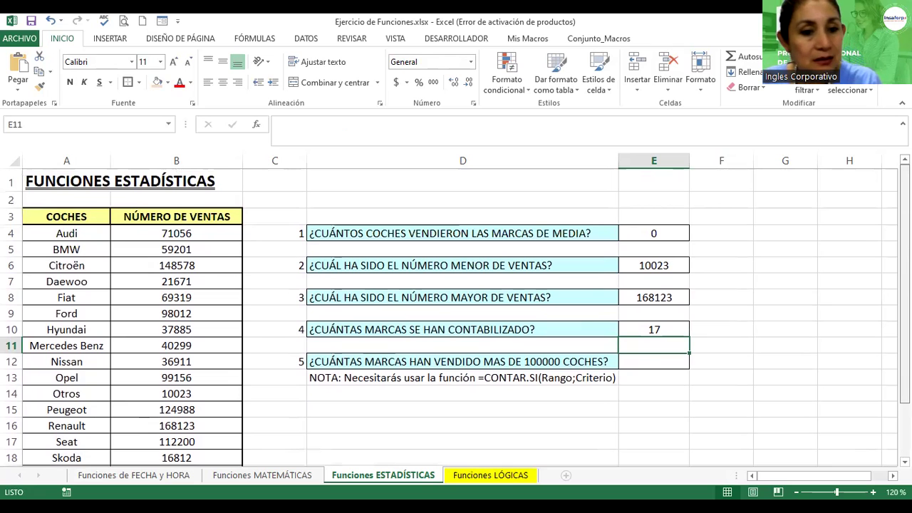
scroll(456, 313, "down", 1)
scroll(456, 314, "down", 2)
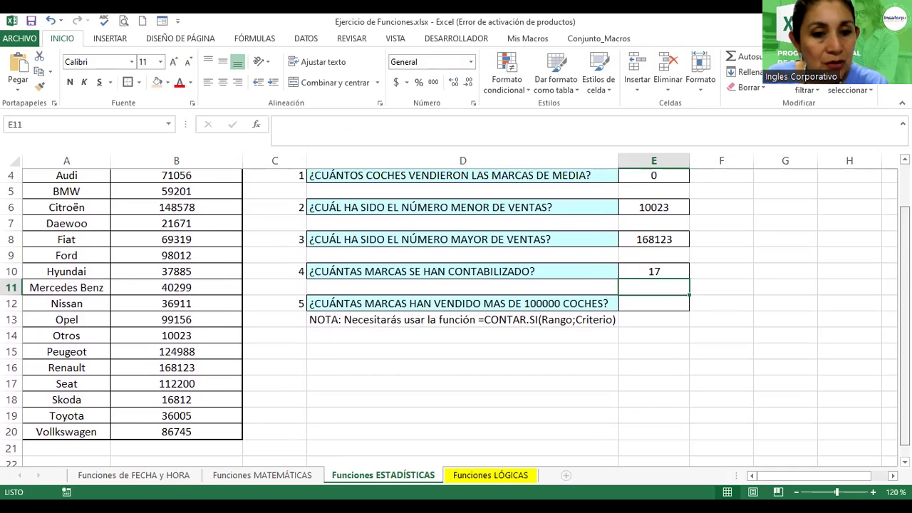
scroll(456, 314, "up", 2)
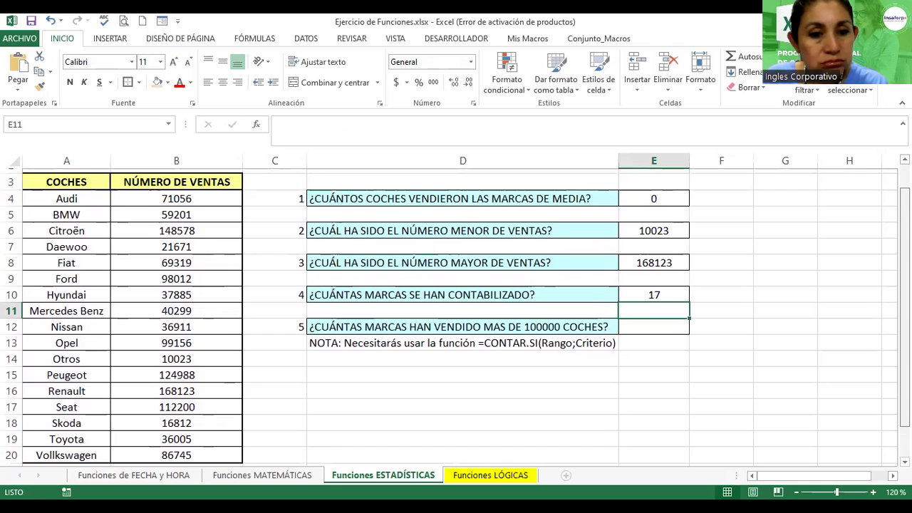
scroll(756, 367, "down", 1)
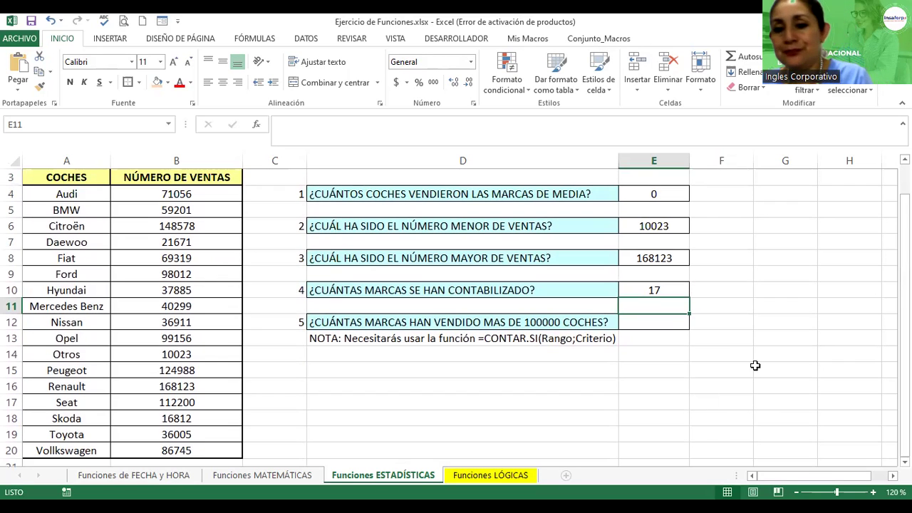
left_click(668, 322)
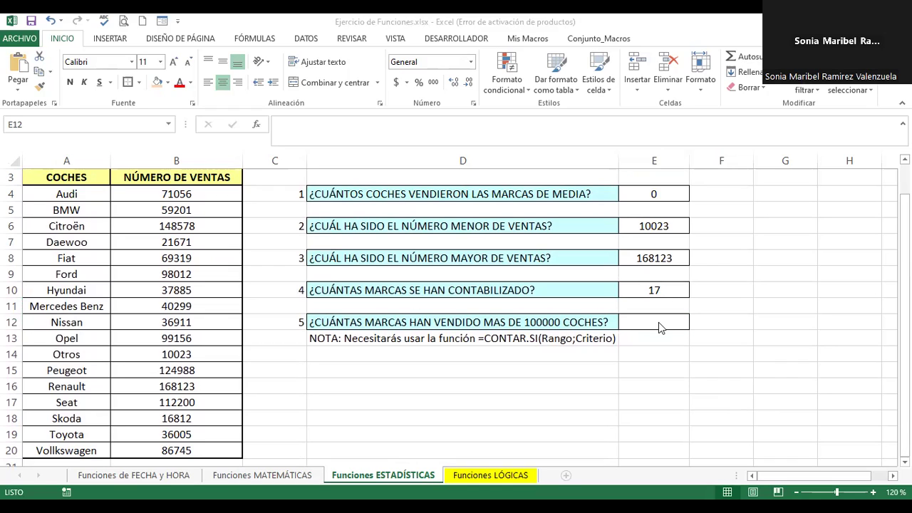
left_click(675, 325)
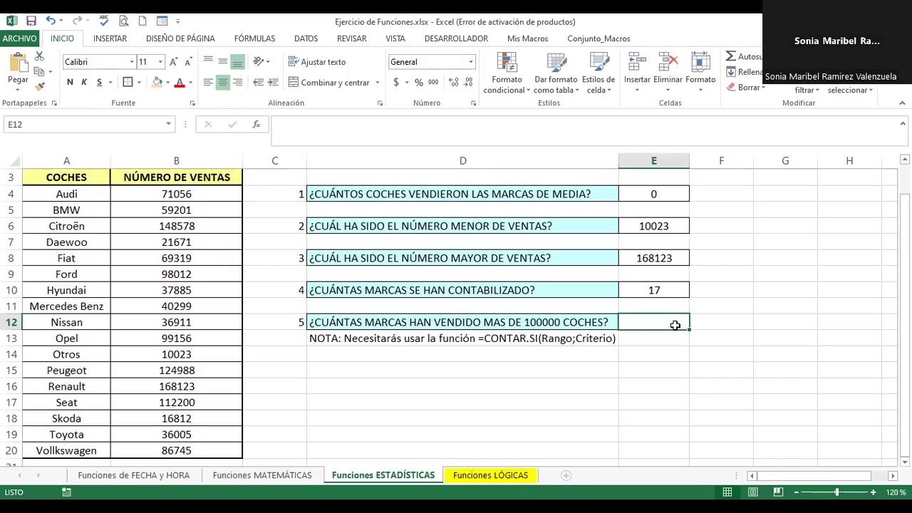
Start =contar.si( in E12 and pick the brand range A4 to A20.
type("=")
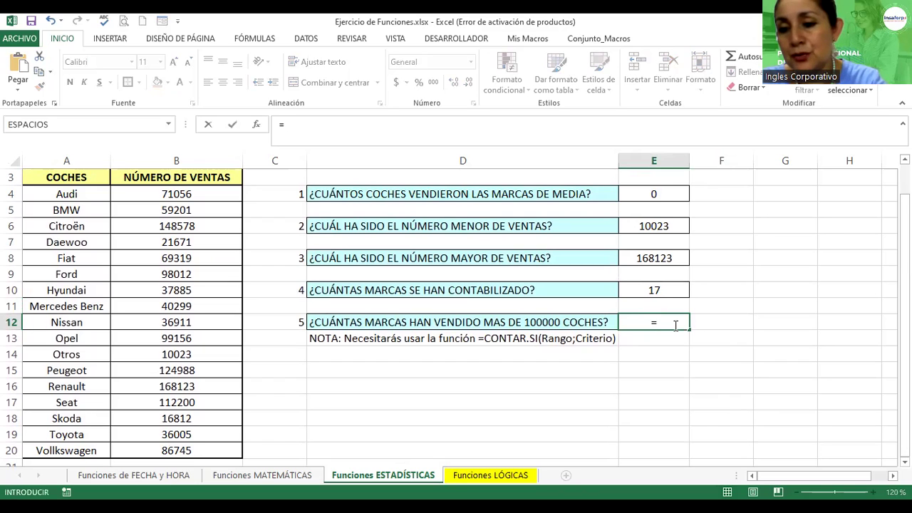
type("contar.si")
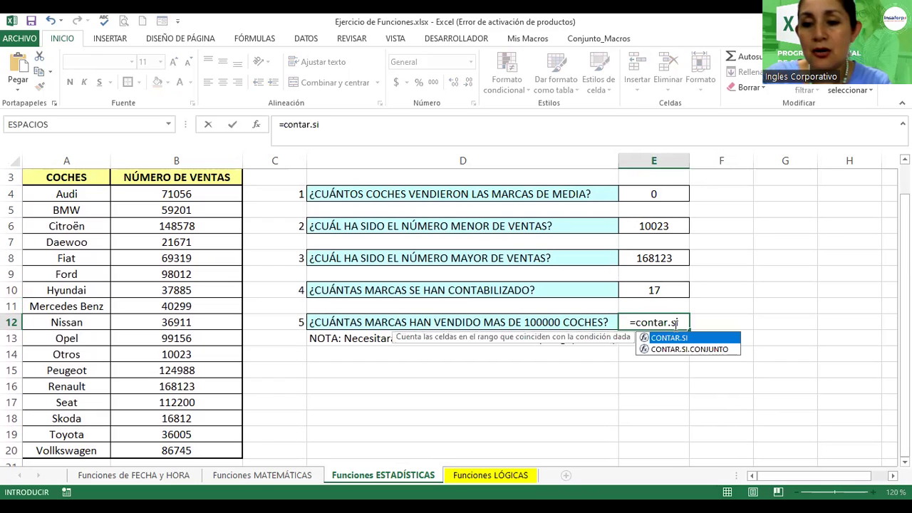
type("(")
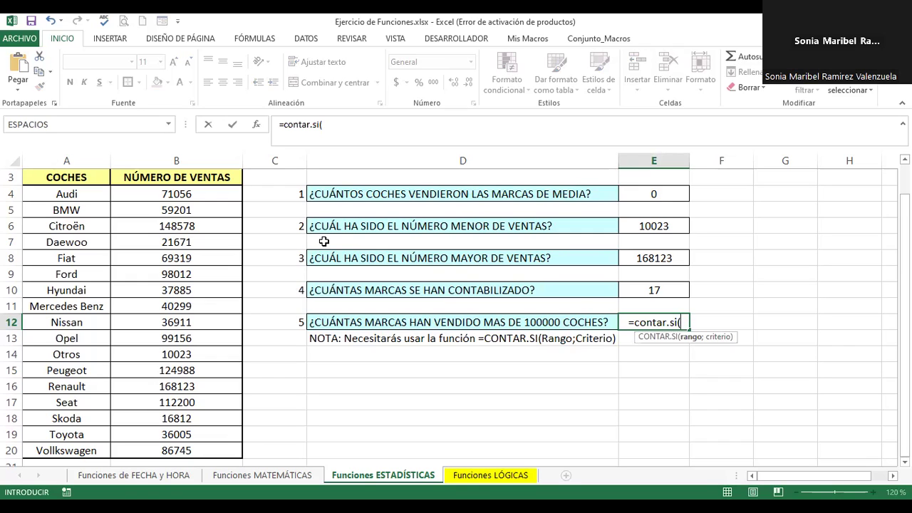
left_click(56, 197)
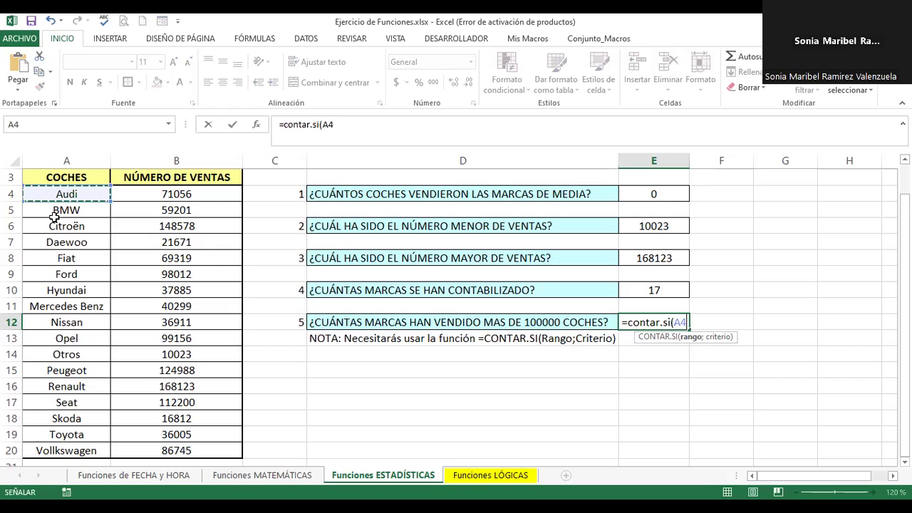
left_click(63, 442, "shift")
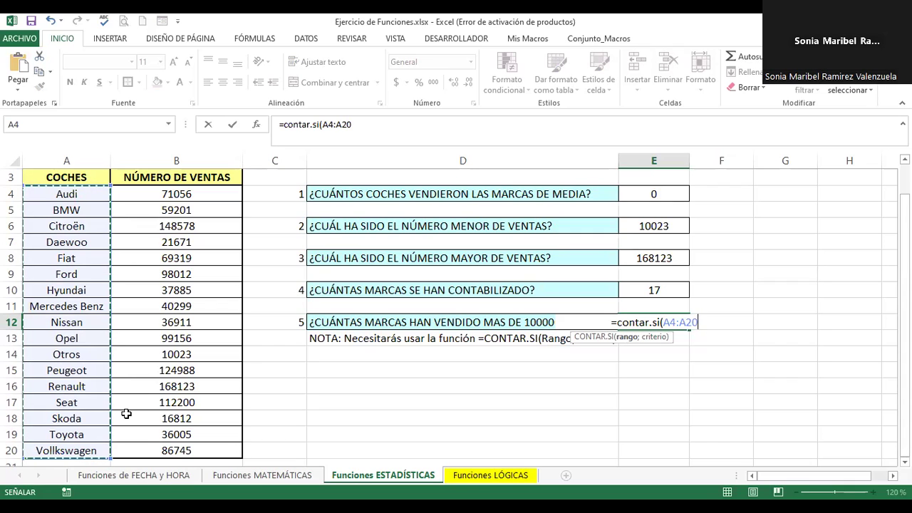
left_click(61, 194)
Dismiss the too-few-arguments warning and remove the range, leaving =contar.si( in E12.
key("Return")
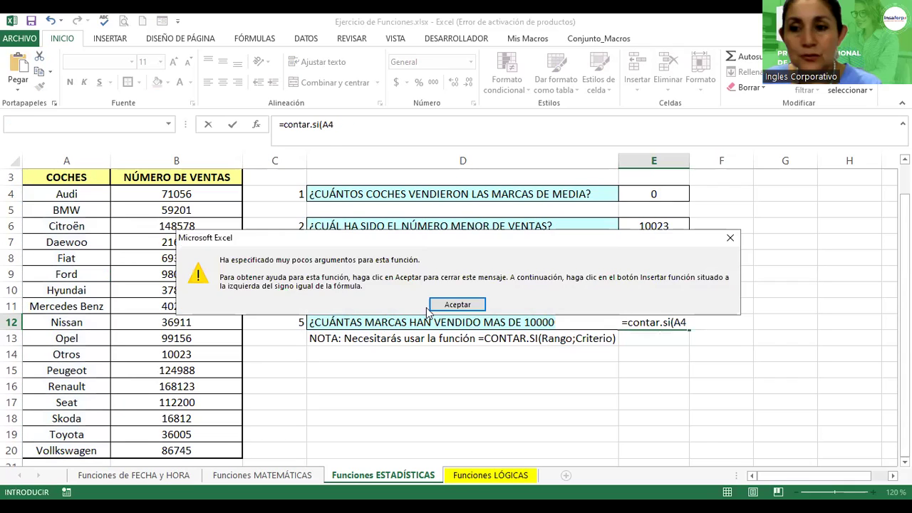
left_click(456, 305)
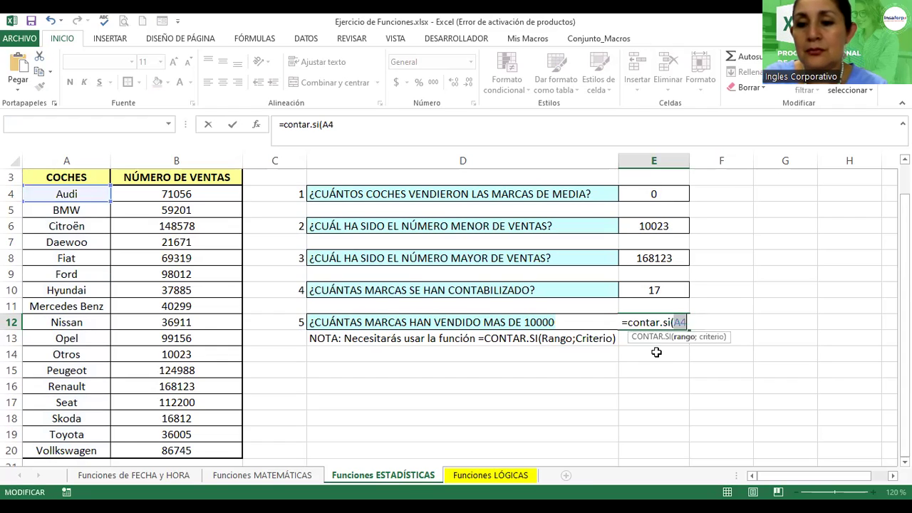
key("BackSpace")
key("BackSpace")
left_click(57, 196)
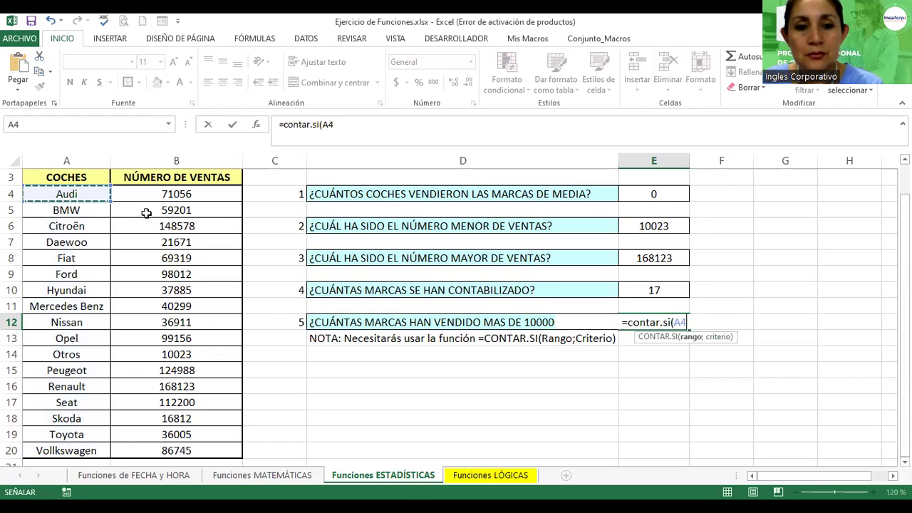
left_click(200, 441, "shift")
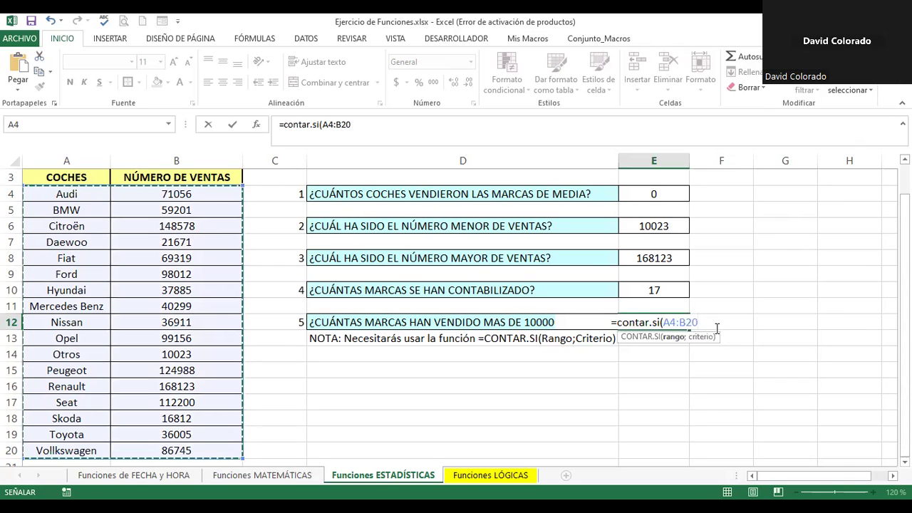
key("BackSpace")
key("BackSpace")
key("BackSpace")
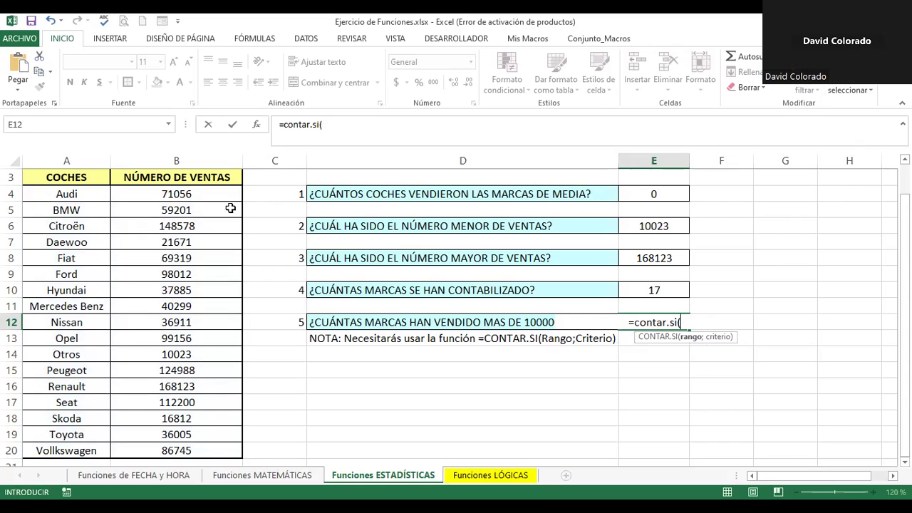
Complete E12 as =contar.si(B4:B20;">=100000") to count brands selling at least 100000.
left_click(189, 196)
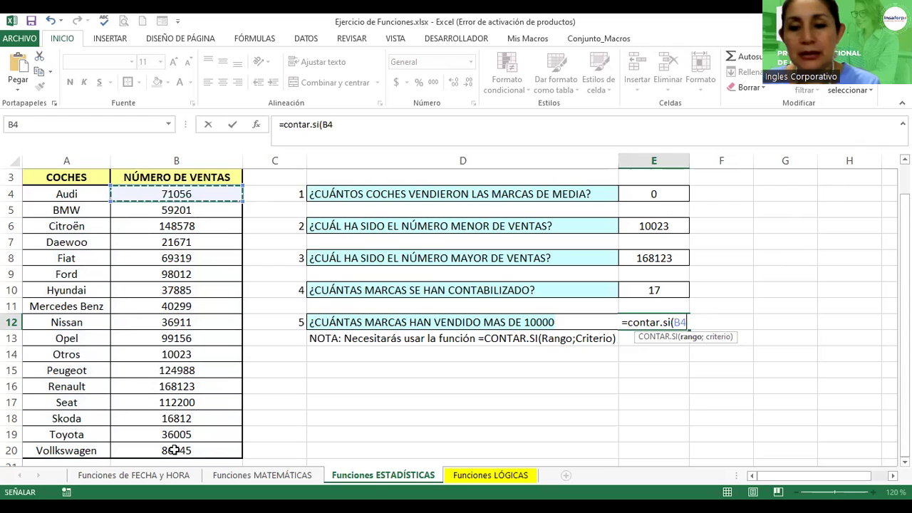
key("ctrl+shift+Down")
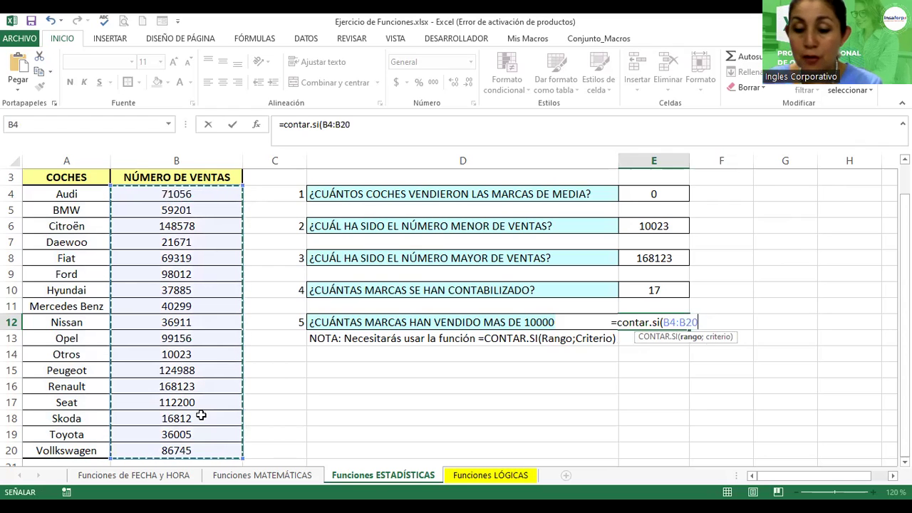
type(";")
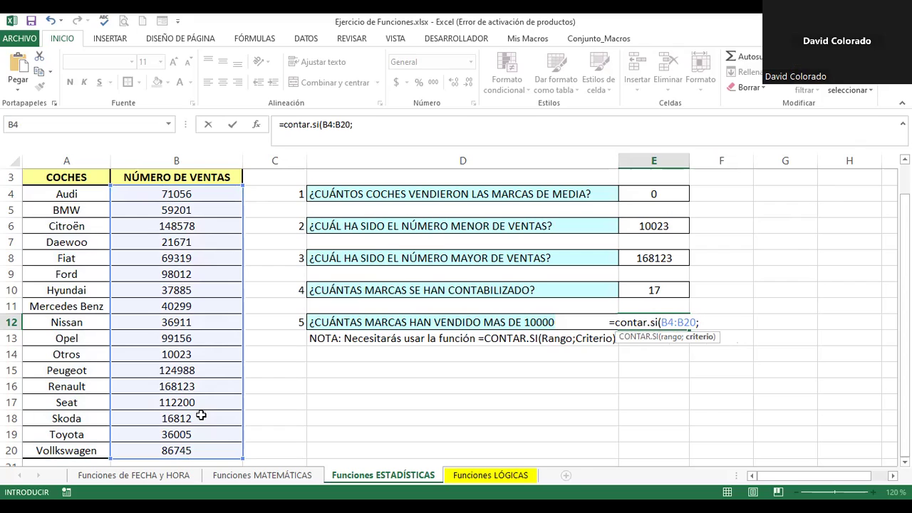
type("\"<")
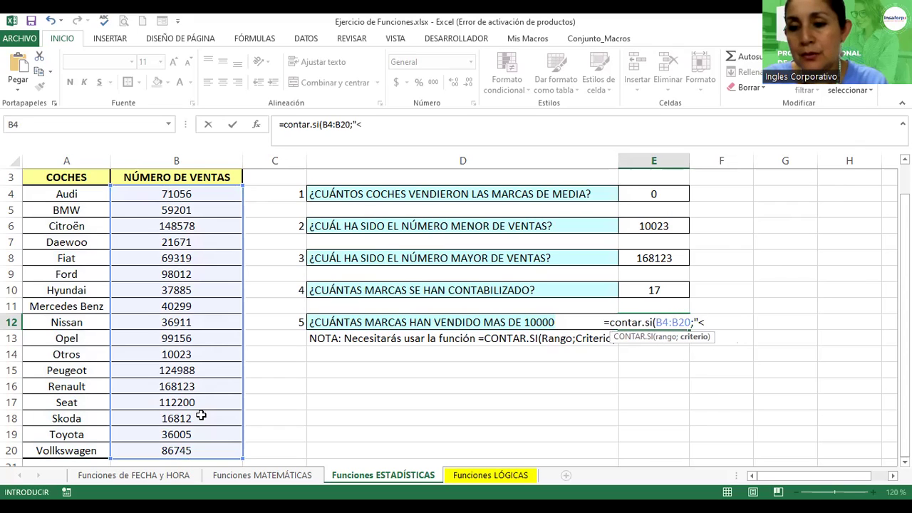
key("BackSpace")
type(">=")
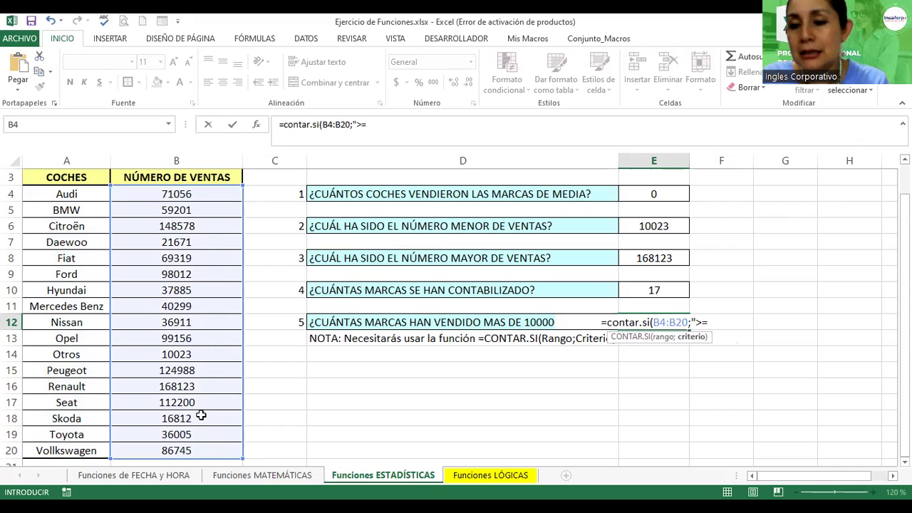
type("100")
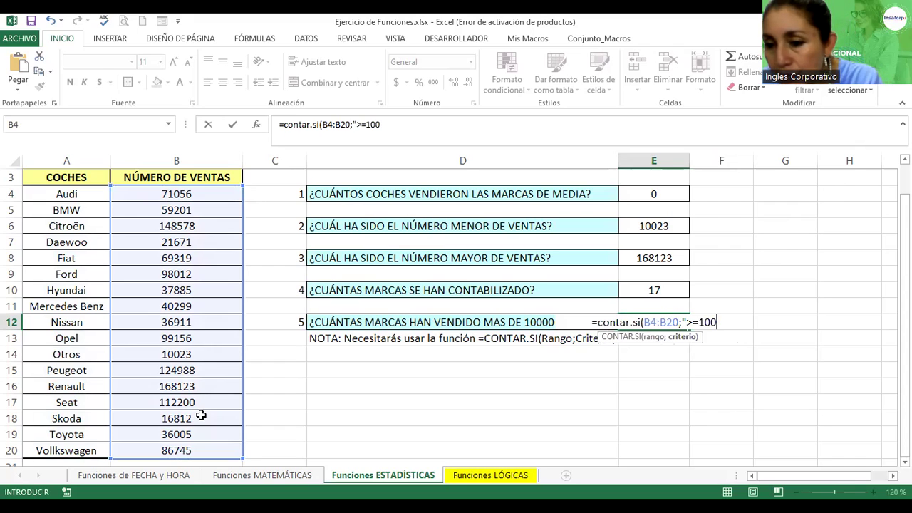
type("000\")")
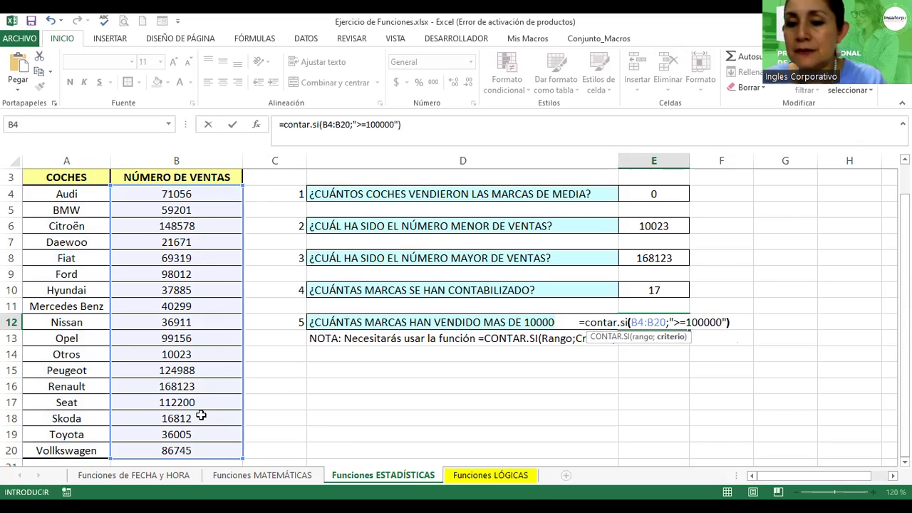
key("Return")
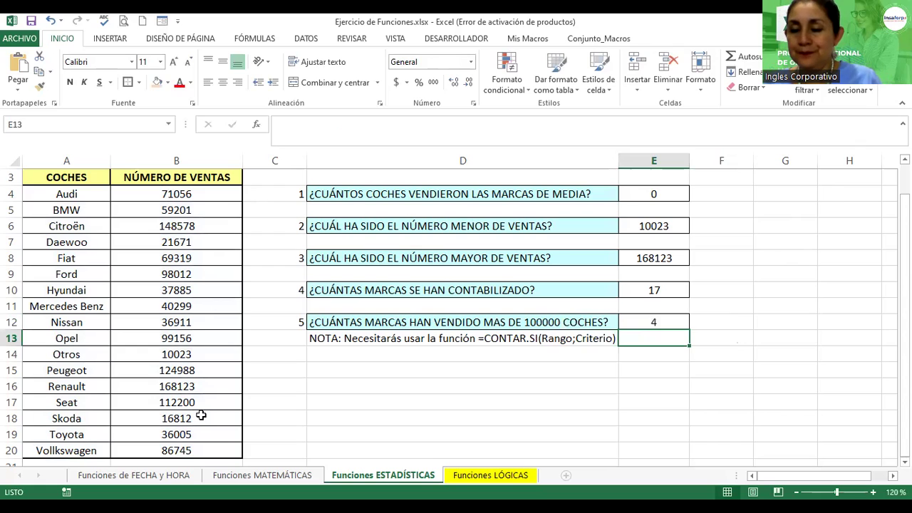
key("Up")
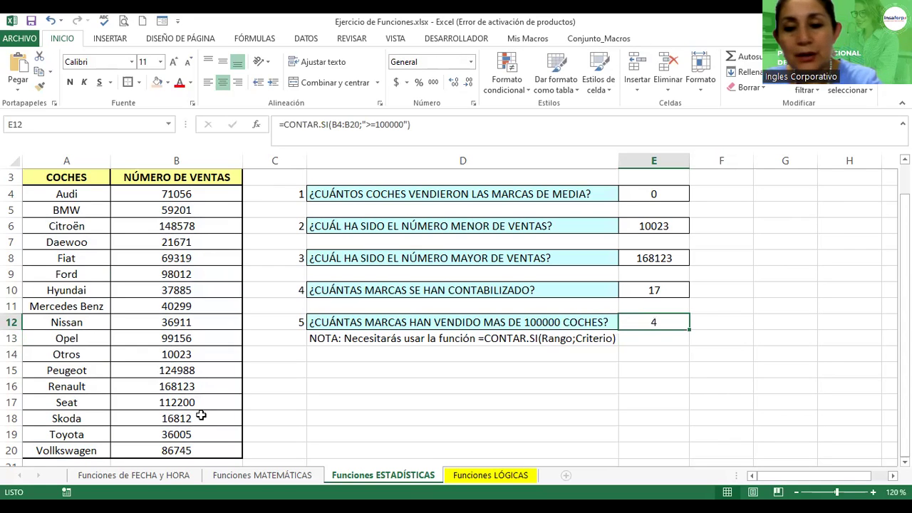
key("F2")
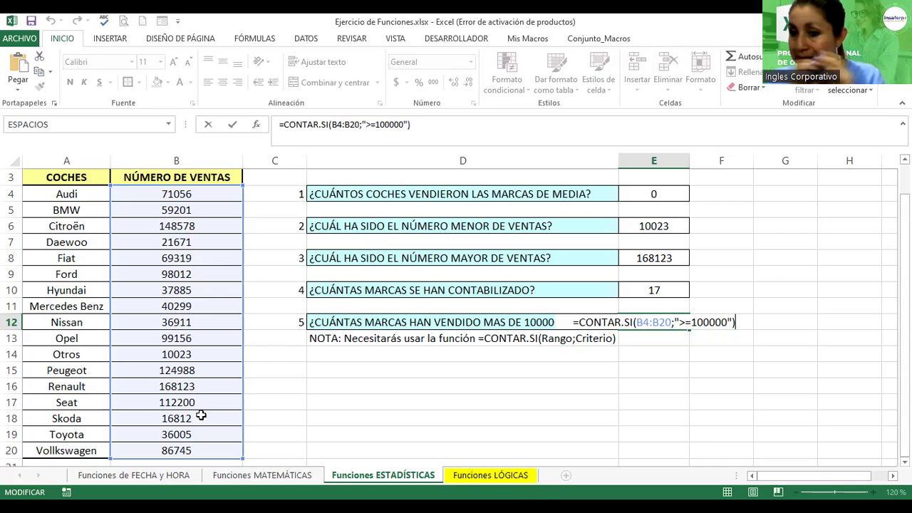
left_click(419, 192)
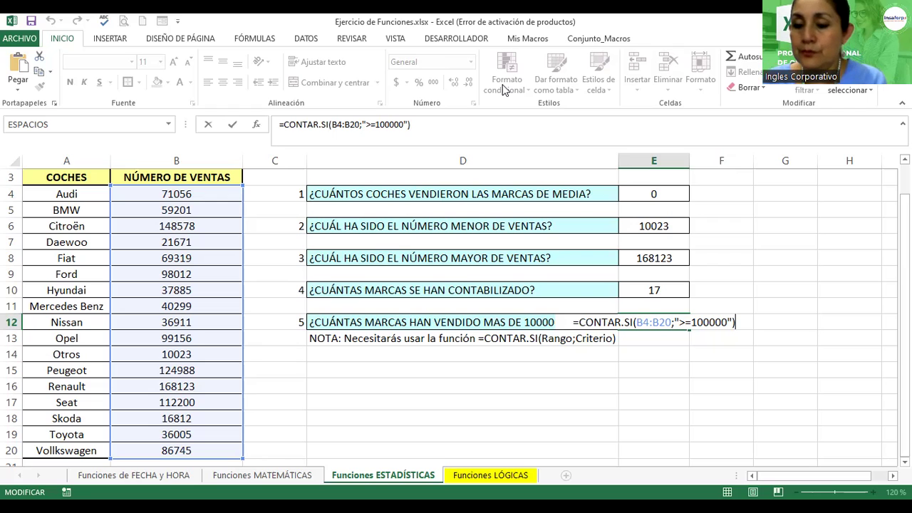
key("Return")
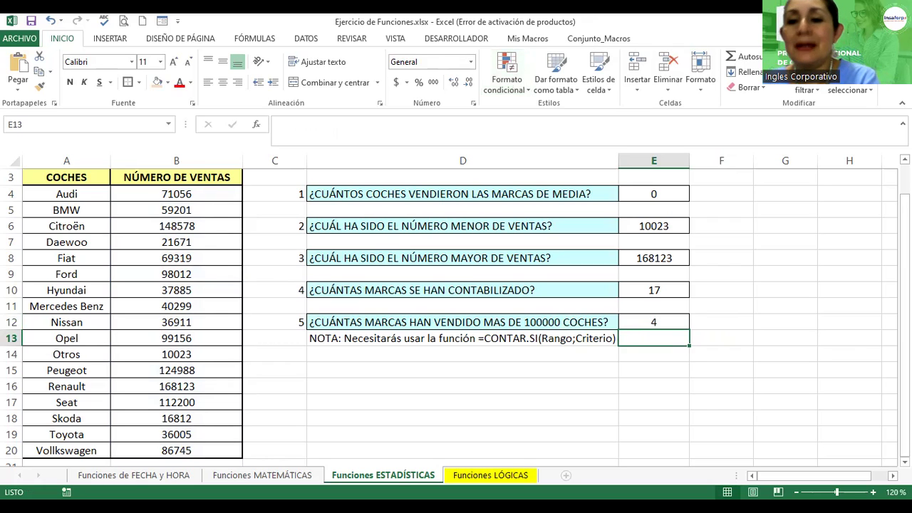
right_click(397, 474)
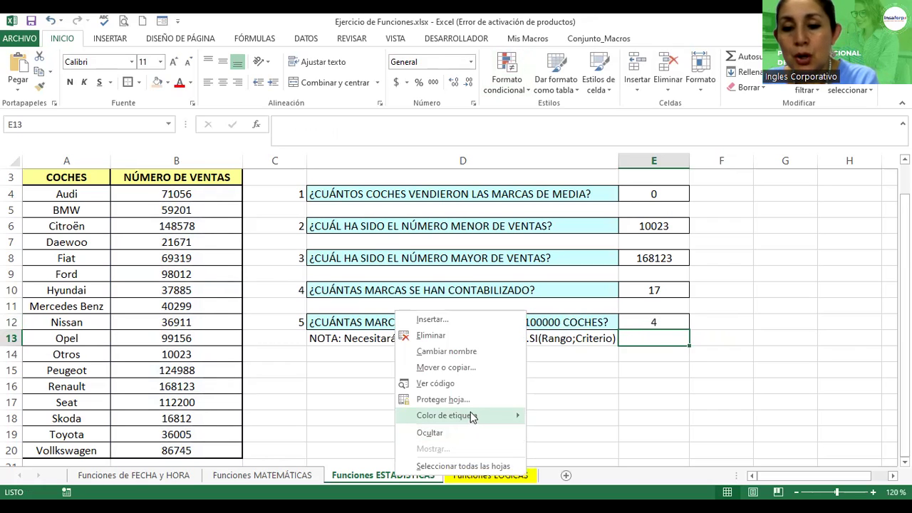
mouse_move(468, 414)
key("Escape")
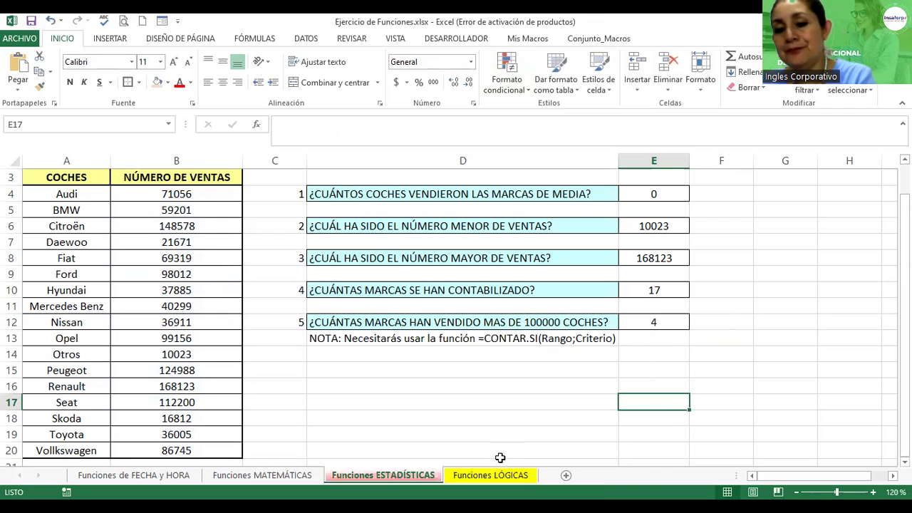
left_click(468, 409)
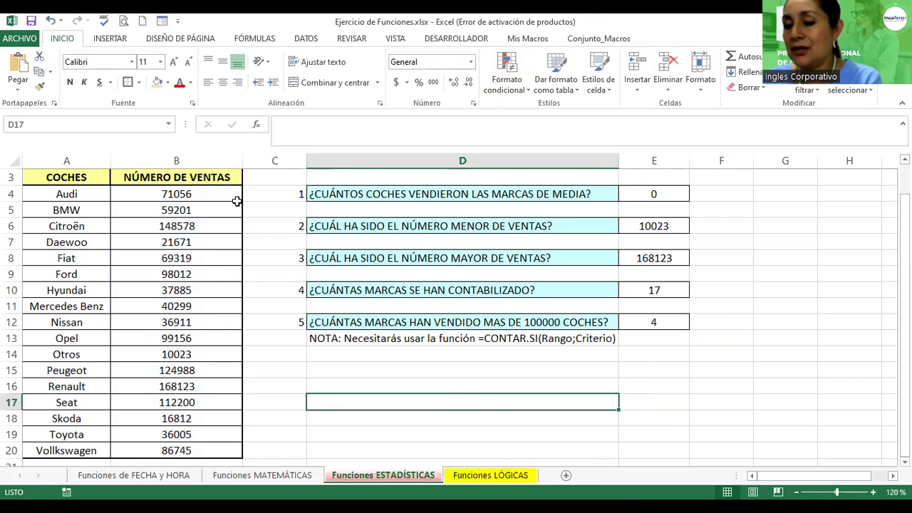
left_click(530, 236)
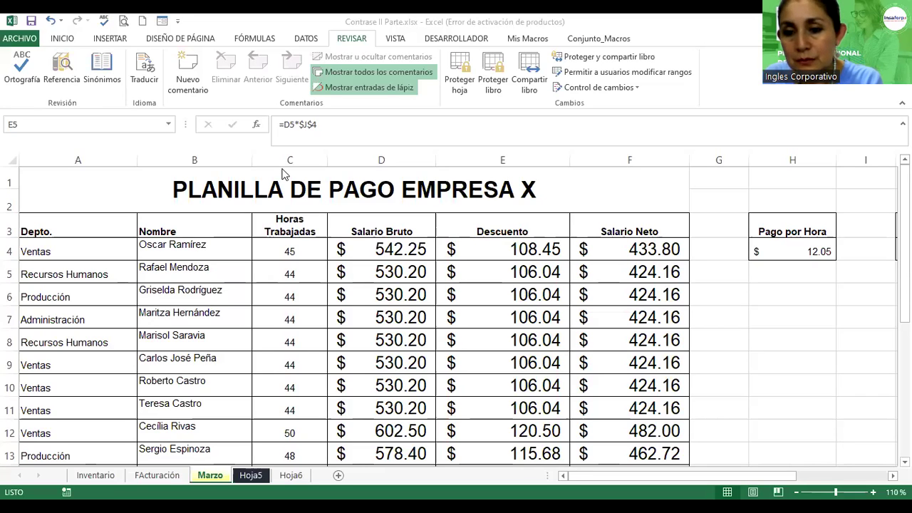
left_click(535, 273)
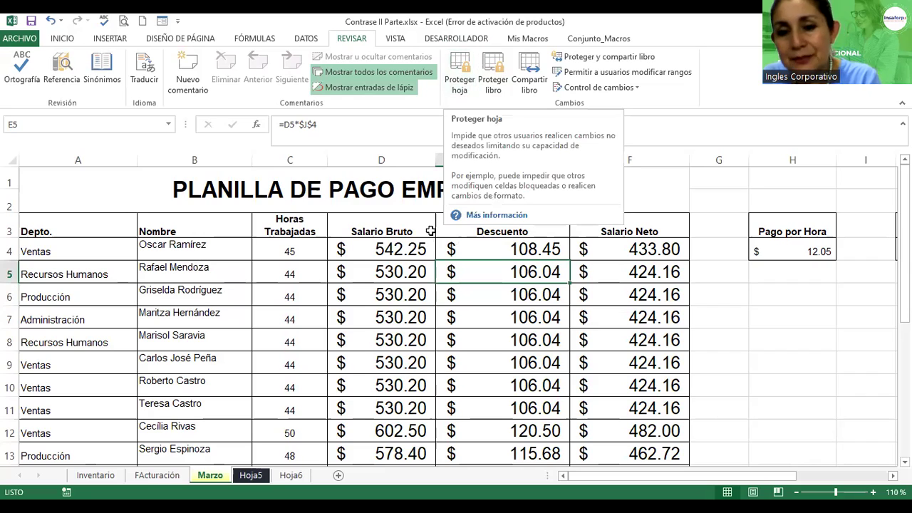
left_click(381, 250)
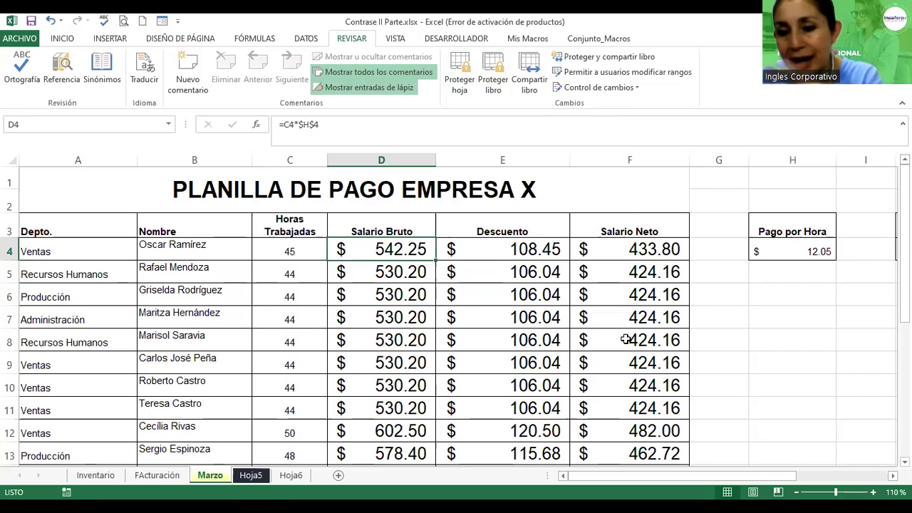